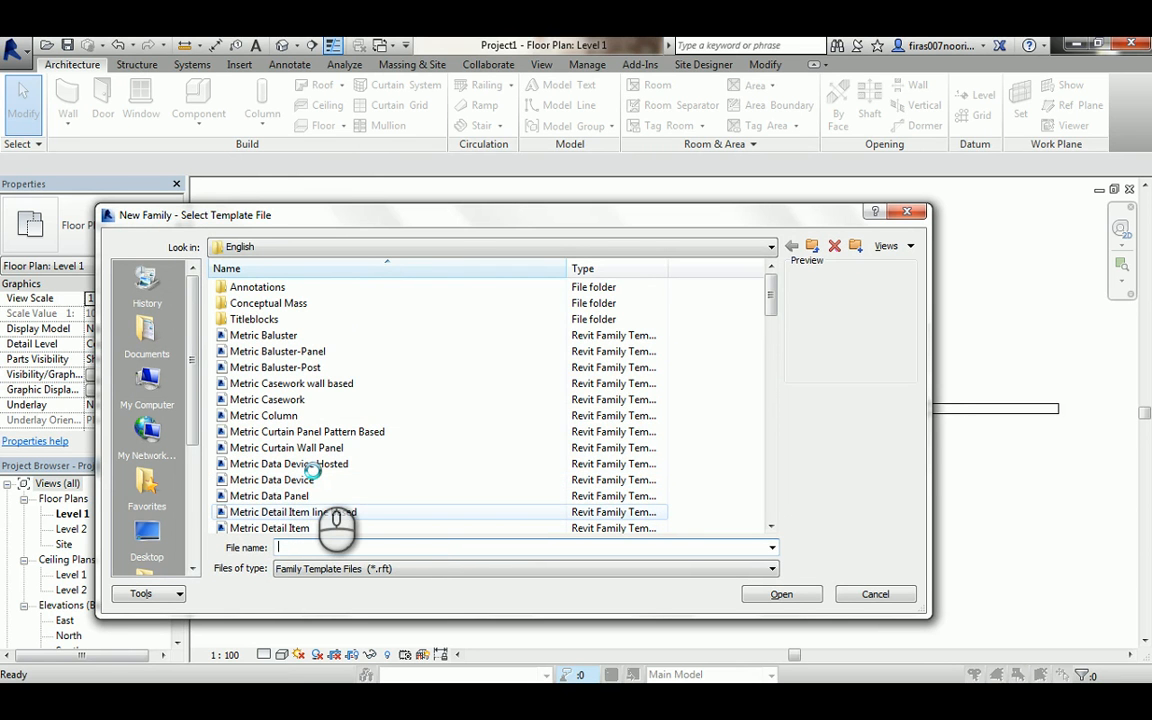
- Create a new family from the Metric Door template
scroll(313, 470, "down", 1)
left_click(313, 466)
left_click(270, 527)
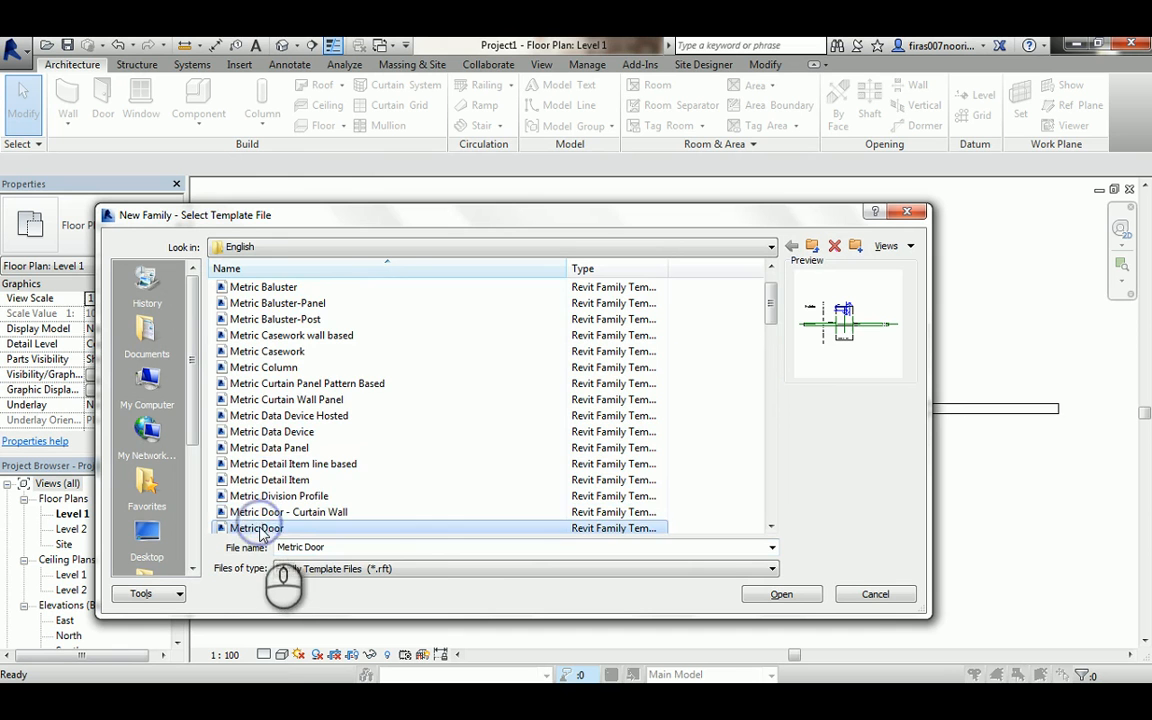
scroll(272, 505, "down", 2)
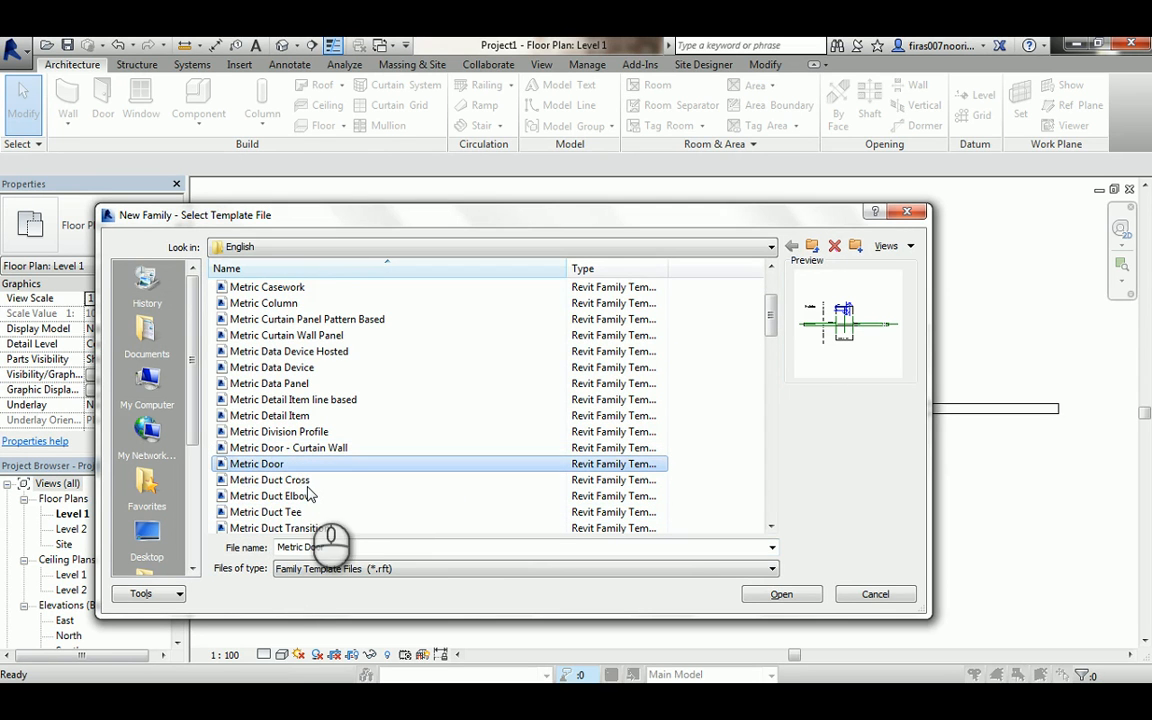
double_click(258, 465)
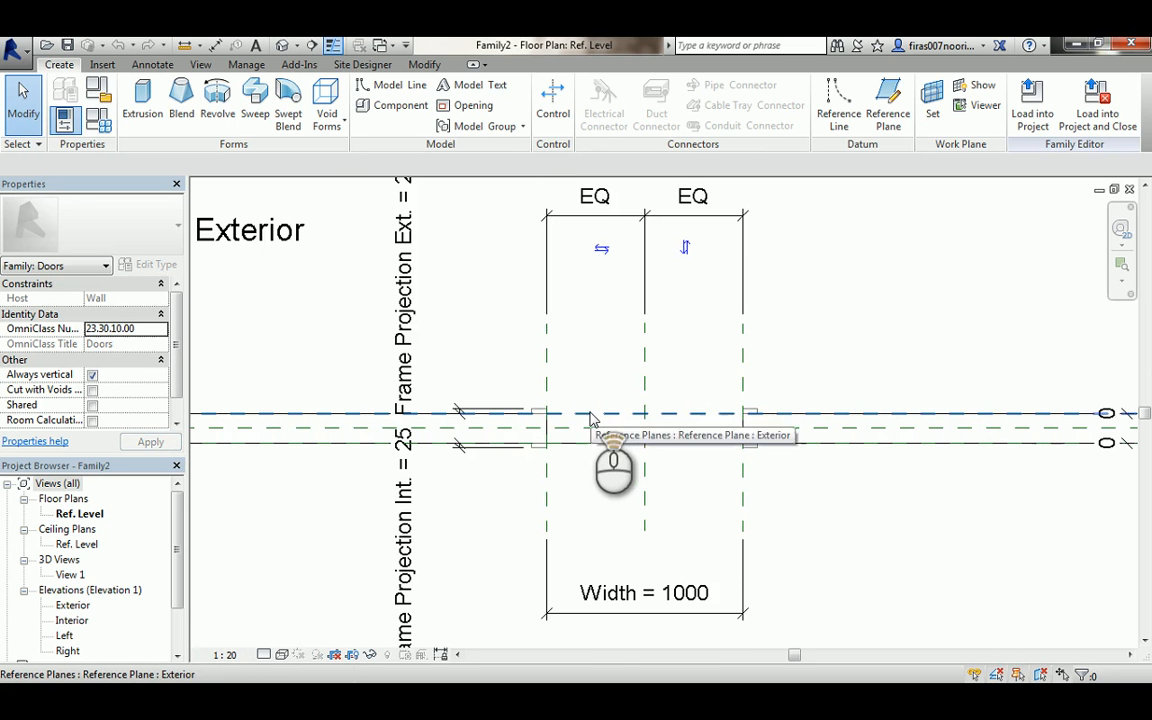
- Draw two vertical reference planes just inside the left and right sides of the door opening
scroll(590, 418, "up", 2)
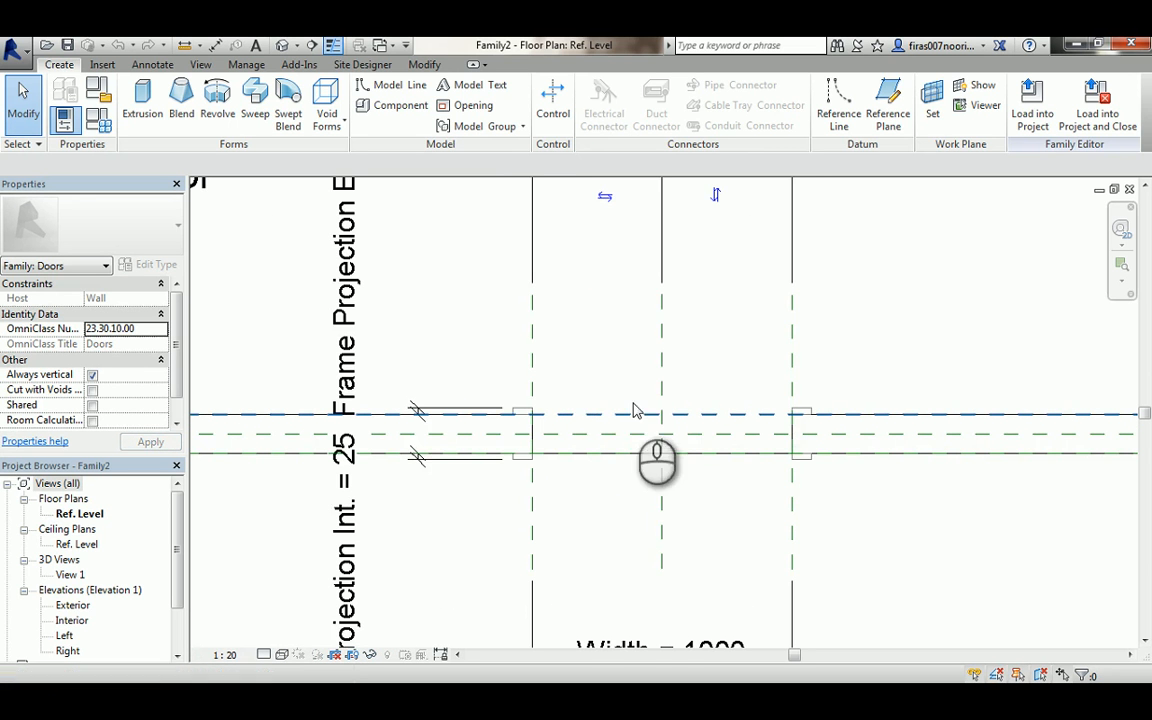
middle_click_drag(635, 406, 594, 406)
scroll(594, 406, "up", 2)
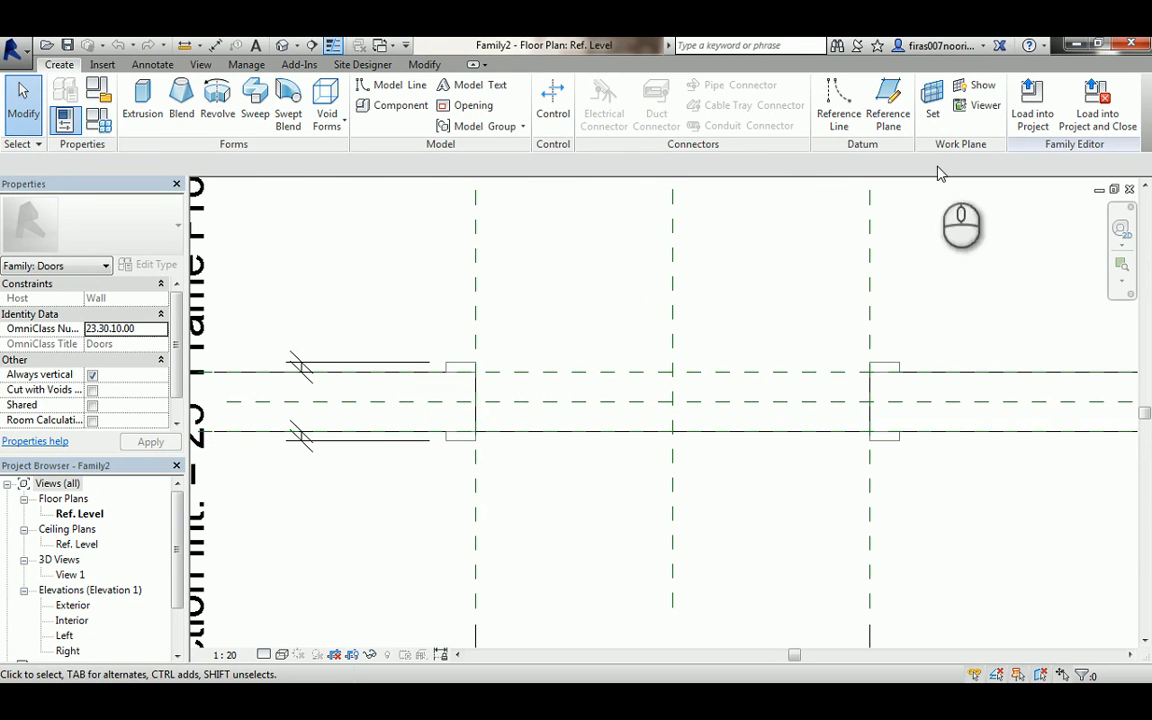
left_click(888, 100)
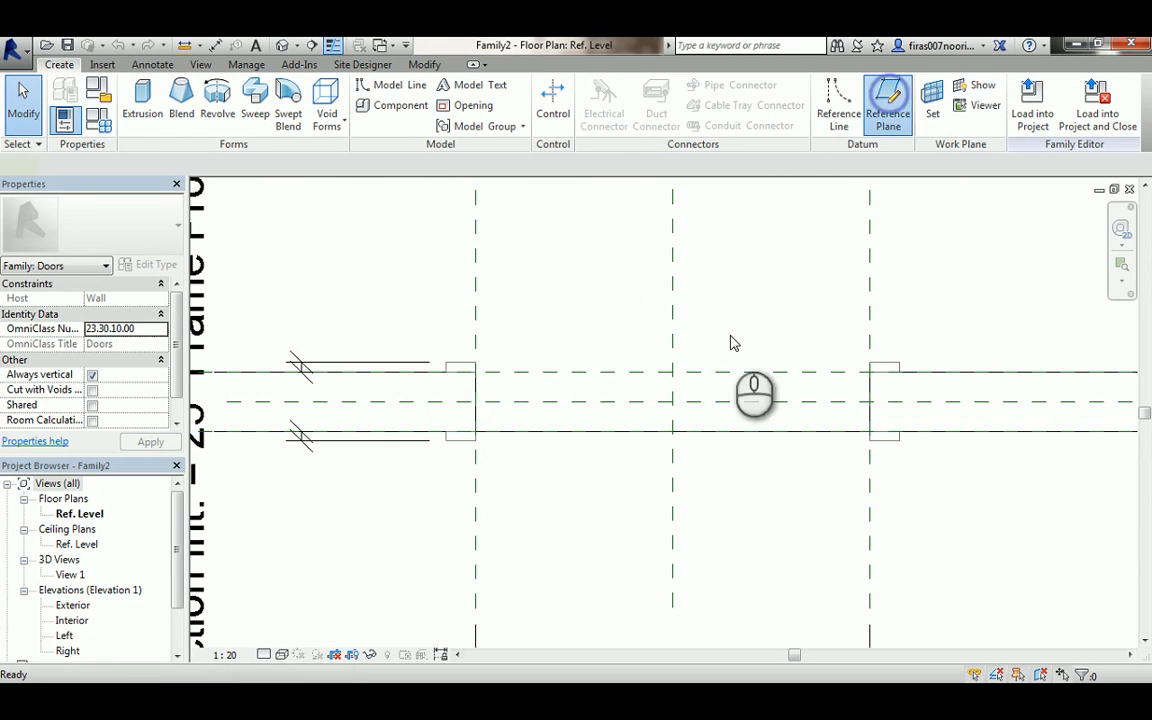
left_click(504, 317)
left_click(505, 487)
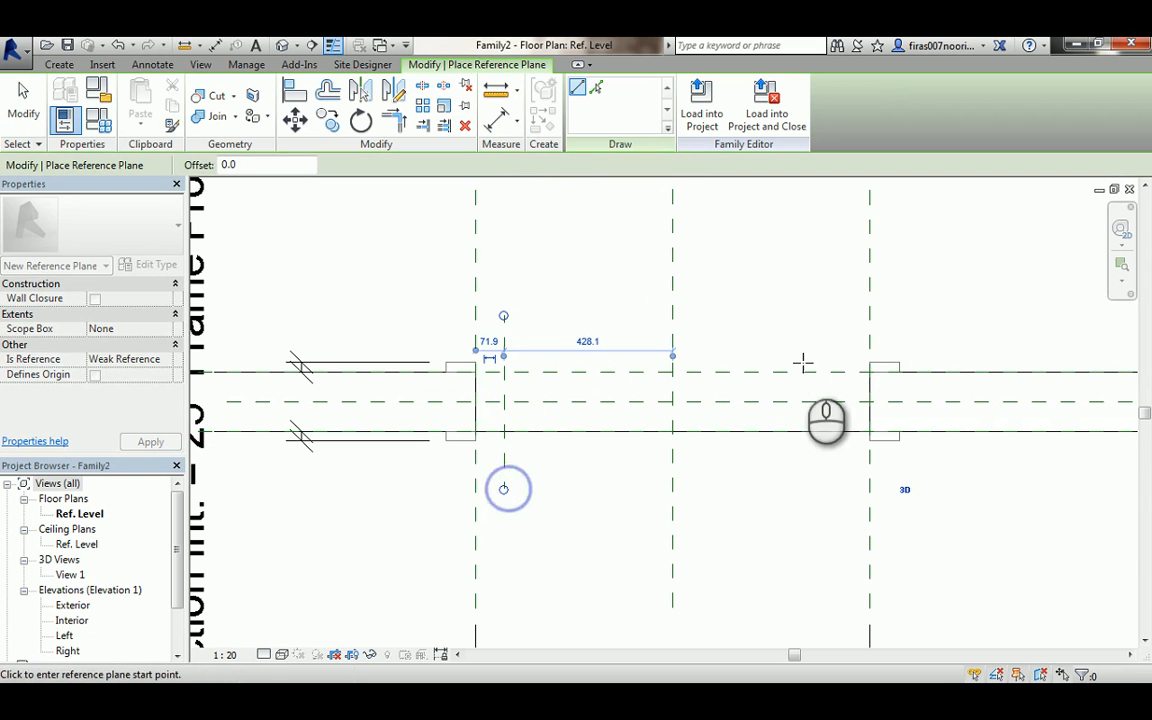
left_click(843, 311)
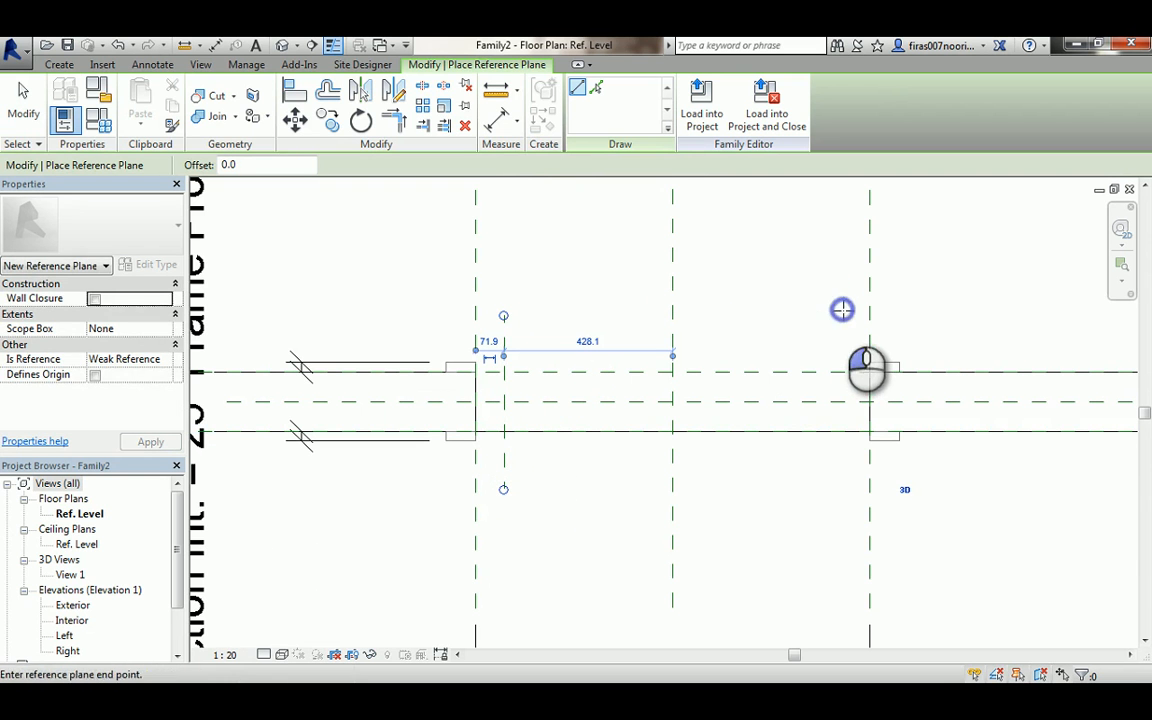
left_click(843, 489)
key("Escape")
key("Escape")
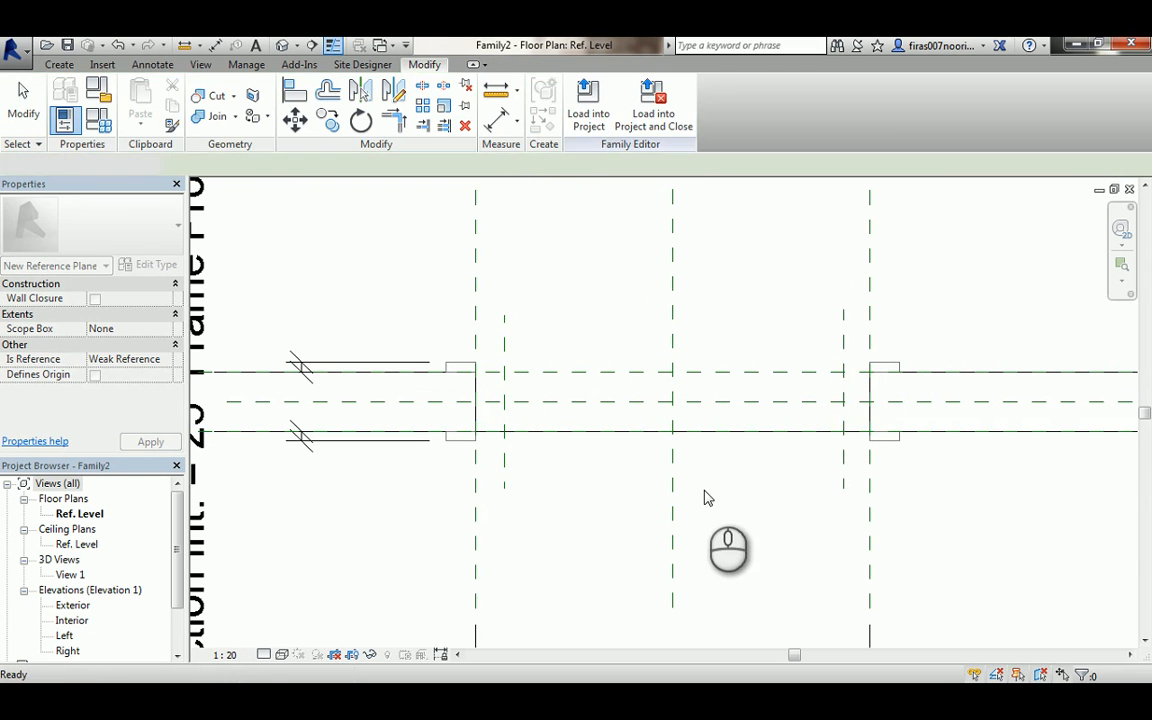
- Add aligned dimensions between each new reference plane and the adjacent opening reference plane
key("d")
key("i")
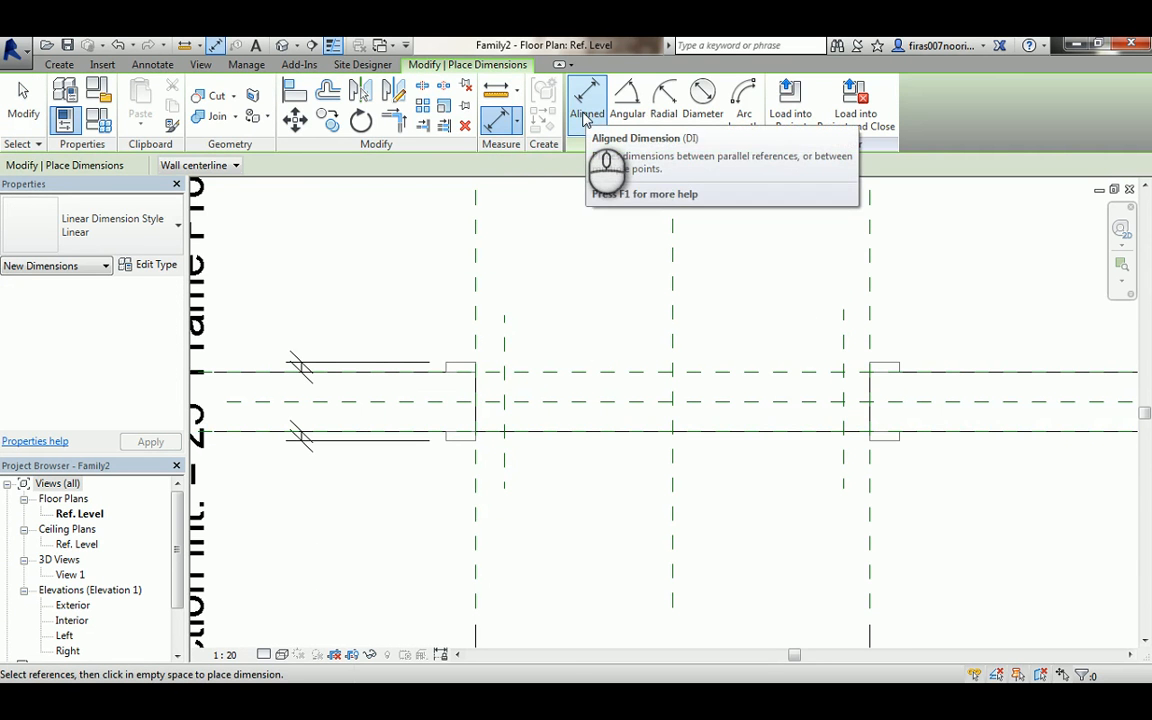
left_click(504, 318)
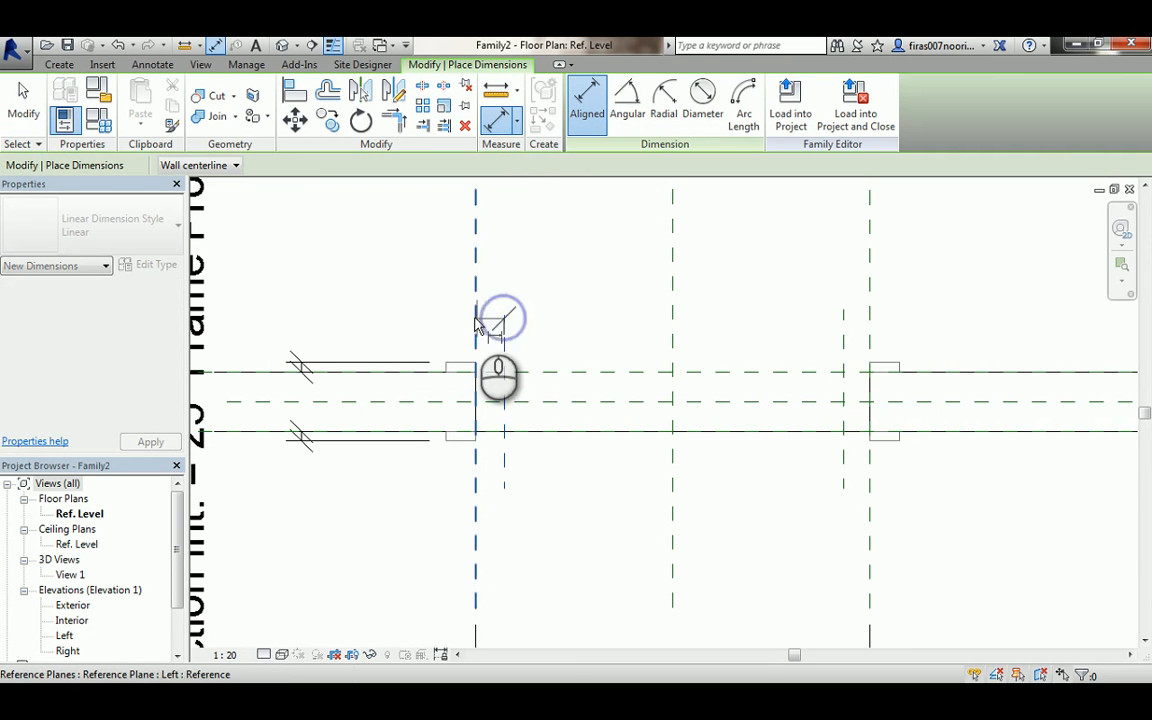
left_click(476, 314)
left_click(401, 296)
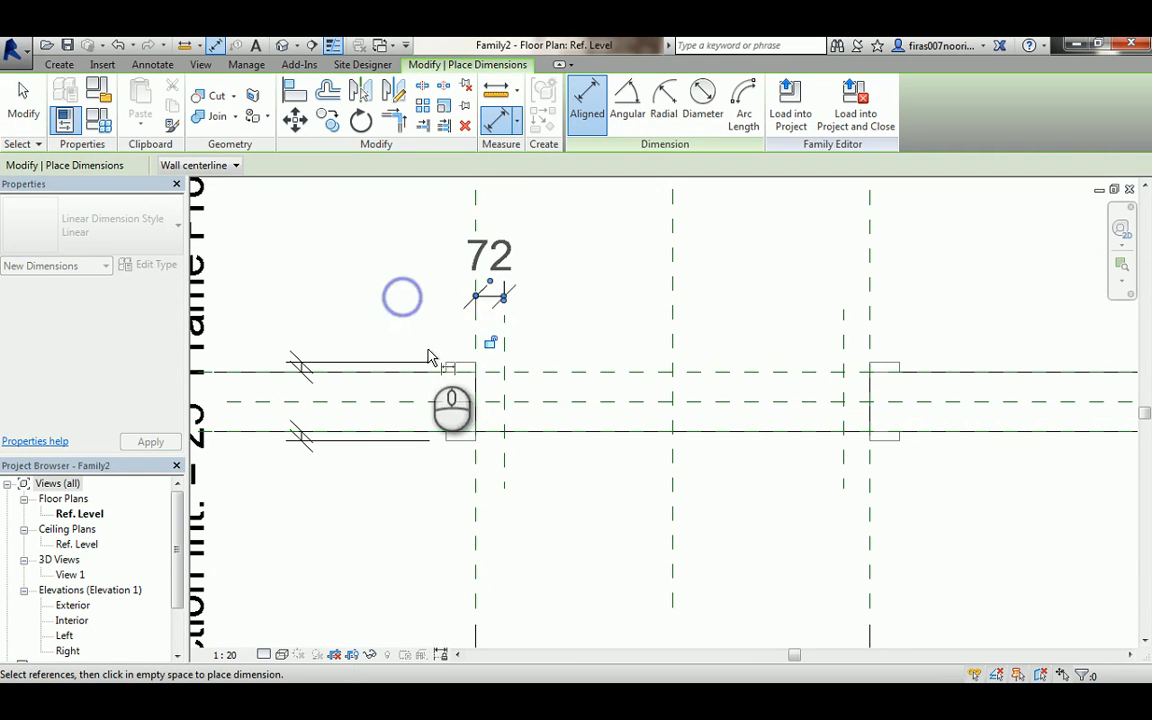
left_click(844, 314)
left_click(869, 296)
left_click(925, 285)
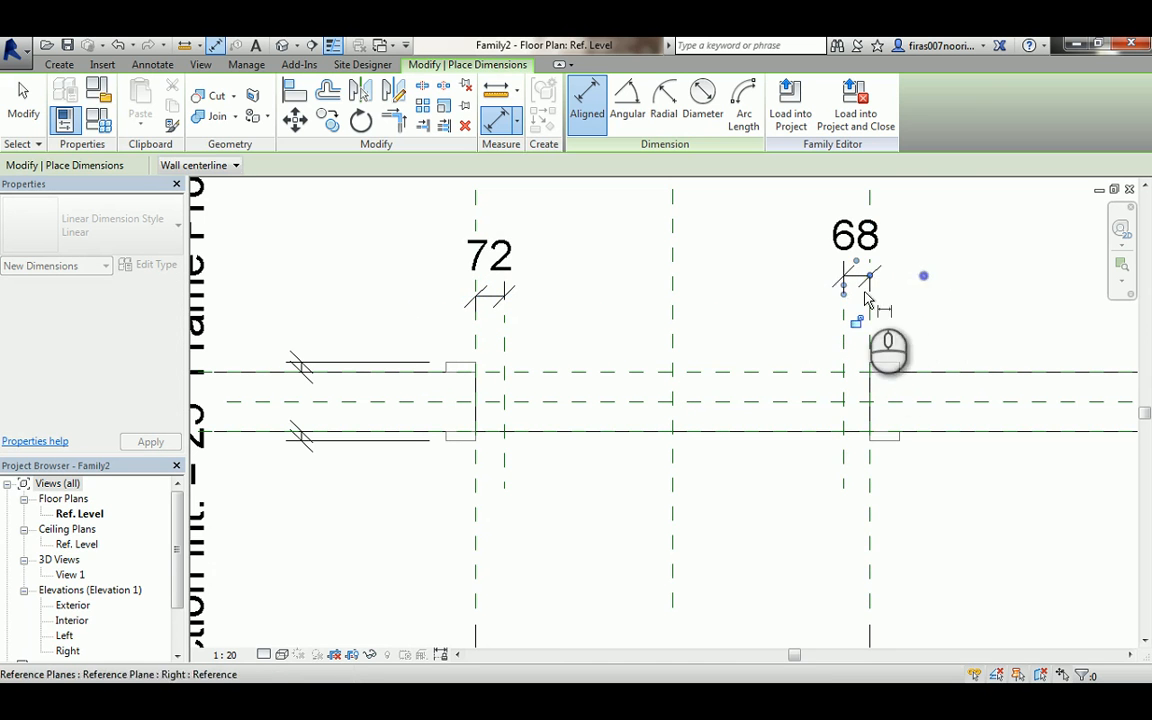
key("Escape")
key("Escape")
- Label both dimensions with a new family type parameter named Inner Frame Width
left_click(848, 236)
left_click(510, 258, "ctrl")
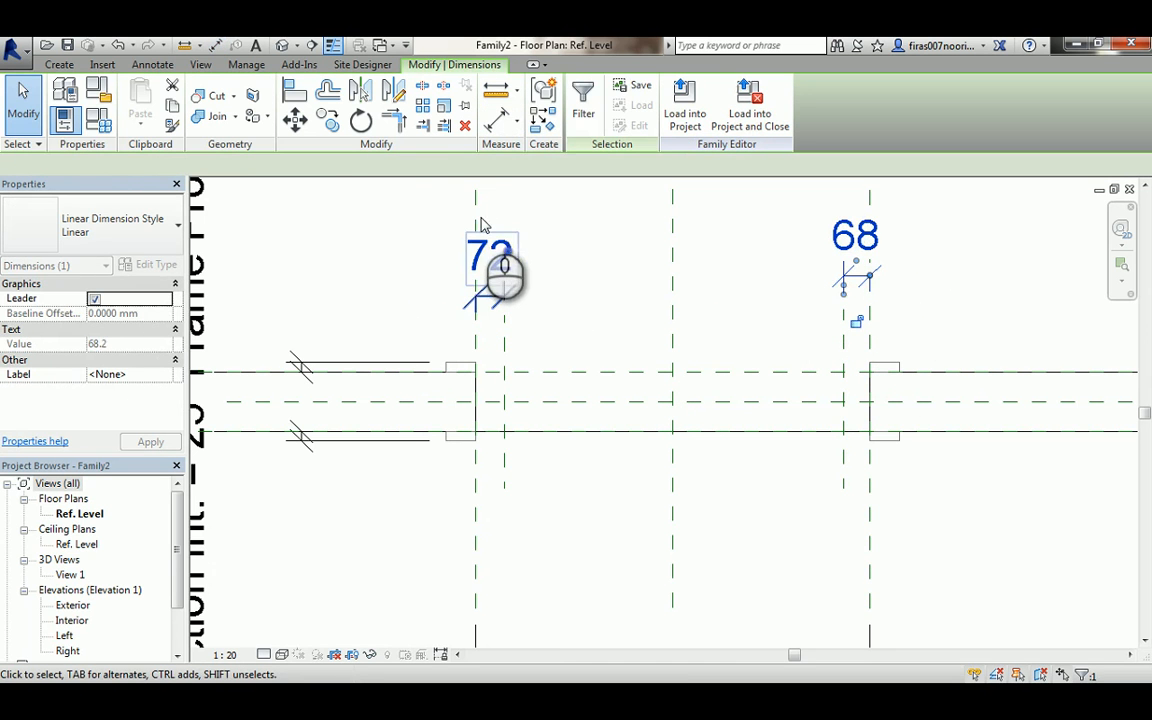
left_click(420, 165)
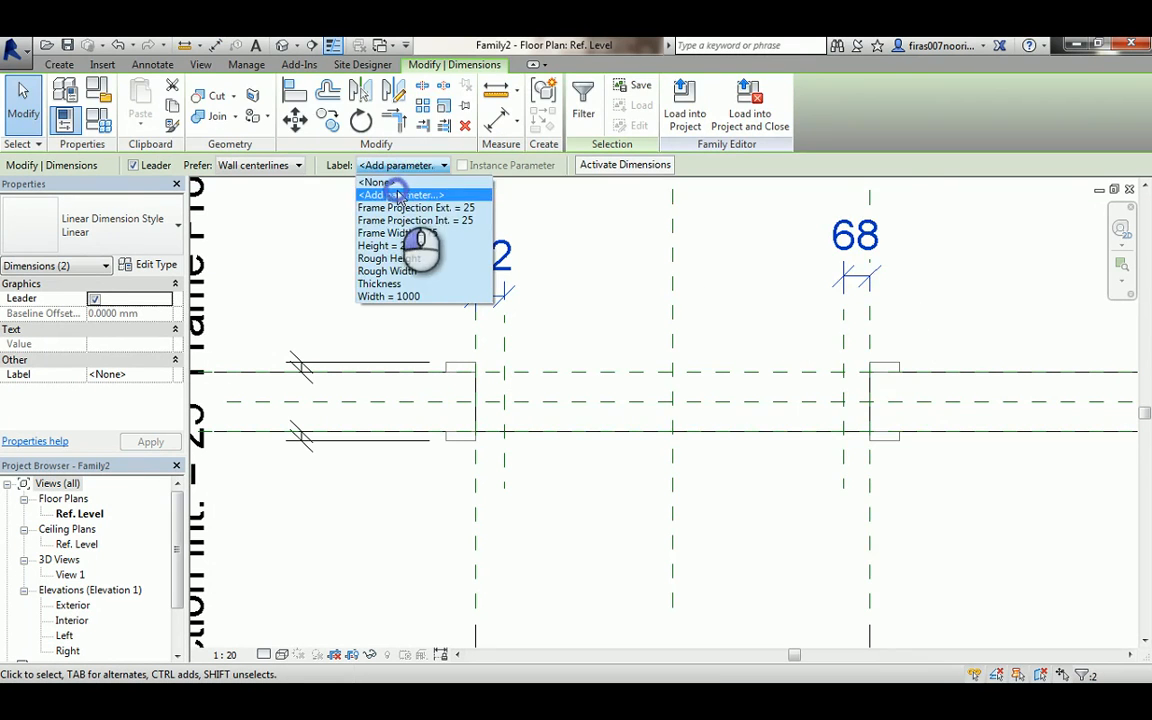
left_click(398, 195)
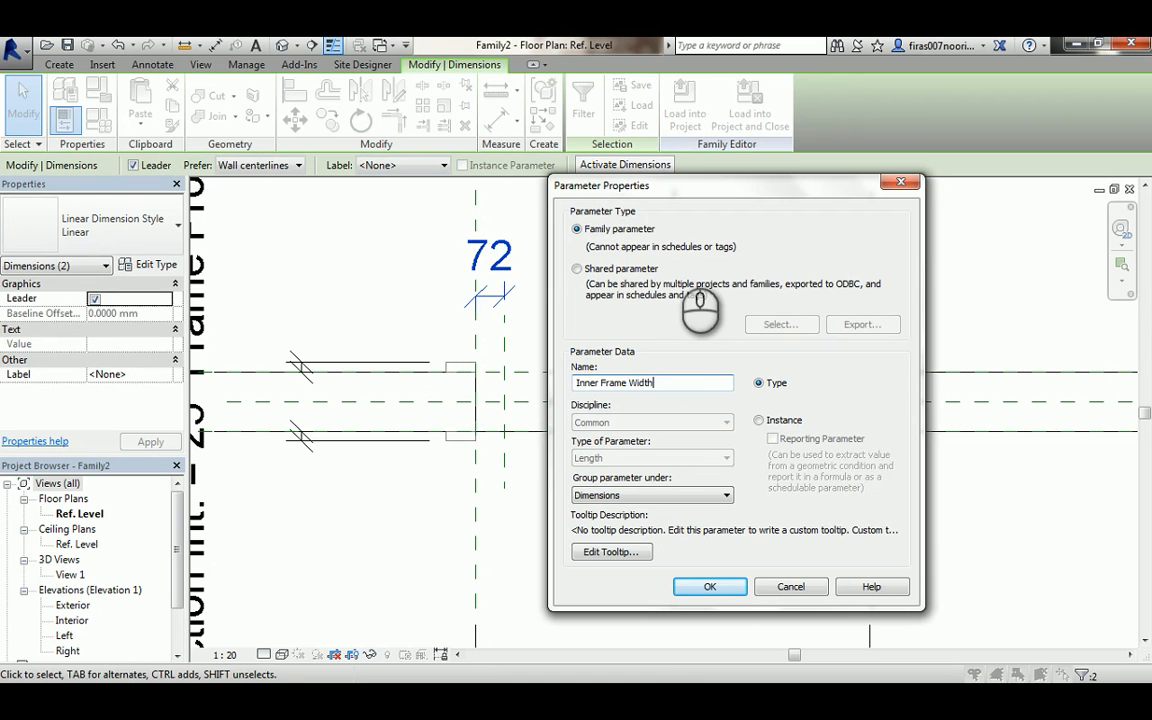
left_click(708, 587)
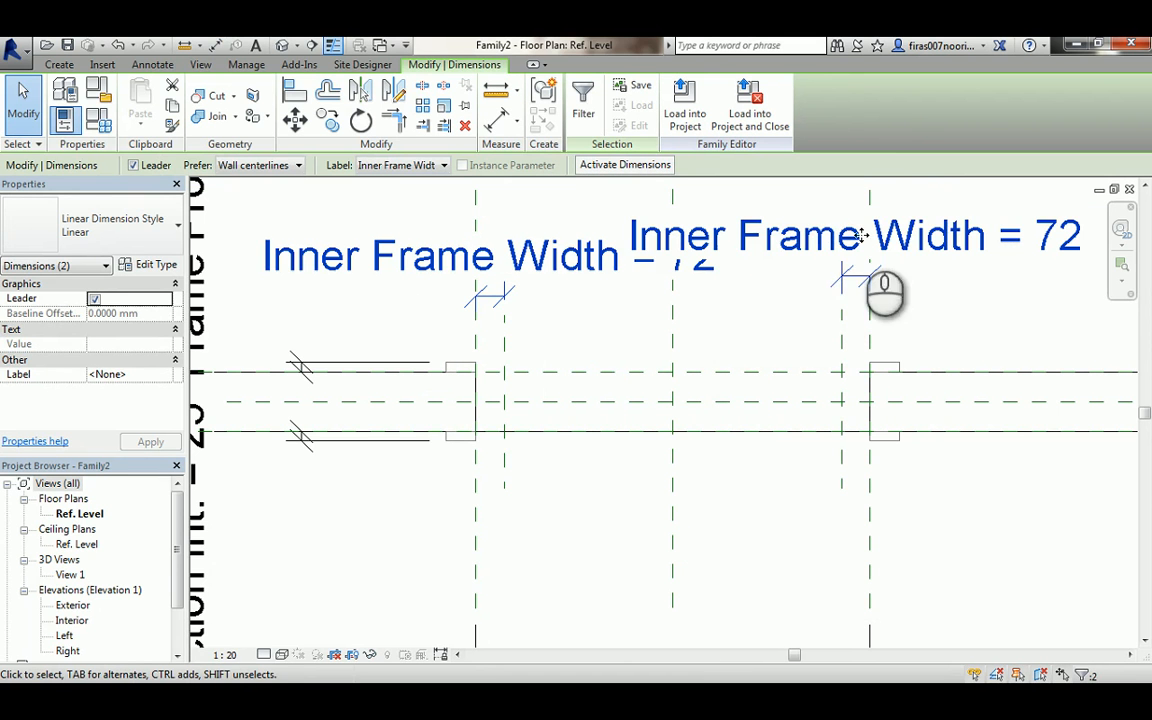
- Set the view scale to 1:10
left_click(225, 655)
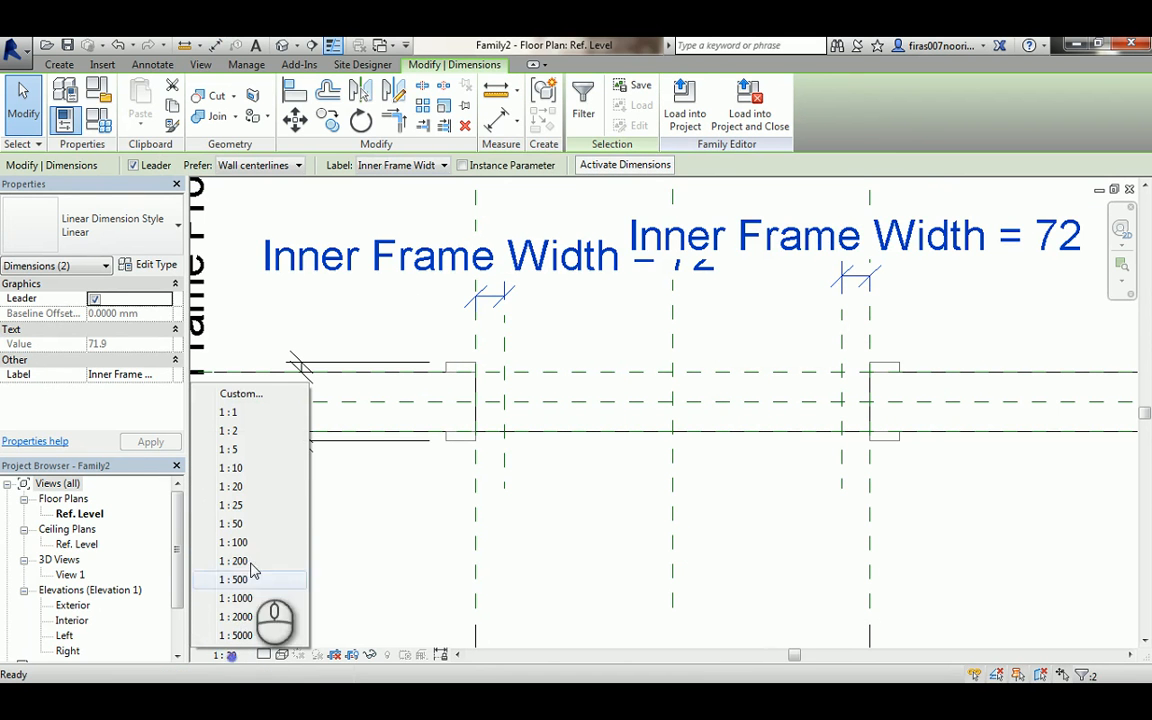
left_click(246, 470)
left_click(627, 334)
middle_click_drag(627, 334, 613, 373)
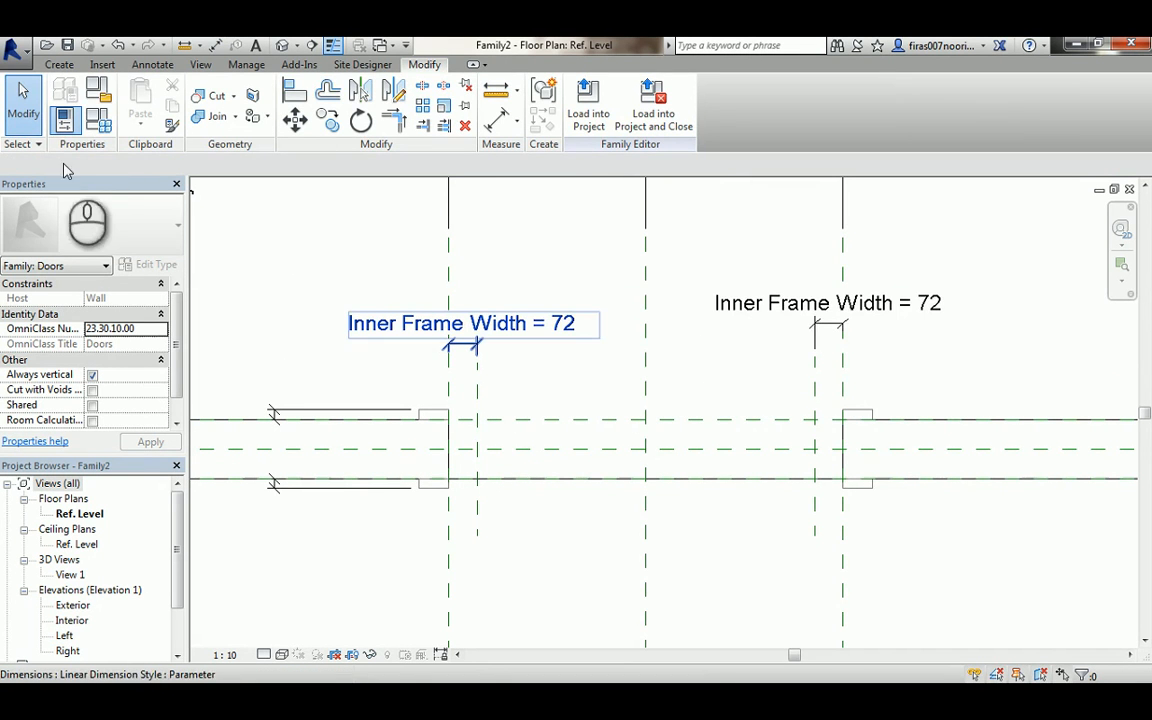
- Set the Inner Frame Width parameter to 50 in the family types
left_click(98, 119)
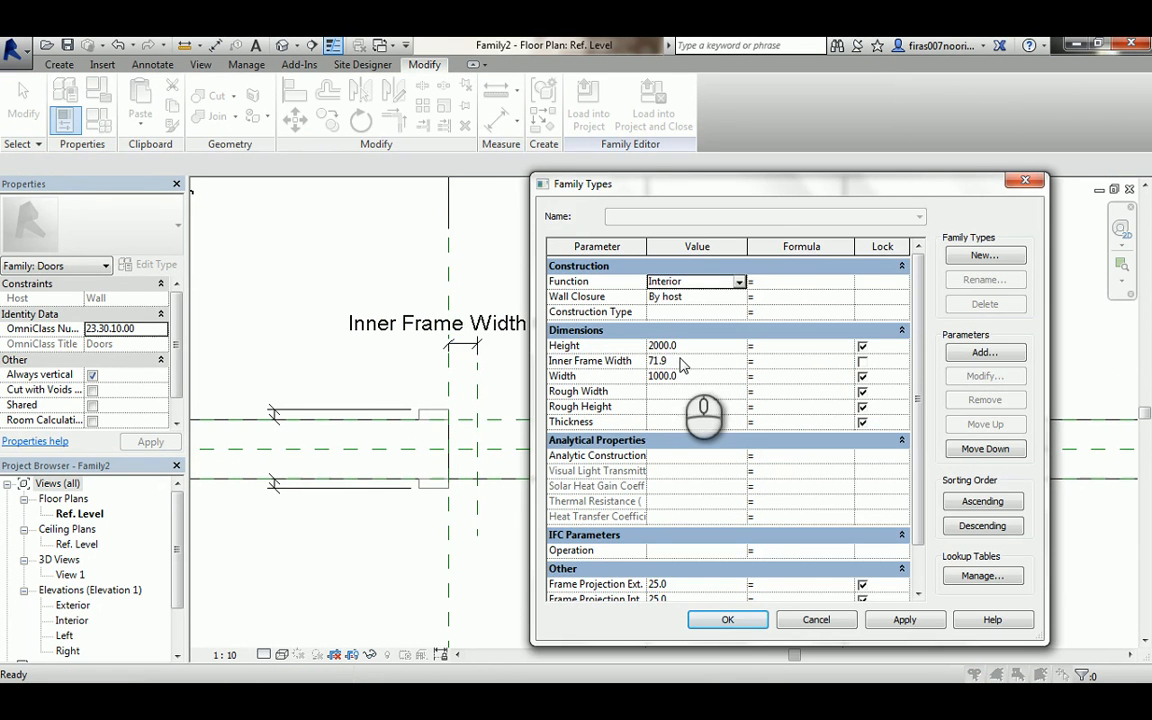
left_click(682, 362)
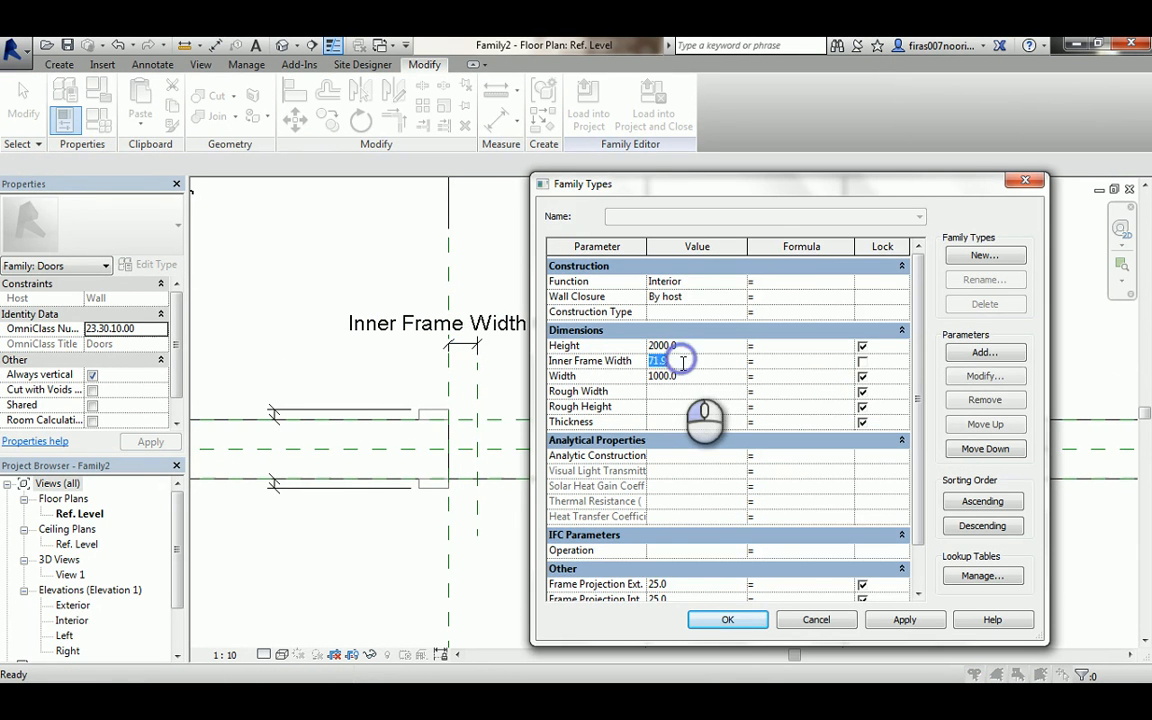
left_click(727, 621)
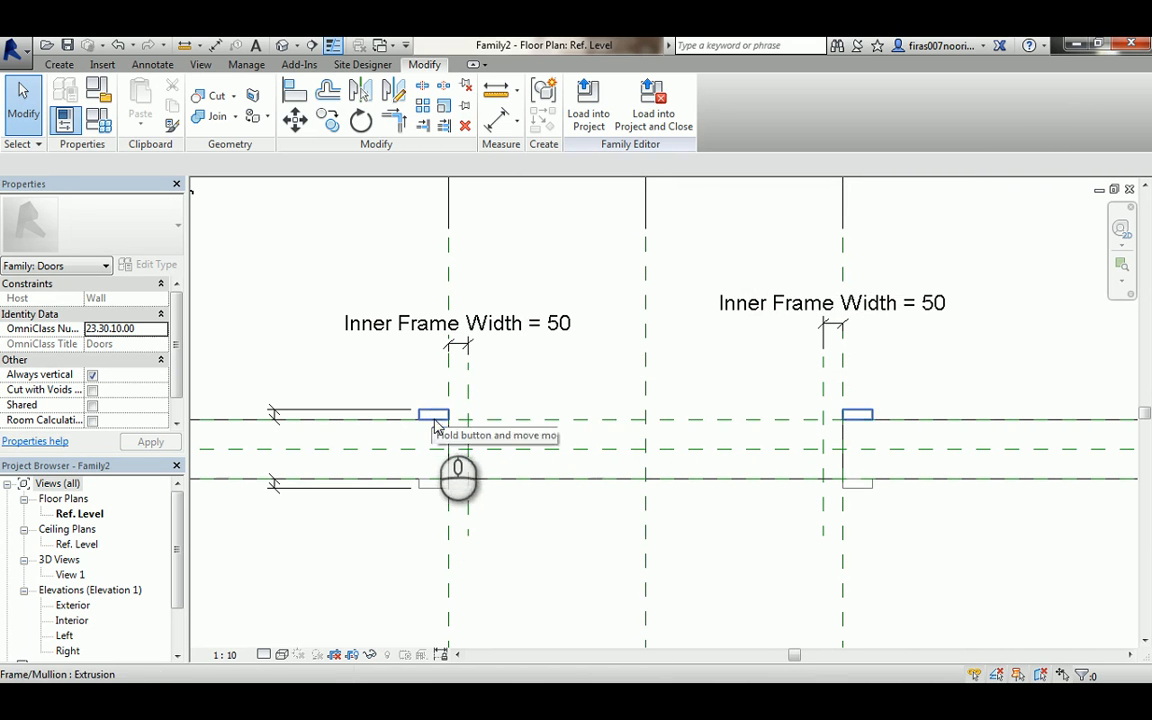
- Start a Sweep and choose to pick its path from existing edges
scroll(463, 453, "up", 2)
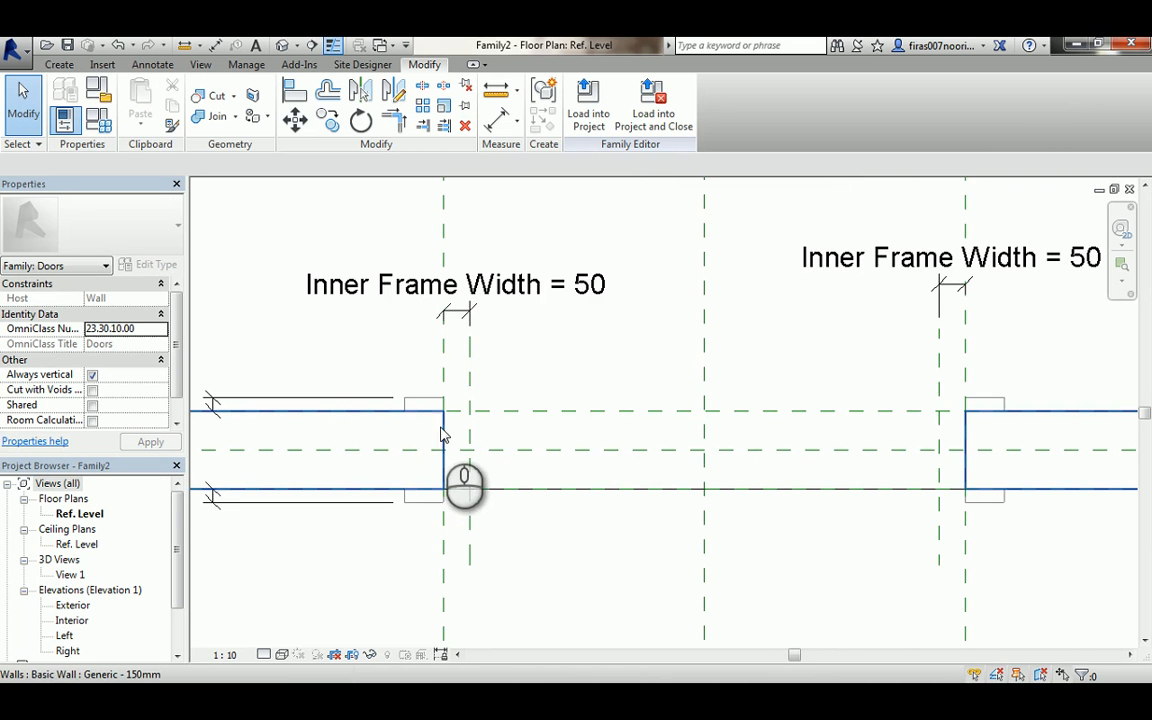
left_click(441, 427)
left_click(335, 355)
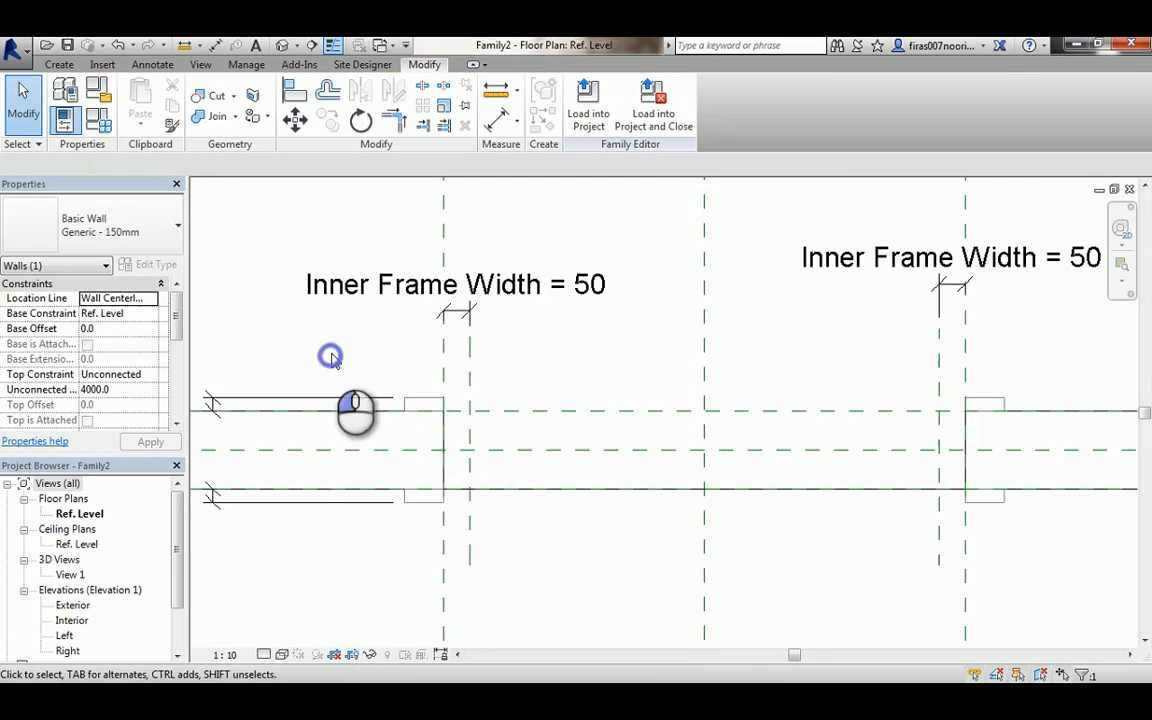
left_click(58, 66)
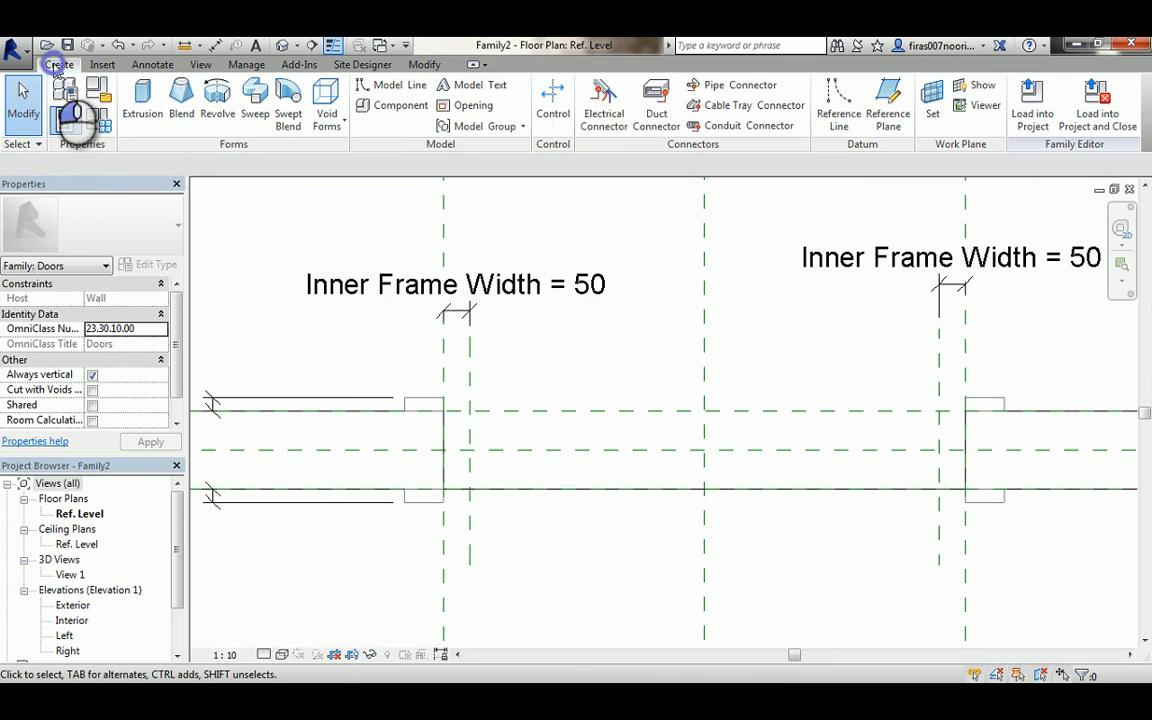
left_click(258, 115)
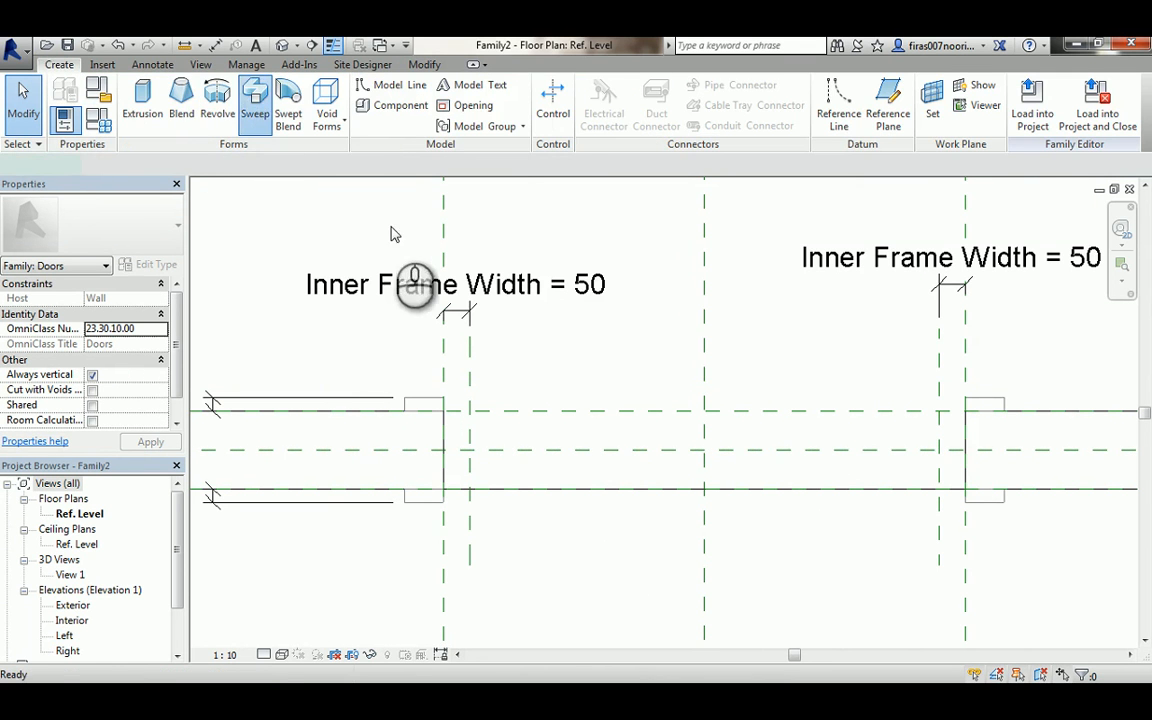
left_click(755, 120)
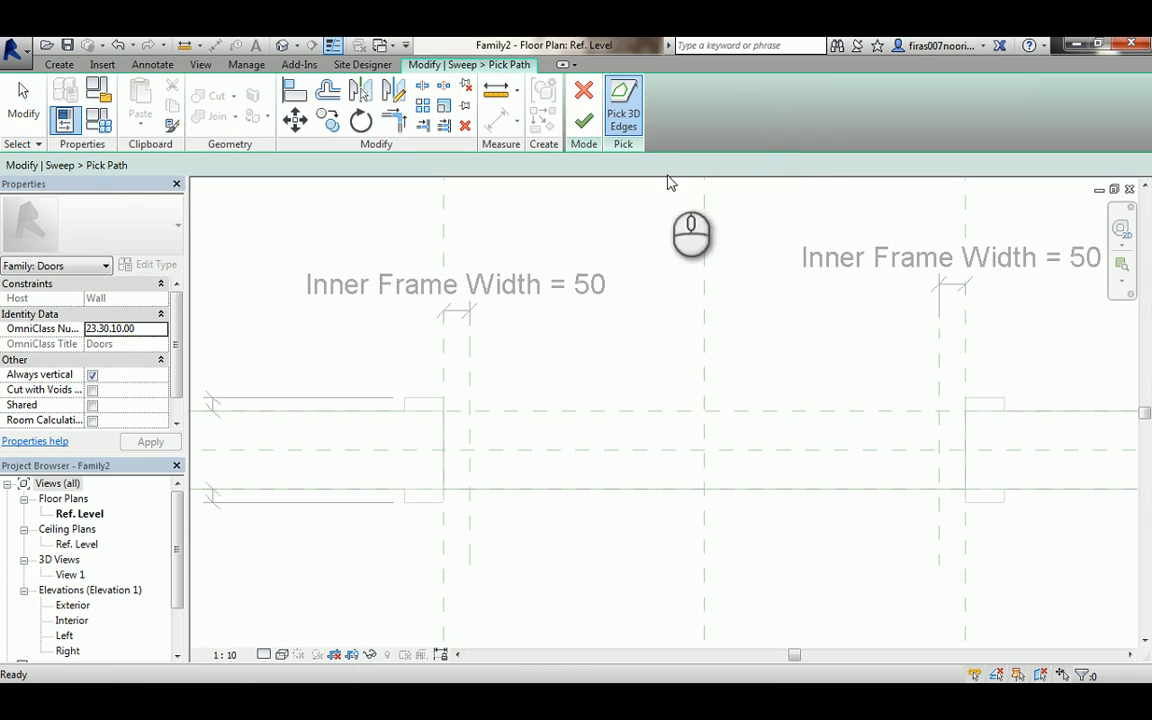
- Switch to the default 3D view and pick the left jamb and head edges of the frame as the sweep path
left_click(285, 46)
scroll(700, 512, "up", 2)
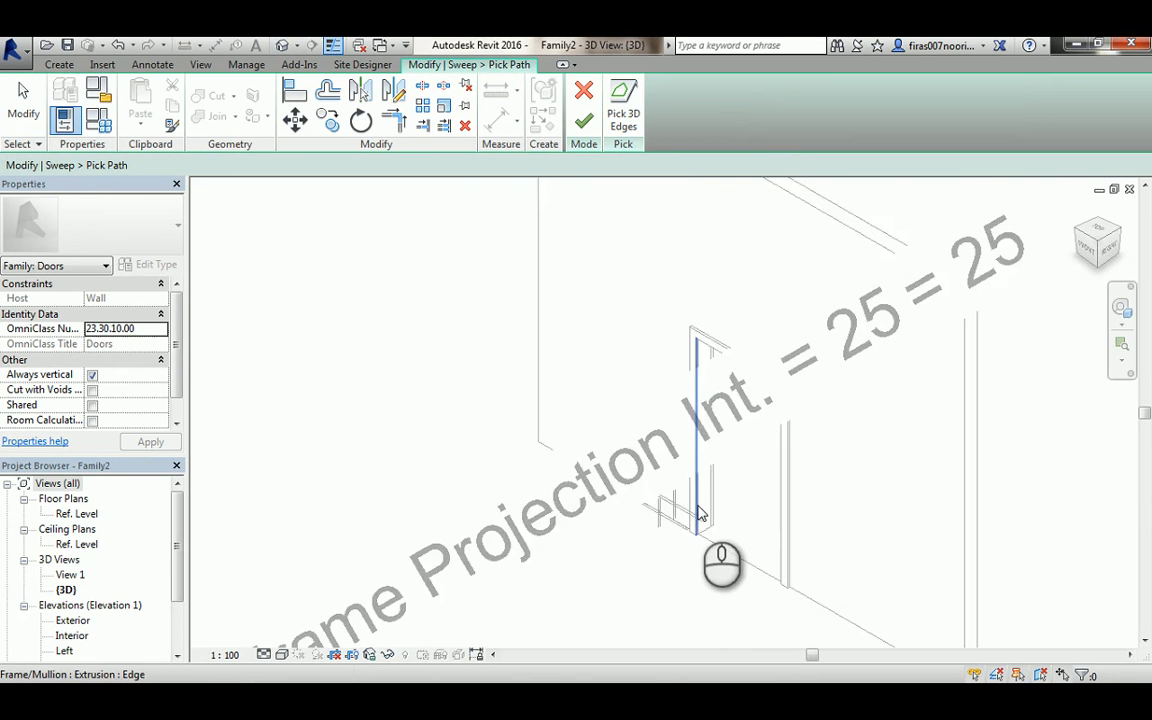
scroll(705, 520, "up", 5)
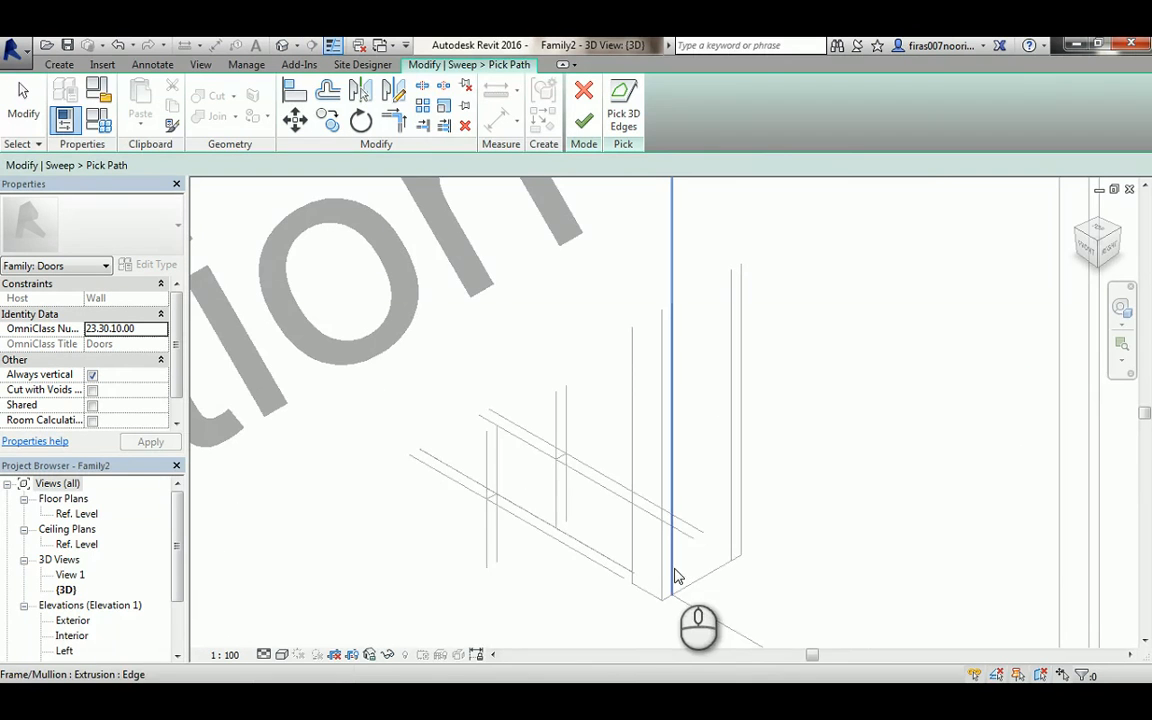
scroll(704, 406, "down", 5)
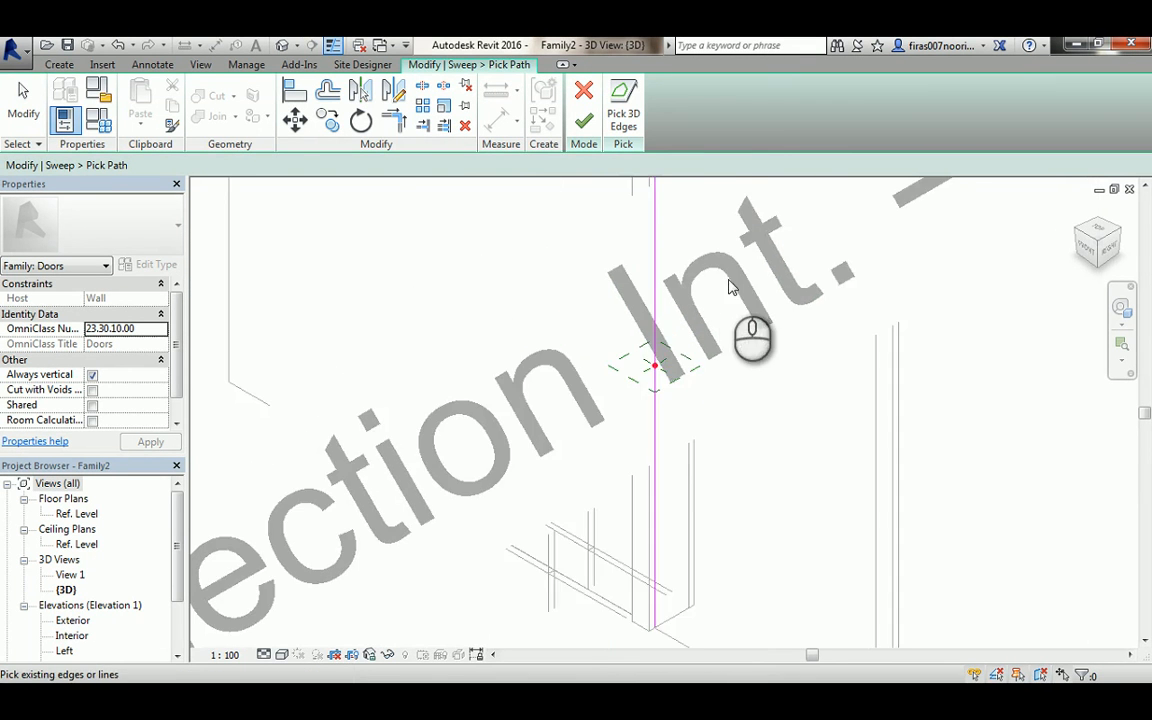
middle_click_drag(733, 278, 789, 206)
scroll(684, 347, "up", 5)
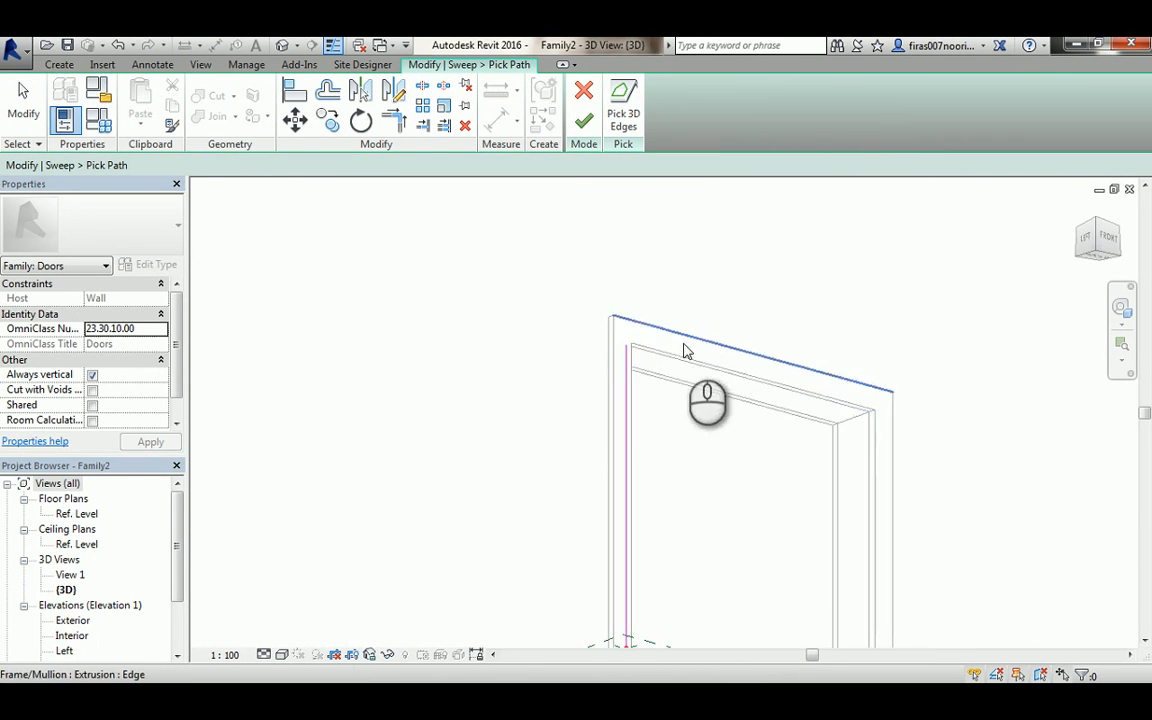
scroll(655, 368, "up", 1)
left_click(645, 344)
middle_click_drag(790, 442, 482, 366)
left_click(848, 411)
scroll(774, 355, "down", 3)
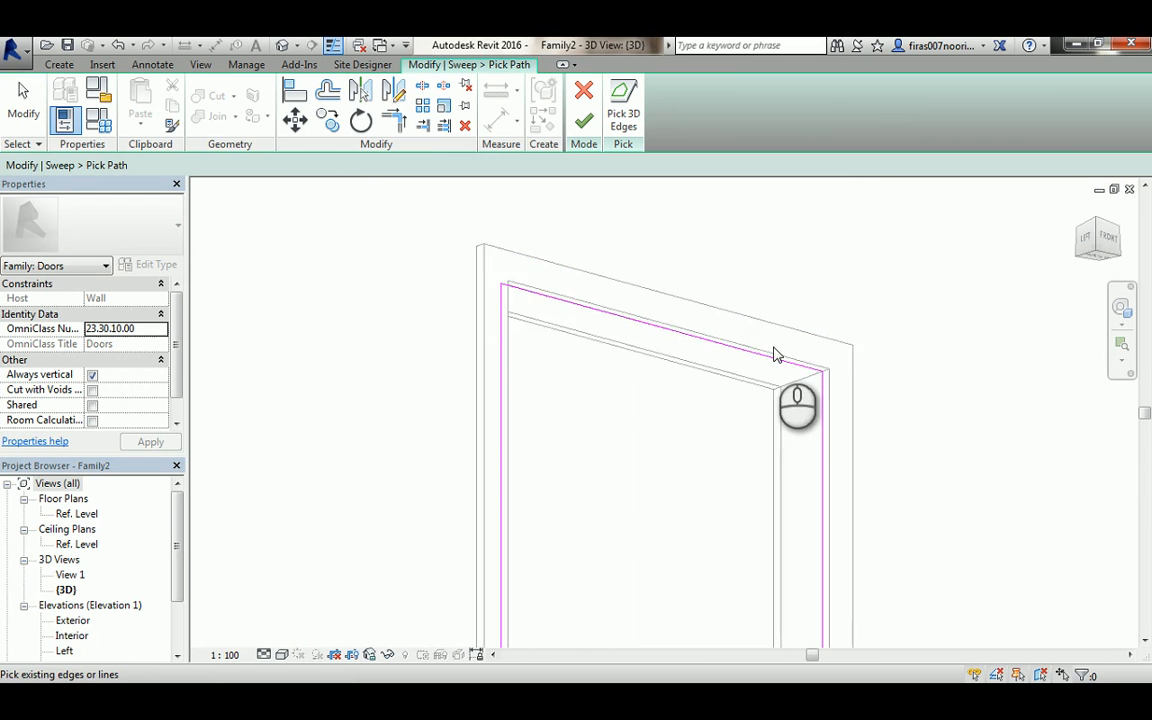
- Pick the right jamb edge of the frame and finish the sweep path
middle_click_drag(751, 337, 640, 481, "shift")
scroll(563, 336, "up", 3)
middle_click_drag(551, 548, 504, 522, "shift")
scroll(503, 523, "up", 3)
scroll(503, 523, "up", 2)
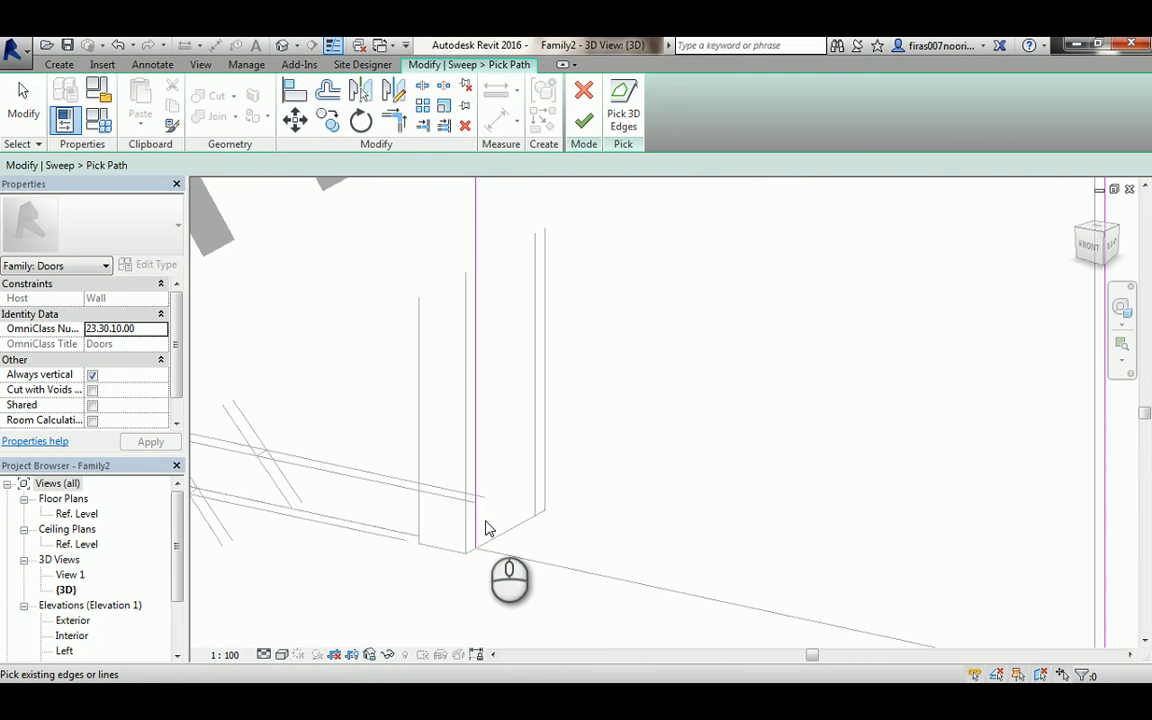
left_click(479, 530)
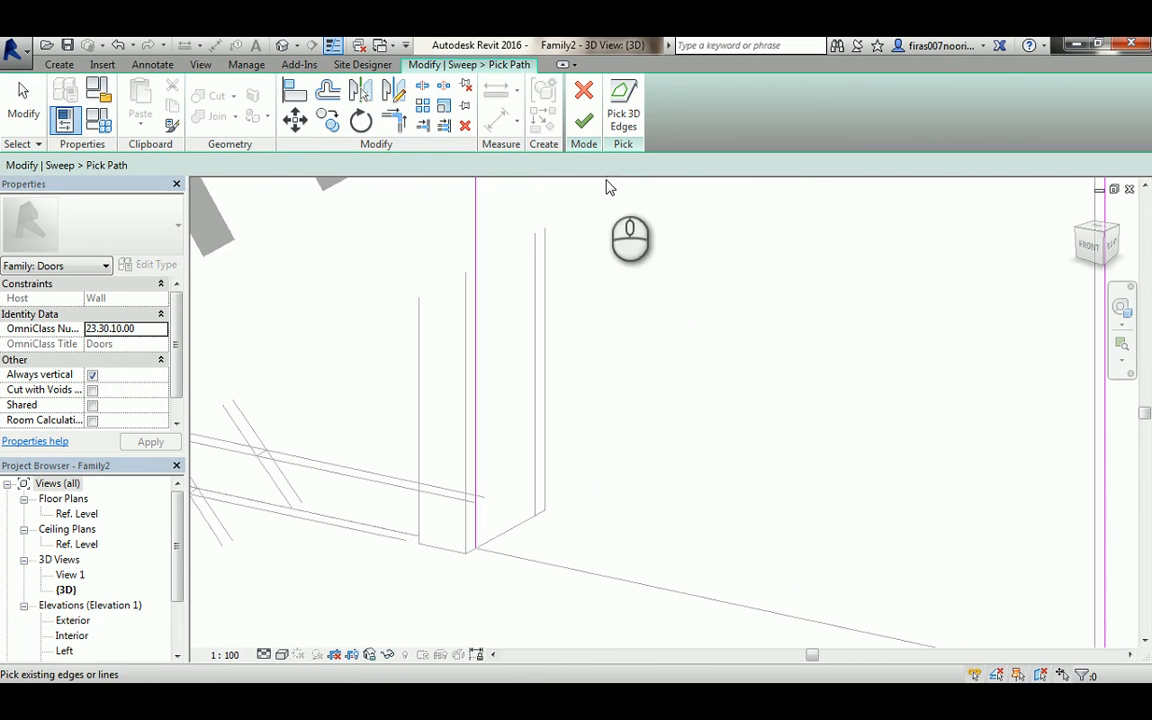
left_click(584, 122)
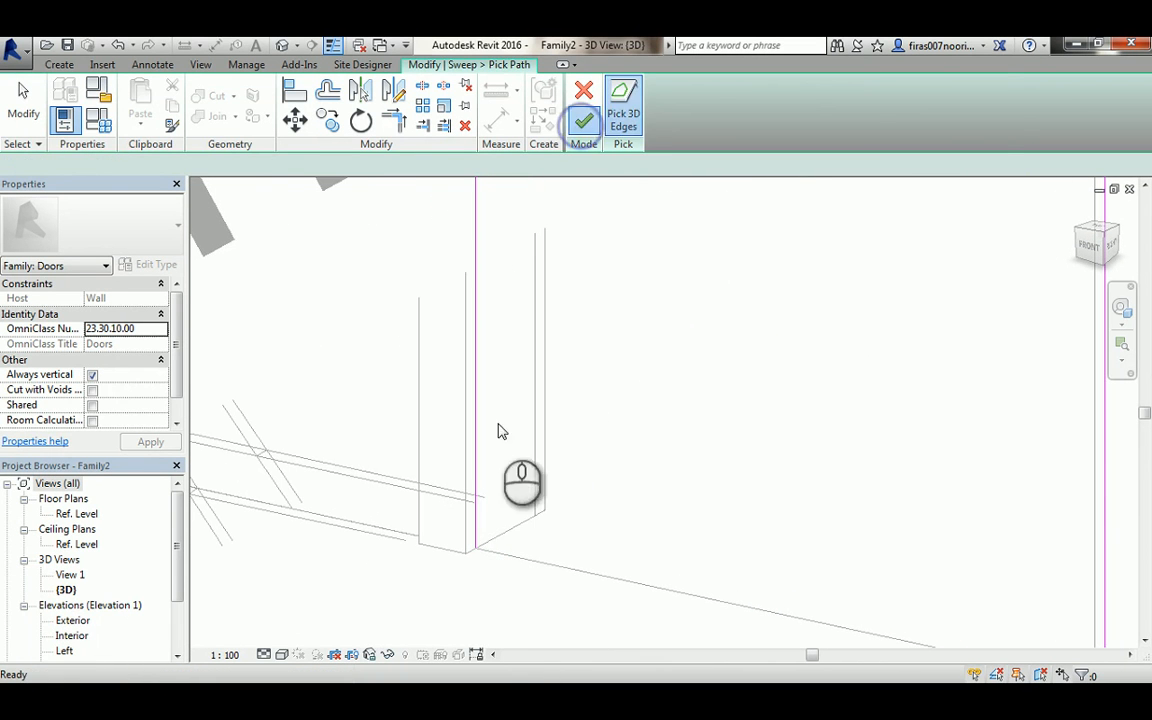
- In the Ref. Level plan, edit the sweep profile by picking the exterior and interior planes and the two inner-frame reference planes as lines
double_click(66, 515)
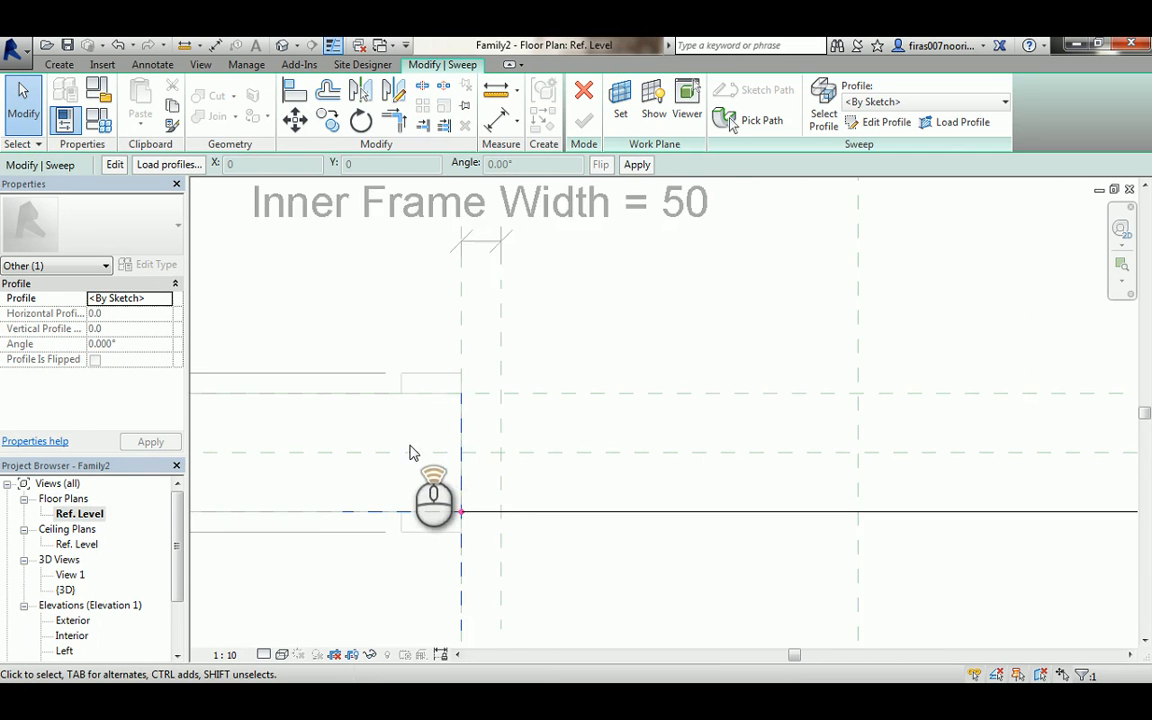
scroll(409, 453, "up", 1)
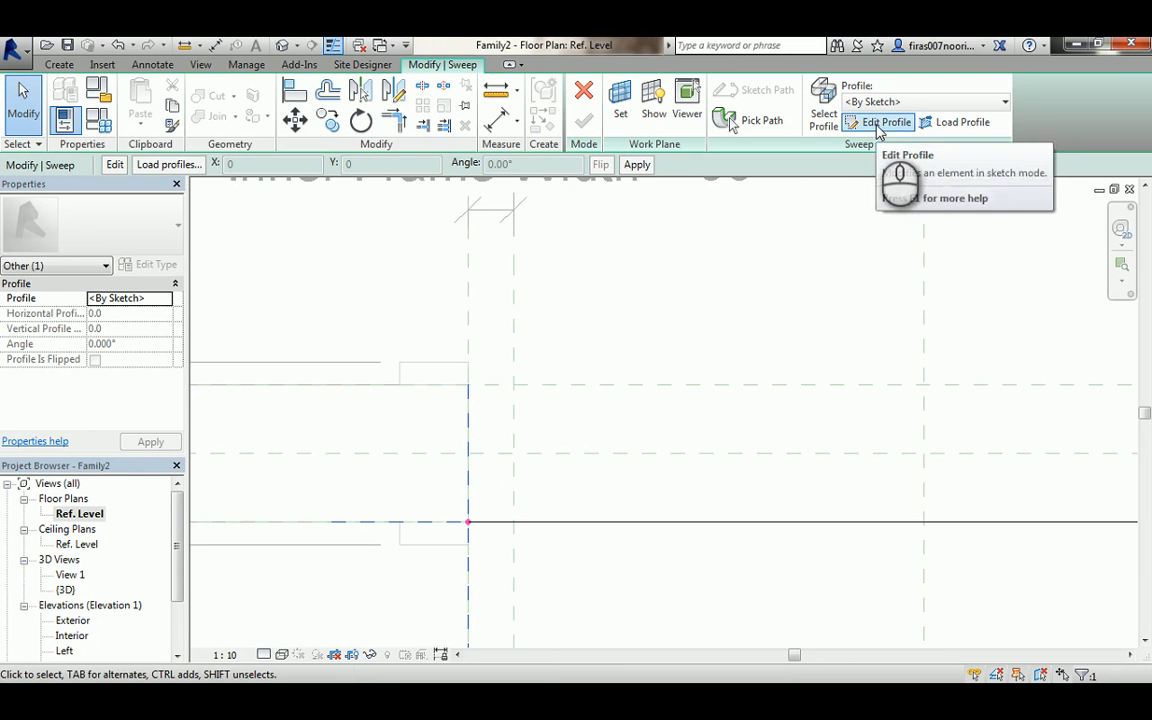
left_click(884, 122)
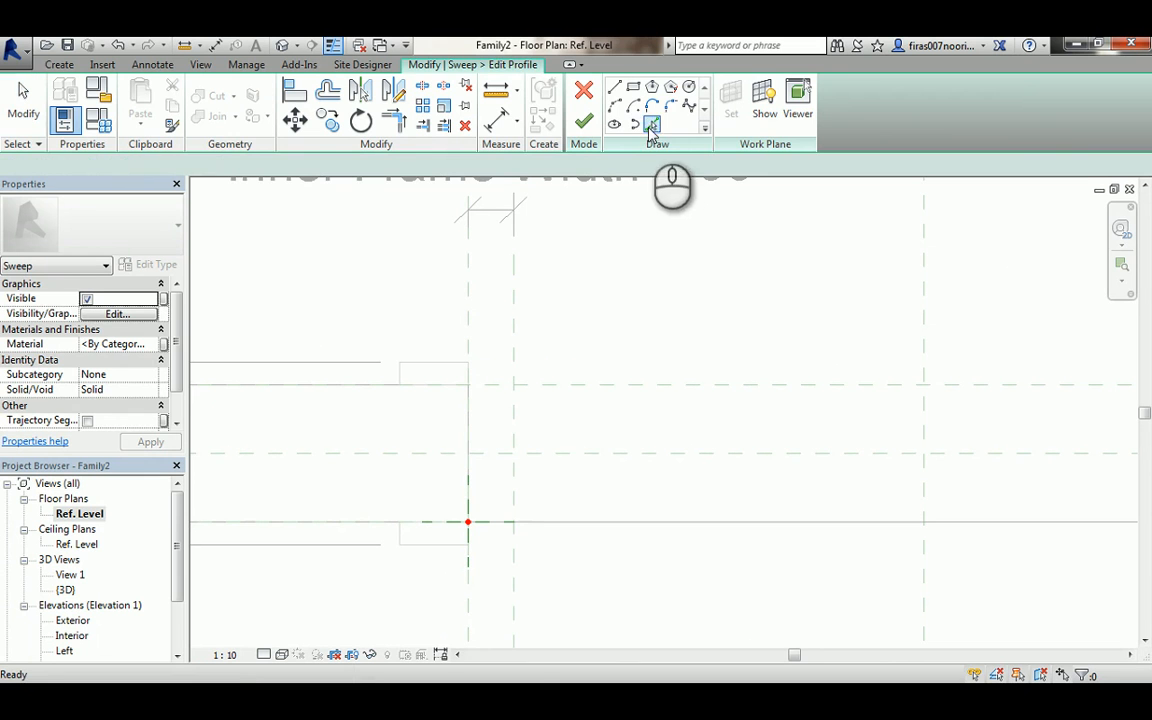
left_click(651, 125)
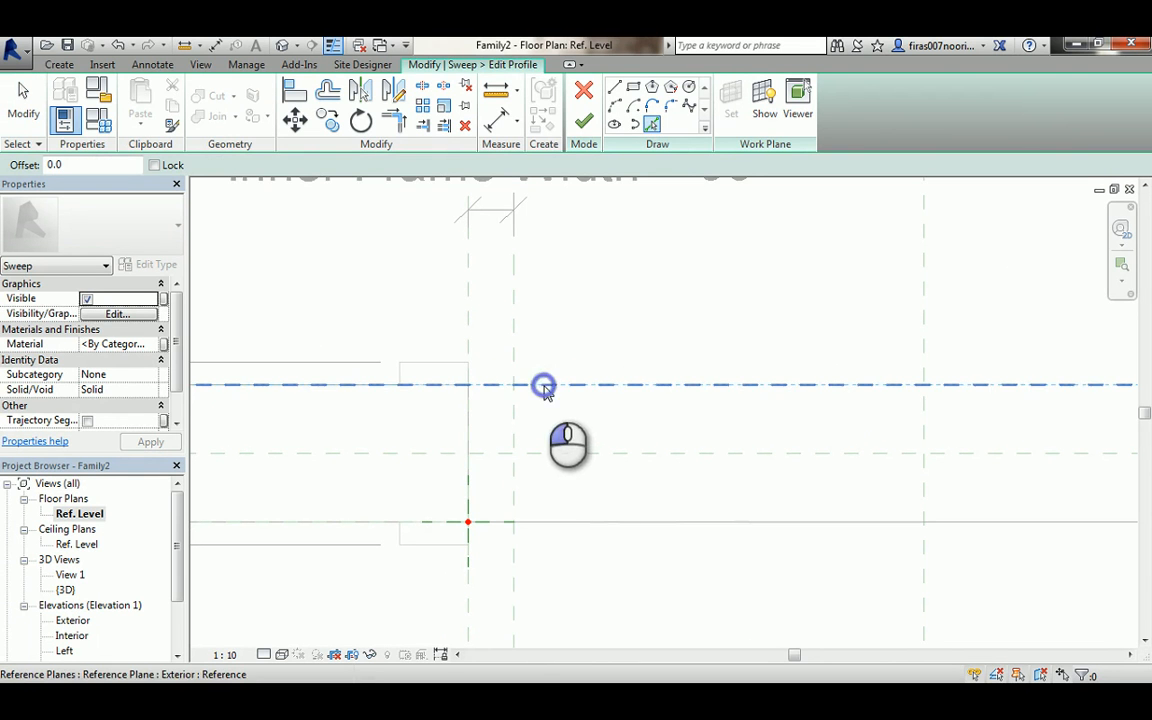
left_click(544, 385)
left_click(695, 416)
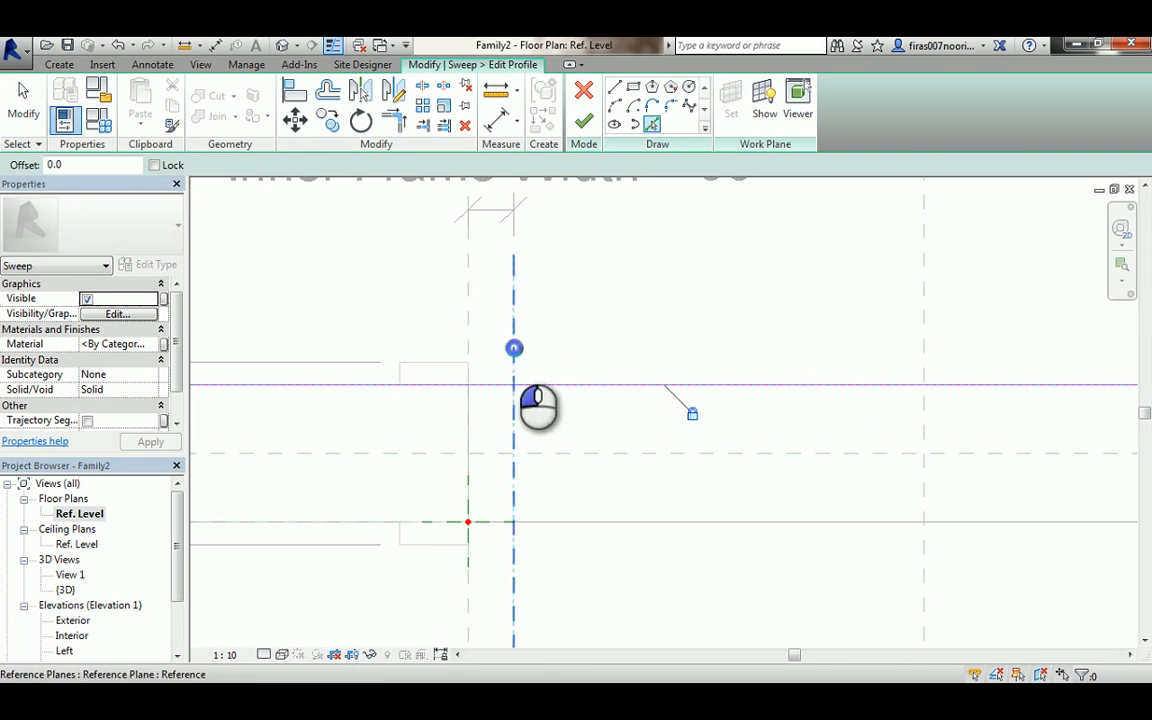
left_click(514, 350)
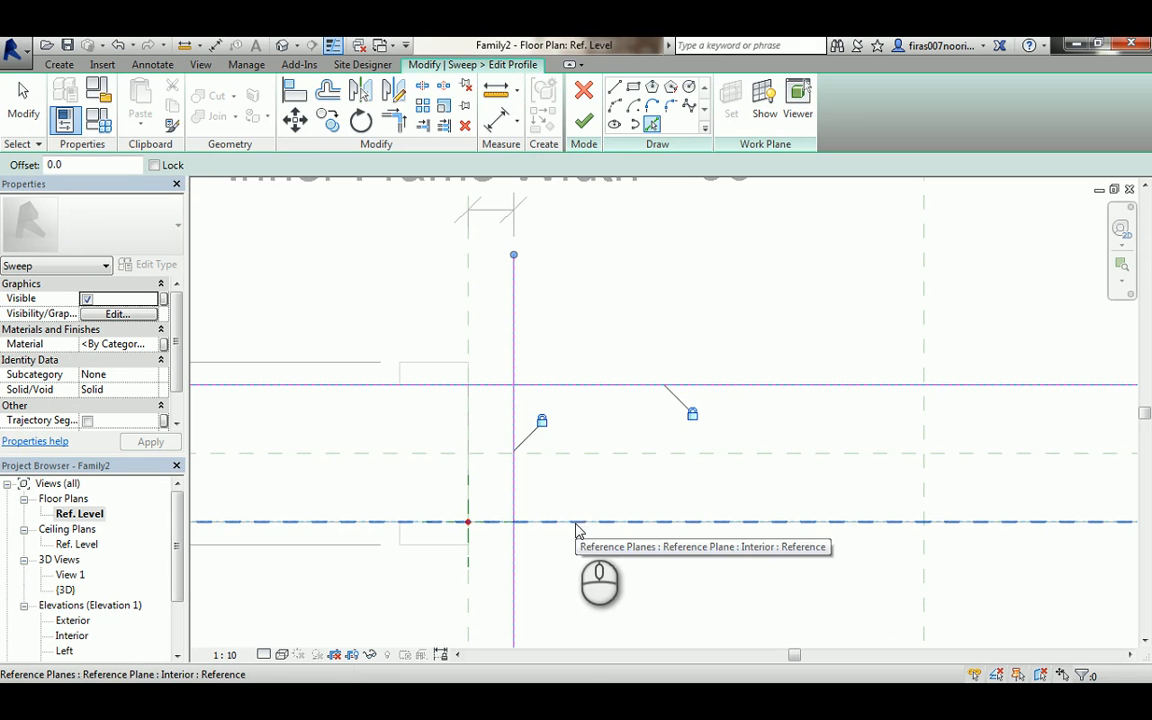
left_click(576, 528)
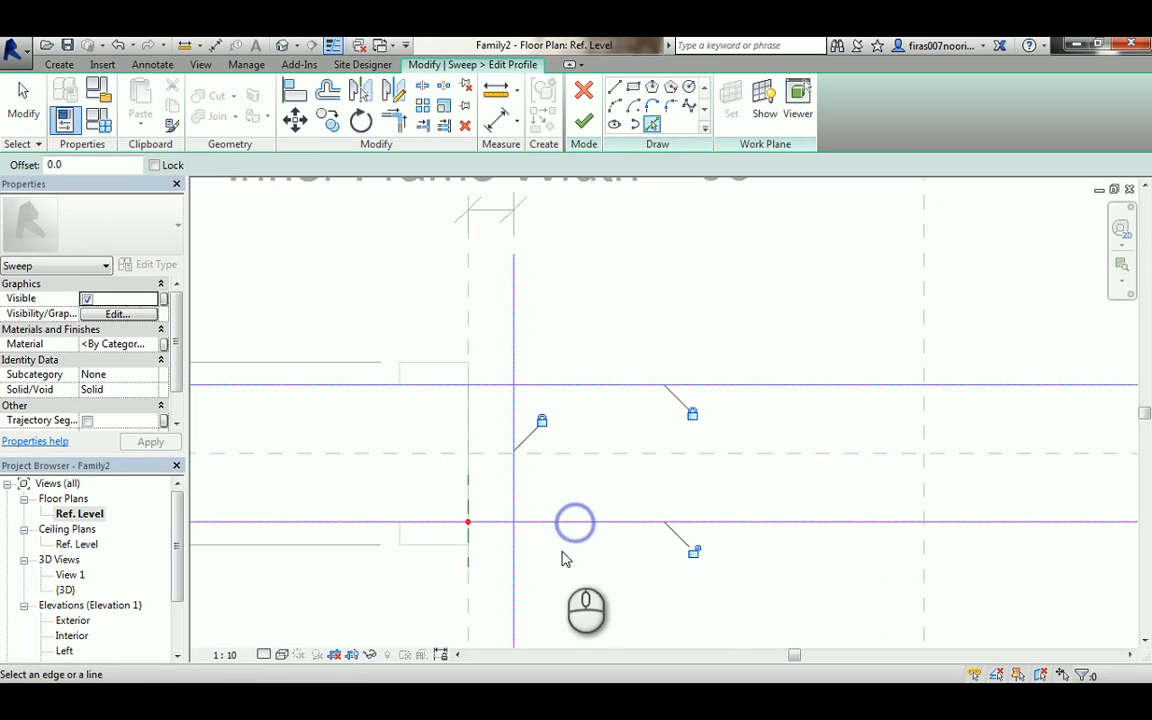
left_click(468, 320)
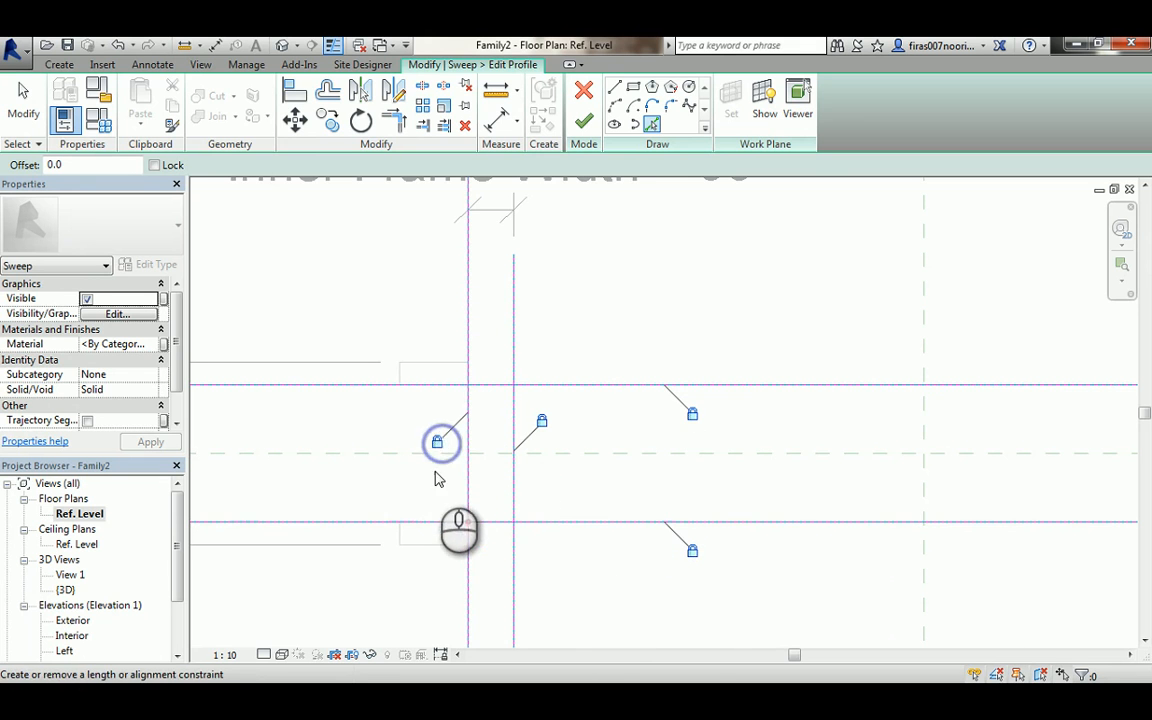
- Trim the picked profile lines into a closed rectangle with Trim/Extend to Corner, then finish the profile and the sweep
key("t")
key("r")
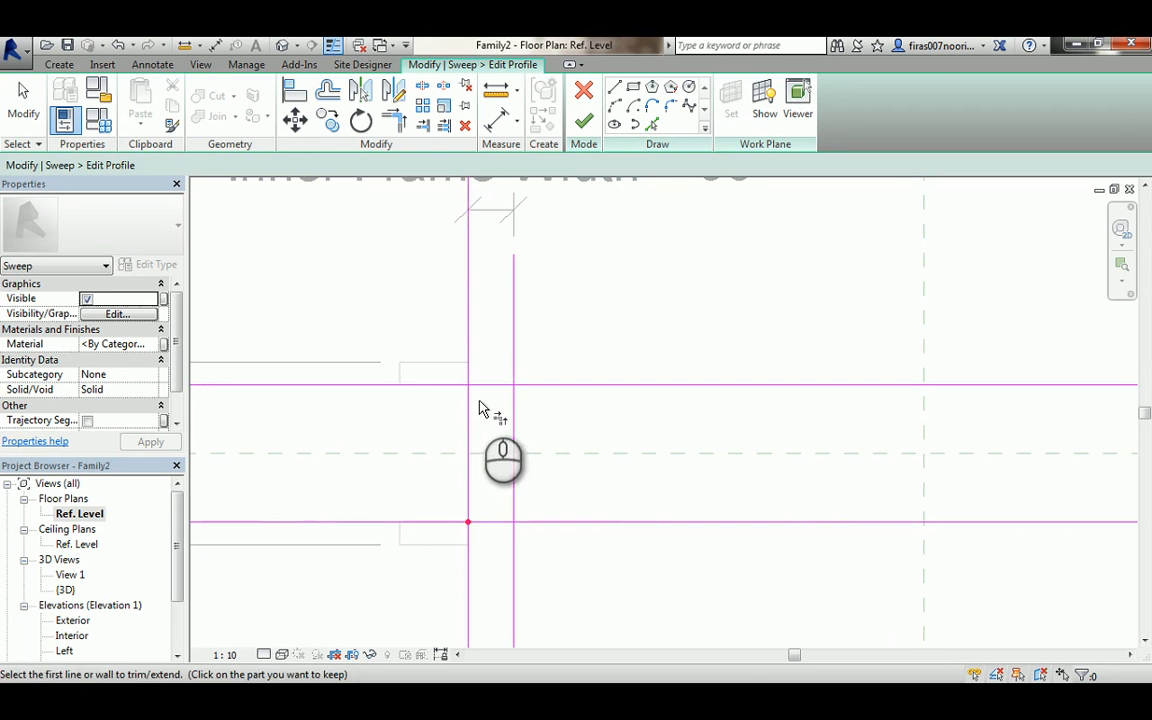
left_click(468, 401)
left_click(481, 387)
left_click(484, 386)
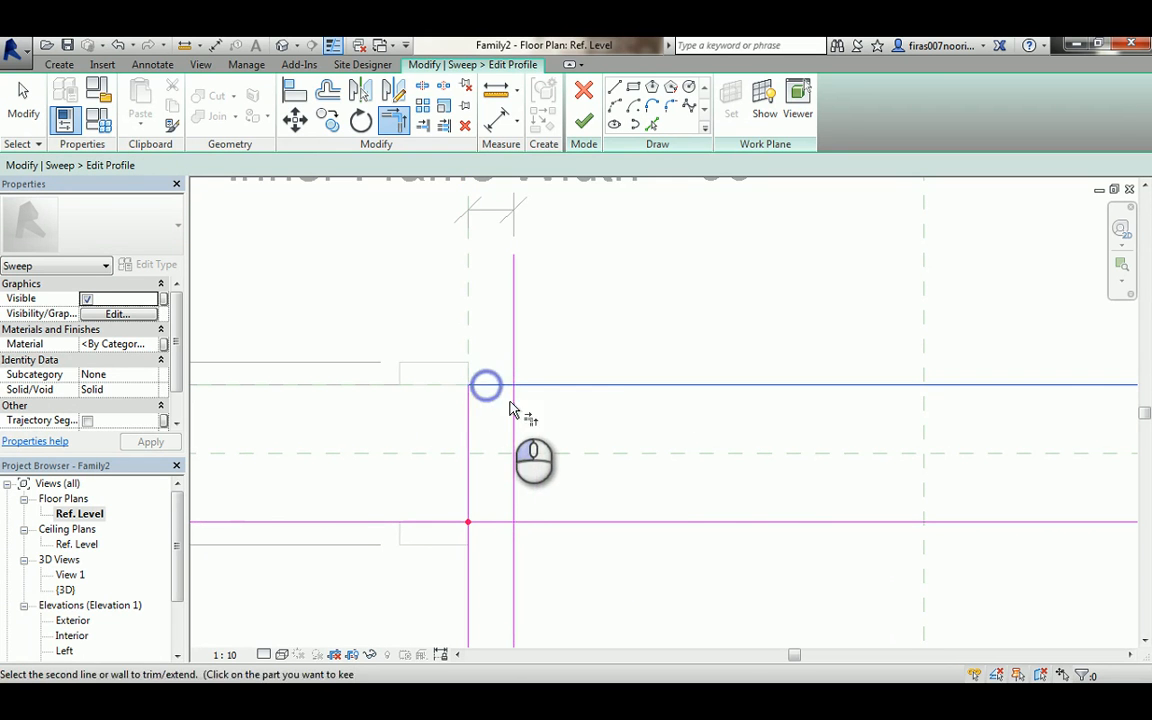
left_click(513, 401)
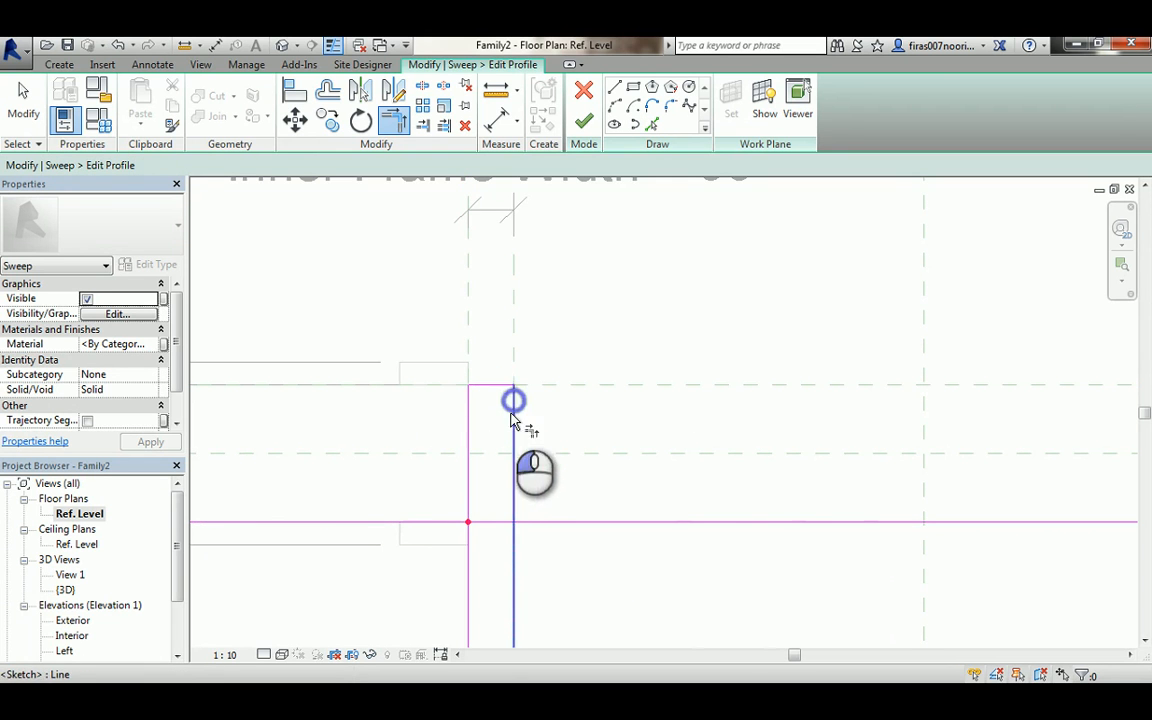
left_click(495, 521)
left_click(466, 503)
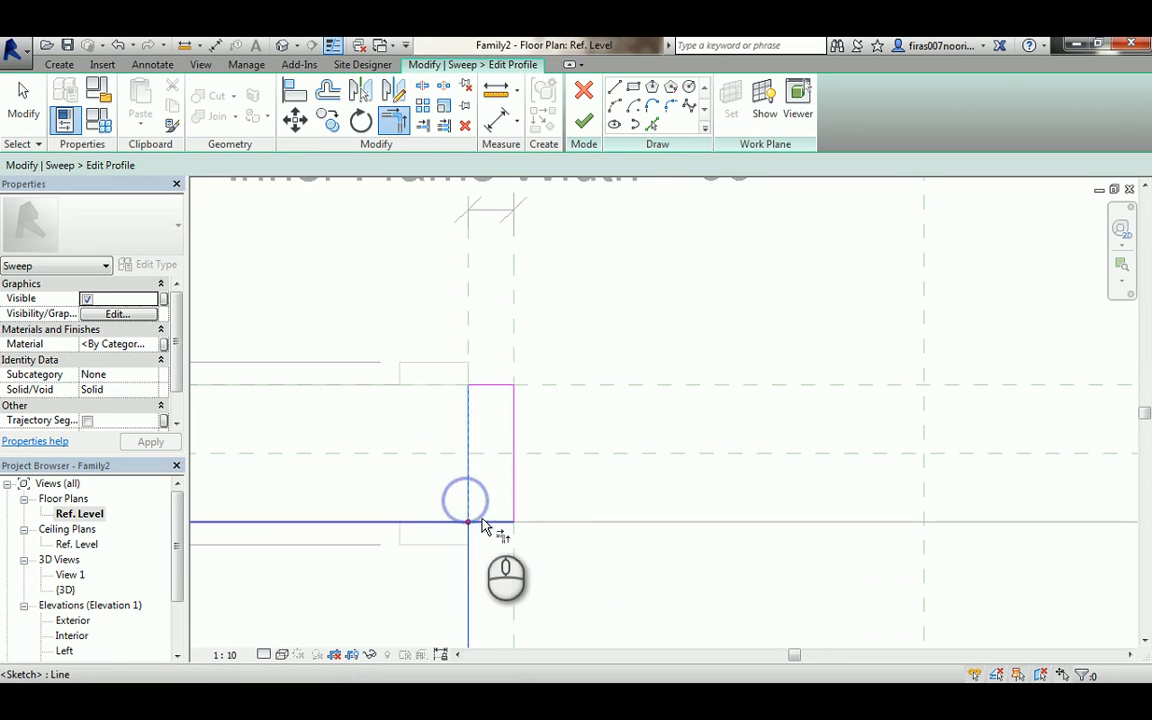
left_click(481, 518)
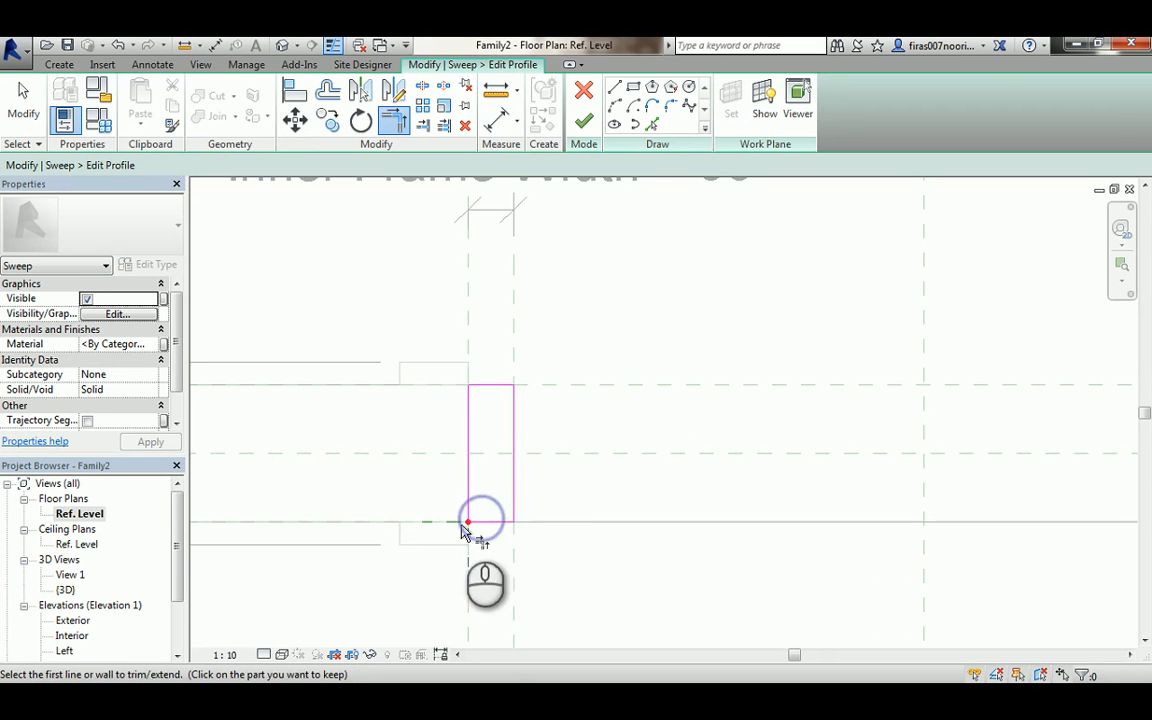
left_click(584, 120)
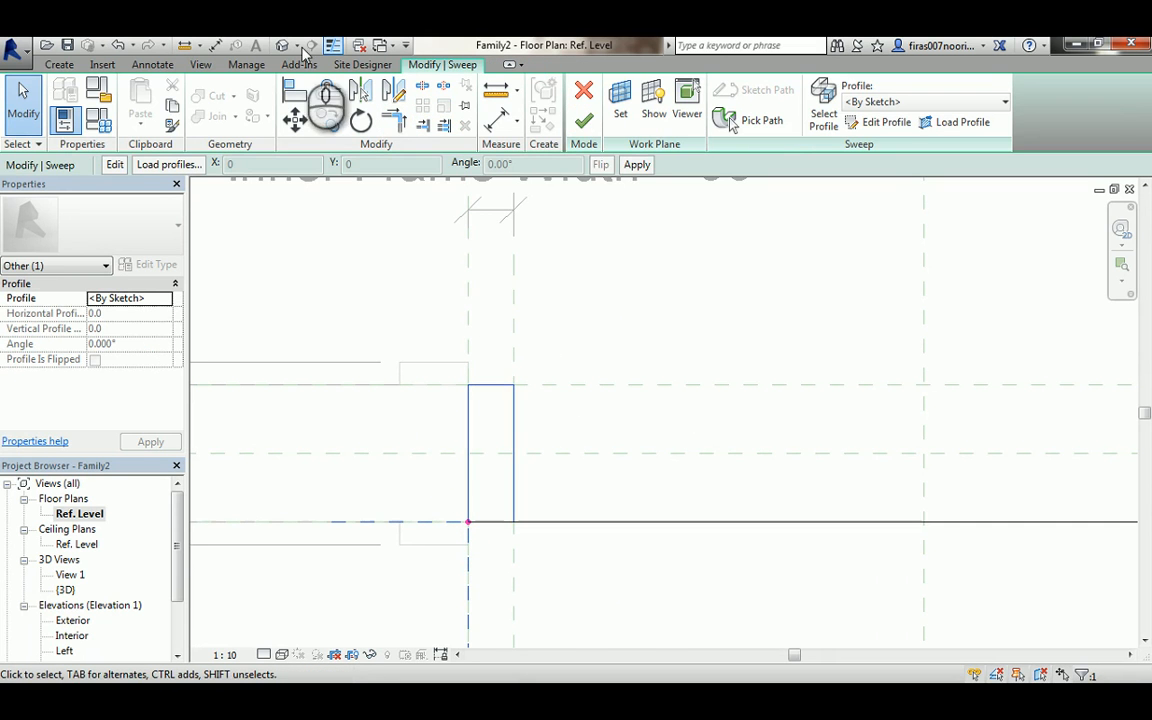
left_click(584, 121)
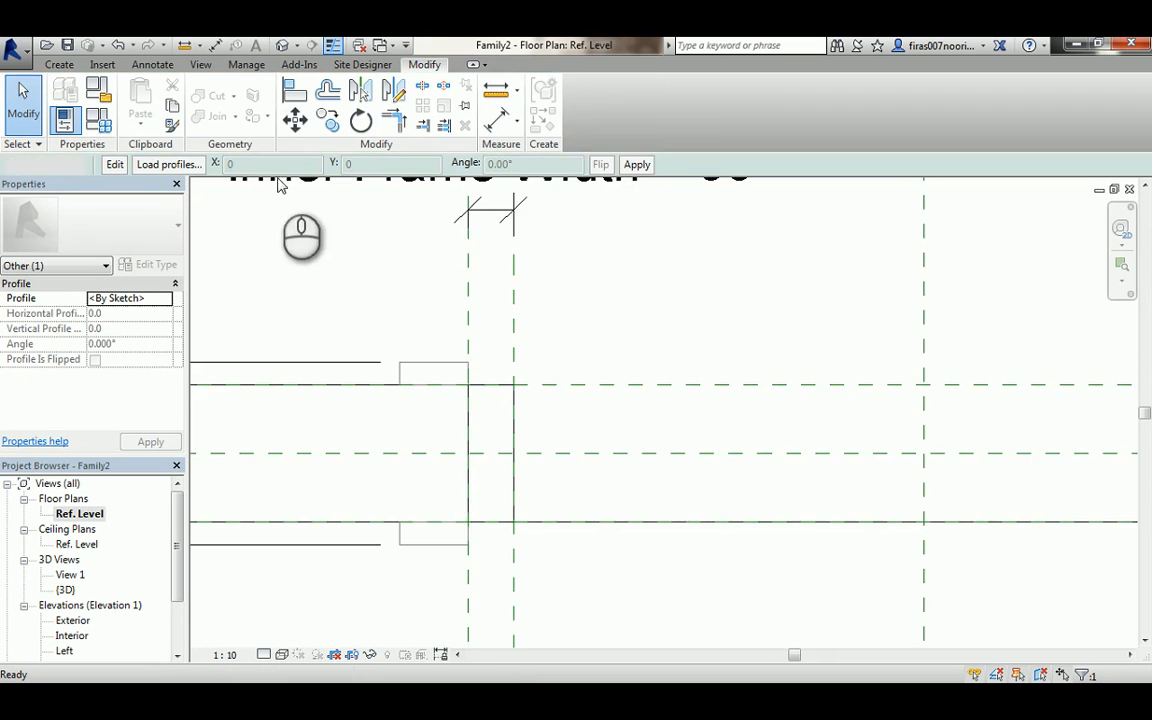
- In the default 3D view, temporarily hide the Frame Projection Int. dimension
left_click(283, 45)
left_click(672, 382)
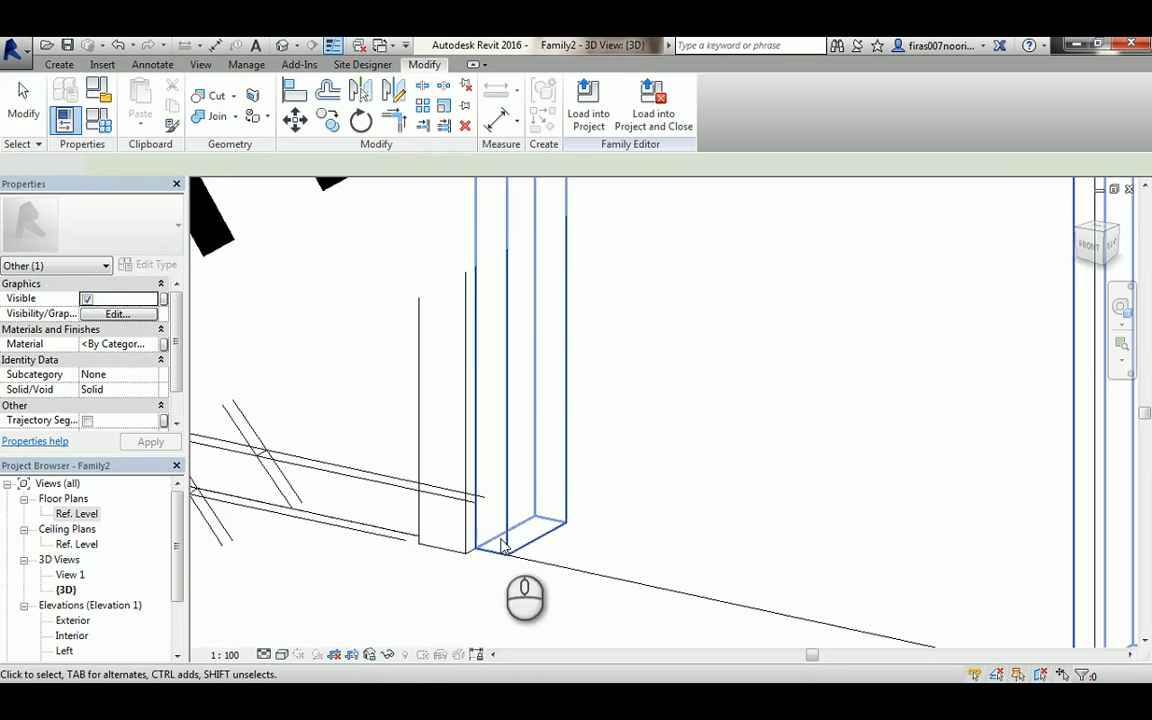
scroll(588, 450, "down", 4)
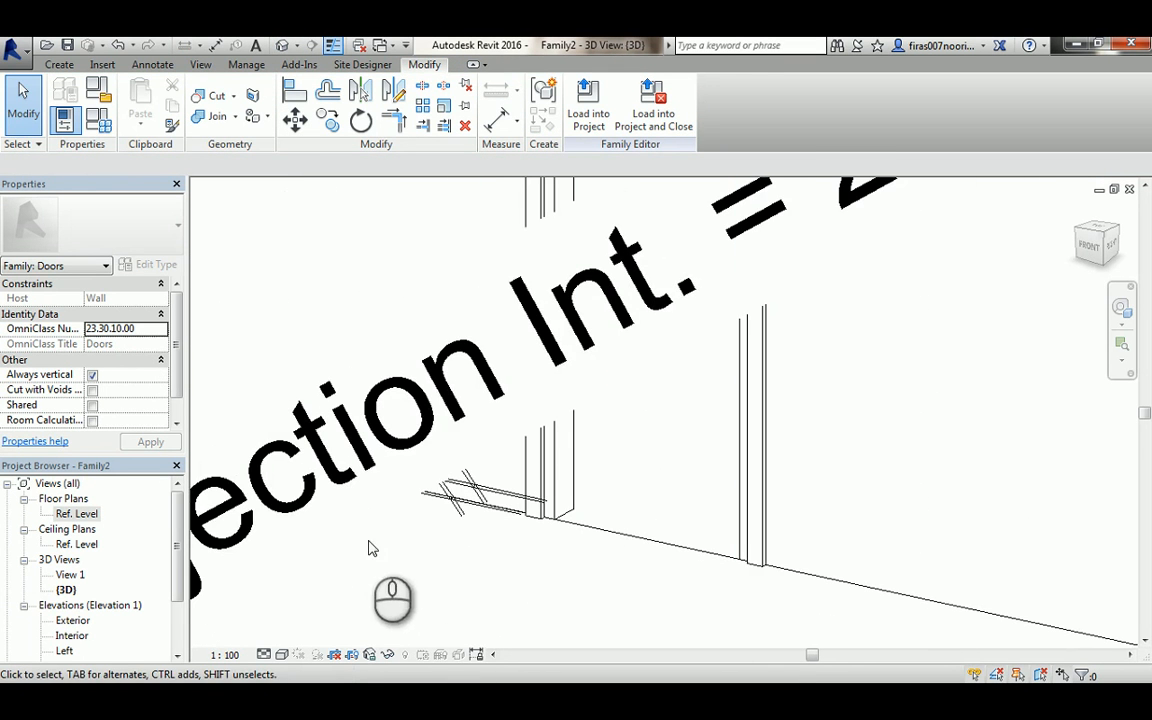
left_click(240, 500)
left_click(389, 655)
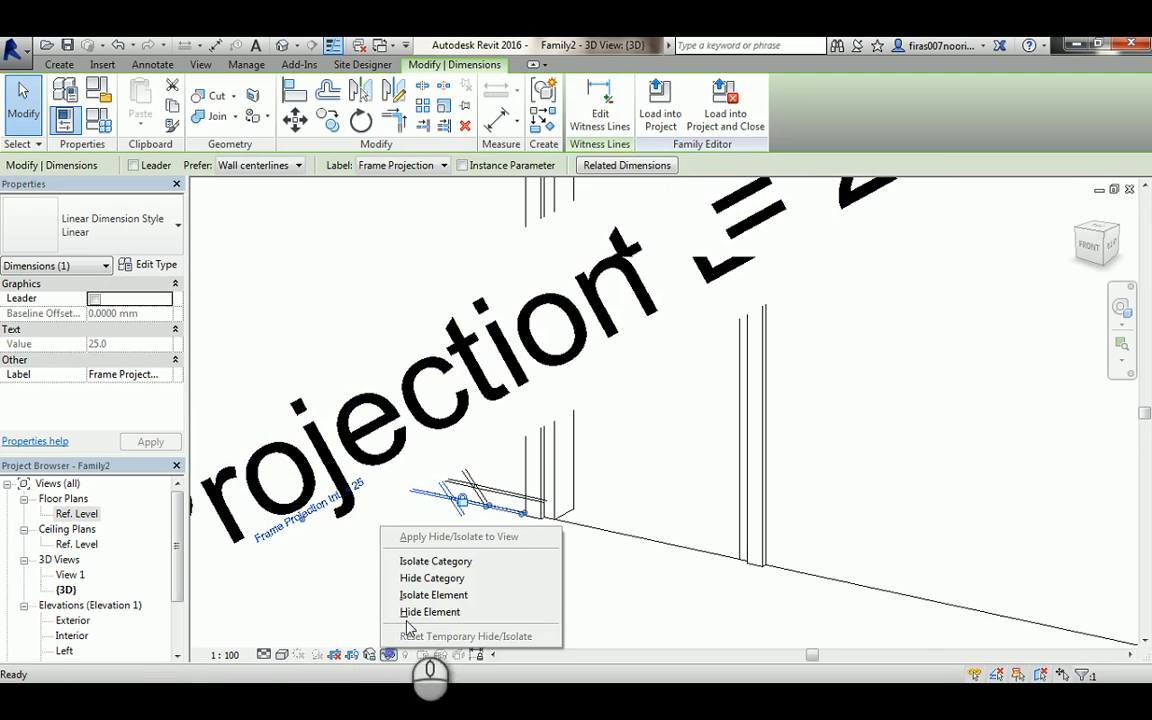
left_click(430, 612)
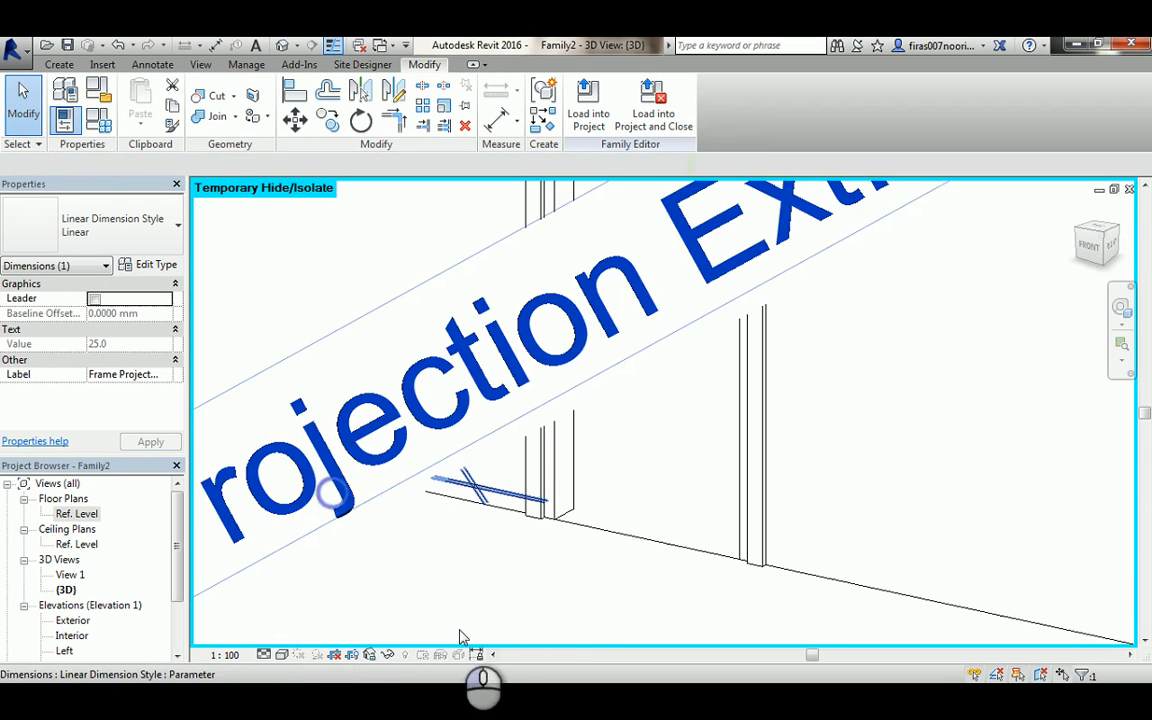
- Temporarily hide the Frame Projection Ext. dimension in the 3D view as well
left_click(462, 636)
left_click(360, 563)
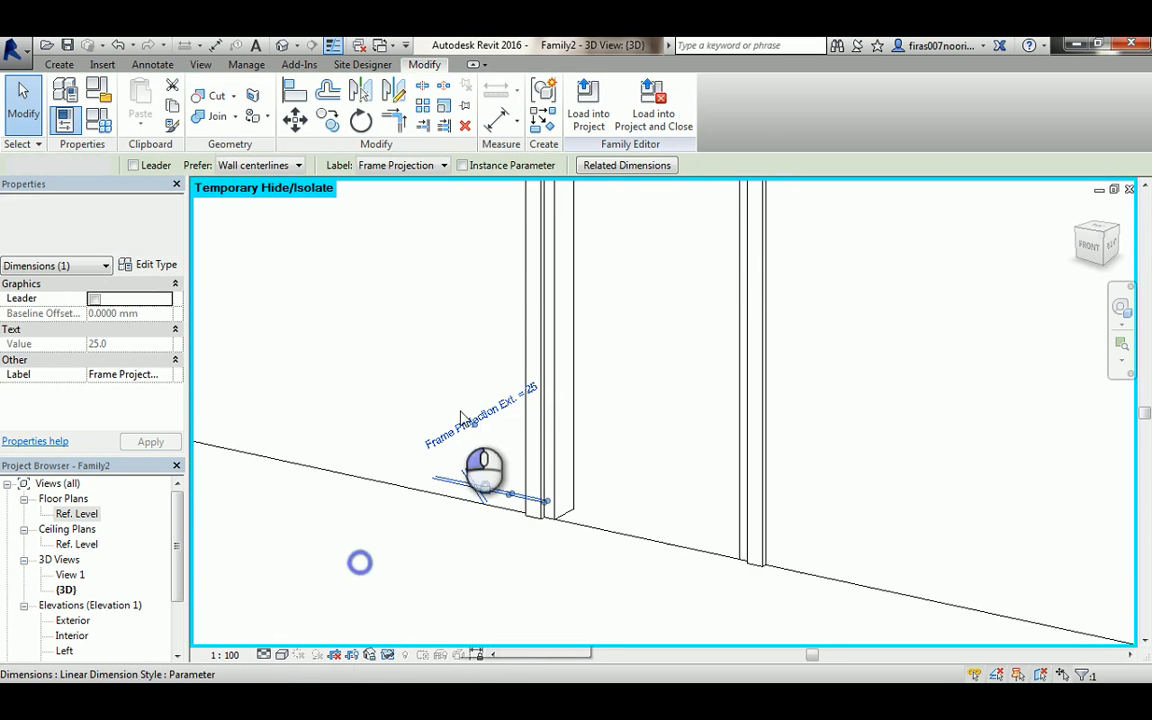
left_click(443, 413)
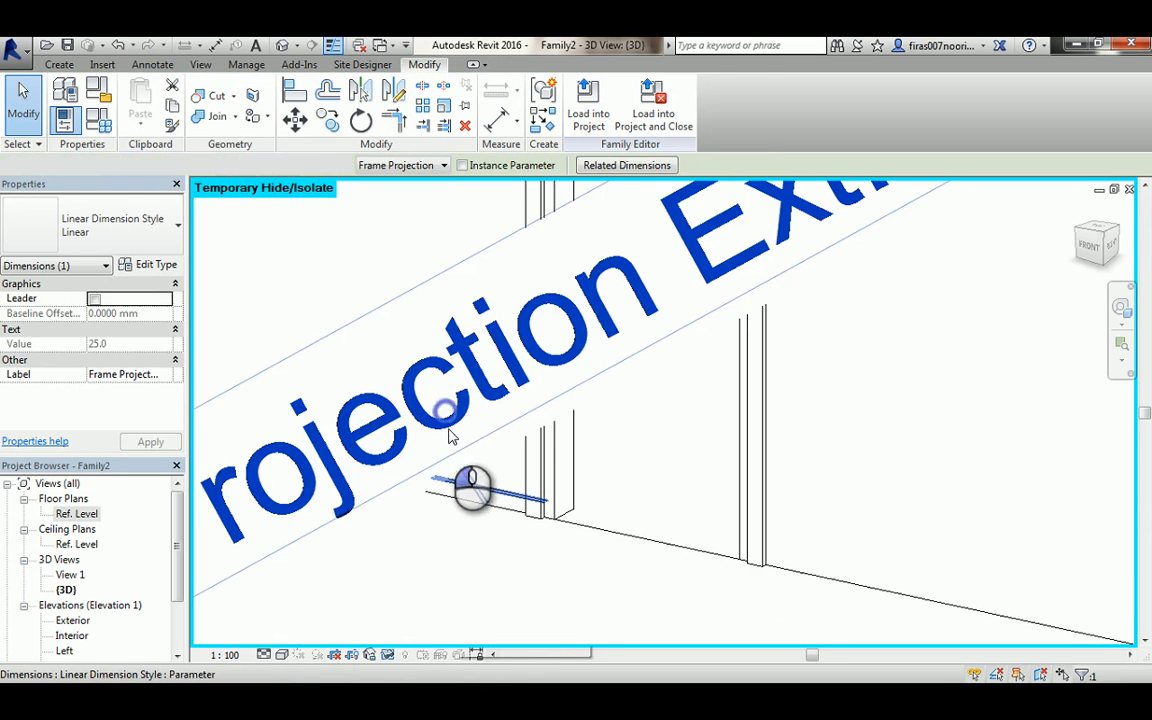
left_click(424, 594)
left_click(310, 490)
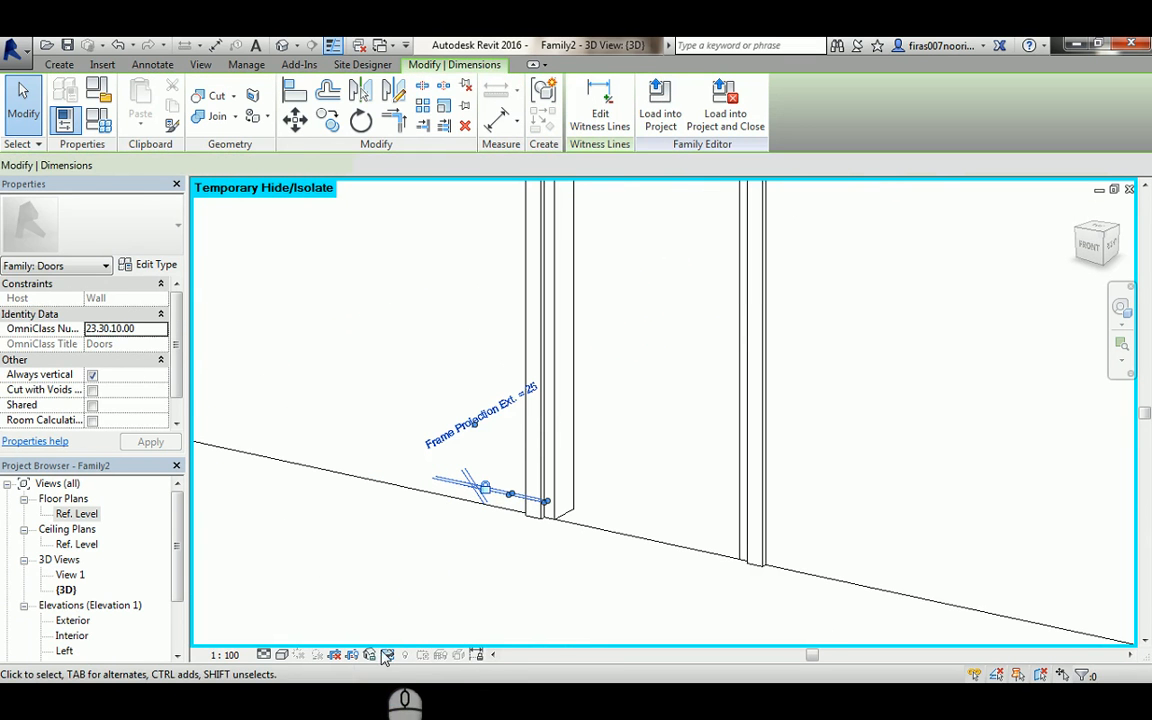
left_click(388, 654)
left_click(428, 612)
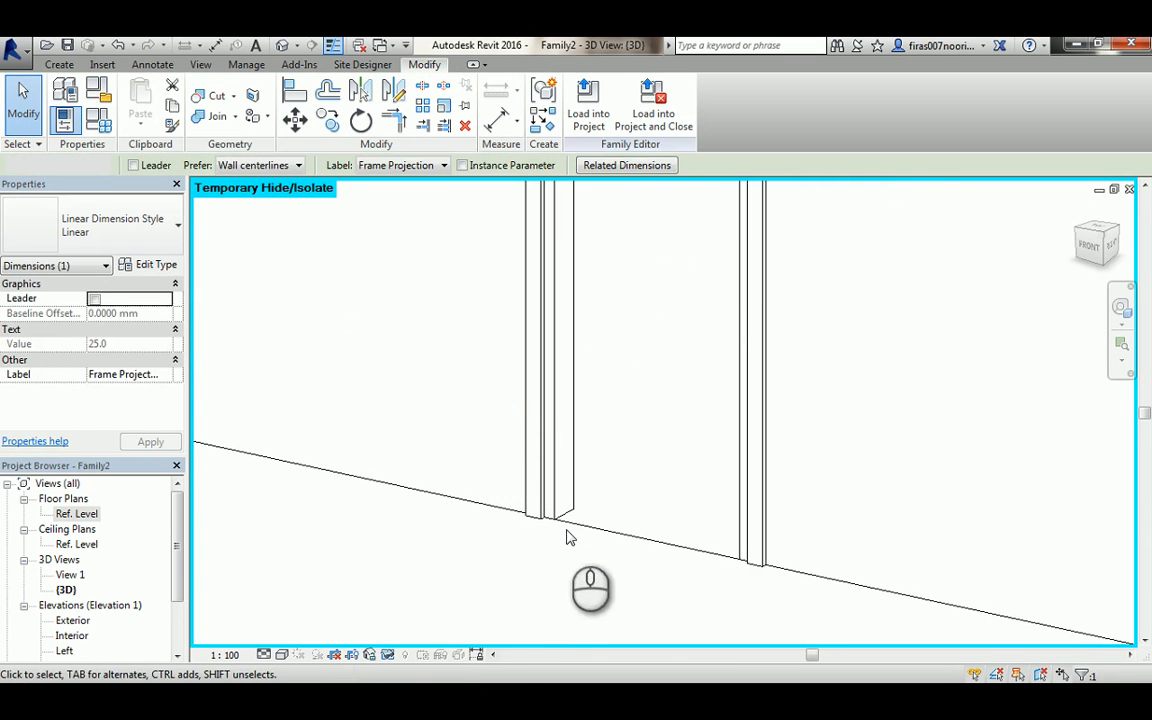
- Set the 3D view to the Shaded visual style and inspect the new inner frame
scroll(573, 502, "up", 3)
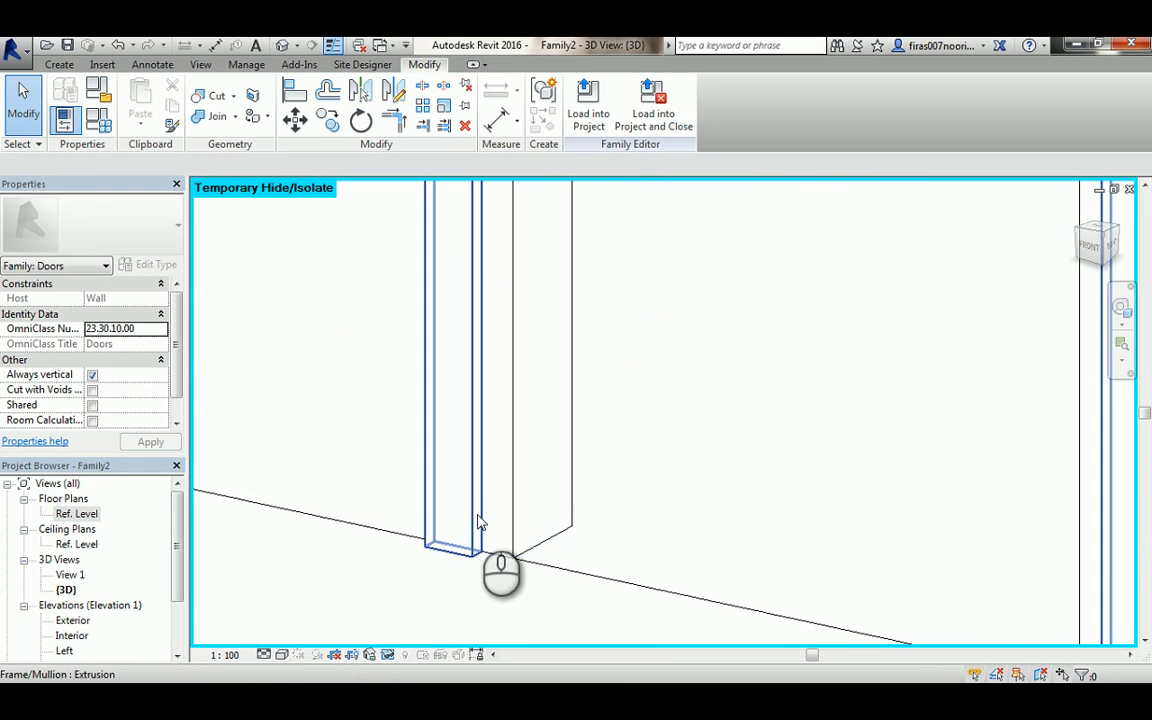
left_click(282, 655)
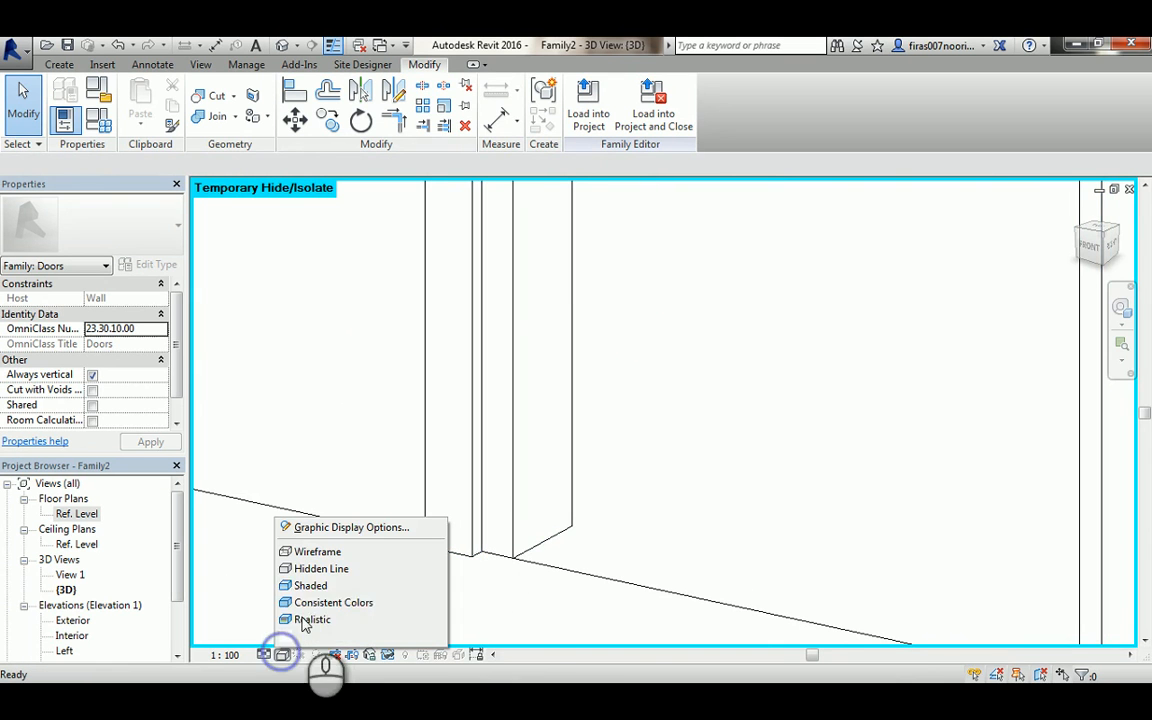
left_click(308, 588)
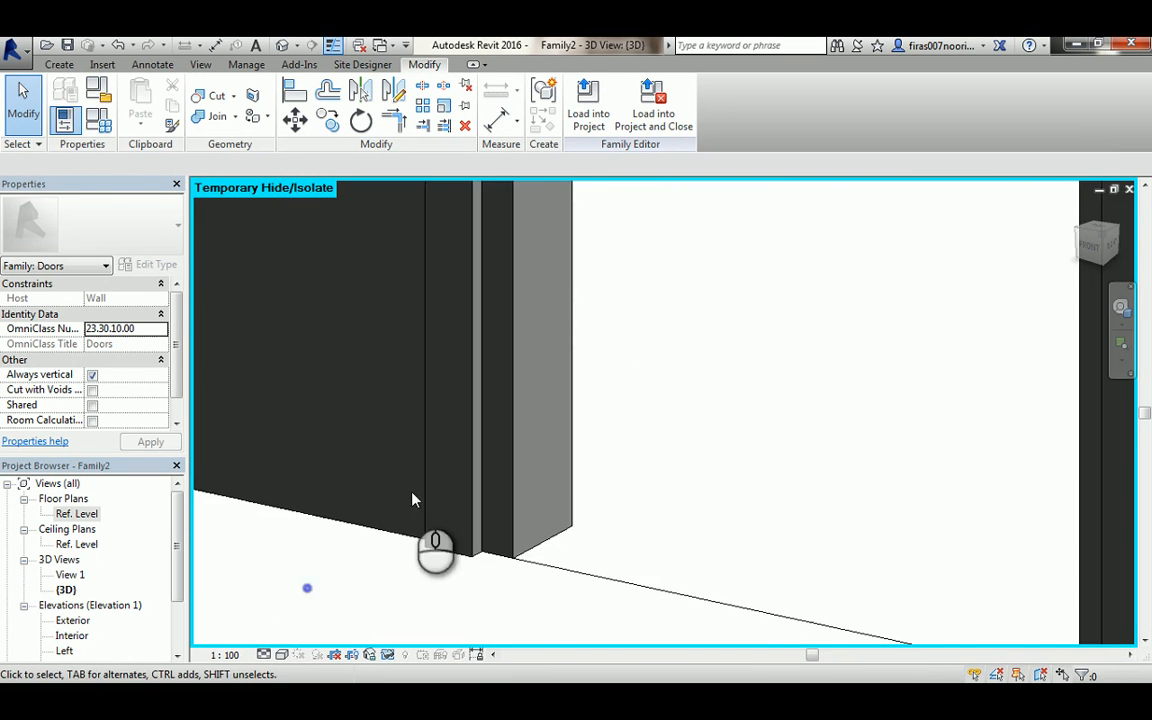
scroll(411, 496, "up", 5)
mouse_move(633, 291)
middle_mouse_down()
mouse_move(627, 544)
mouse_move(609, 540)
middle_mouse_up()
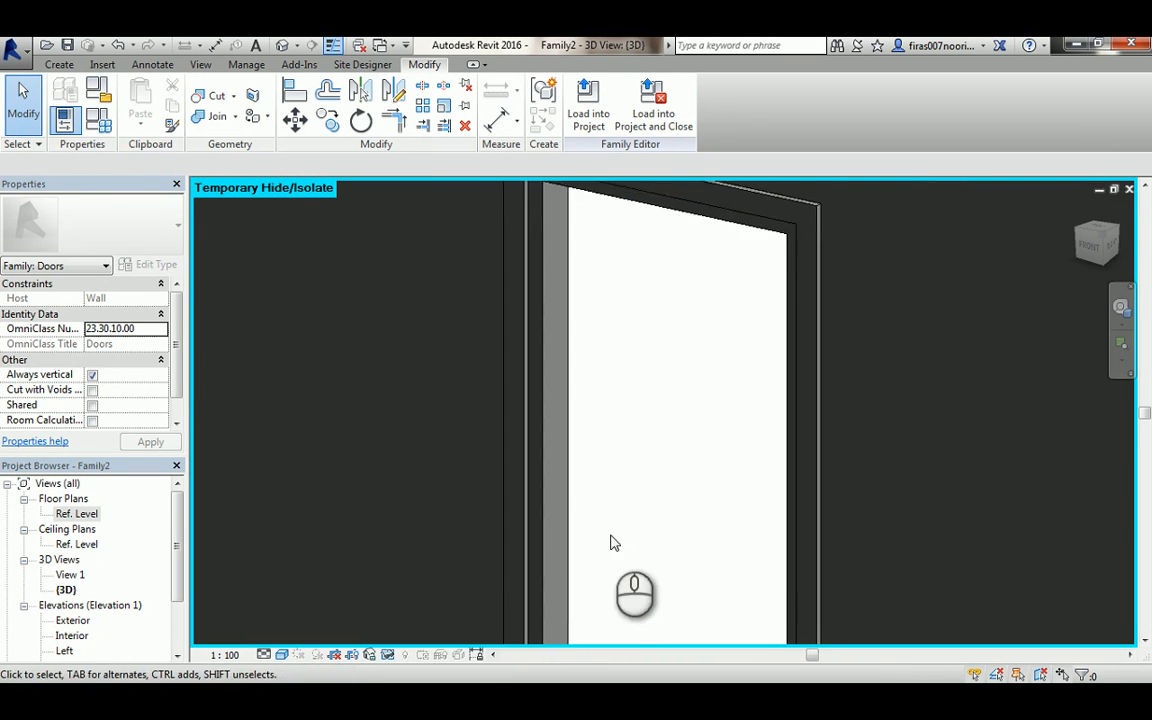
scroll(572, 238, "up", 4)
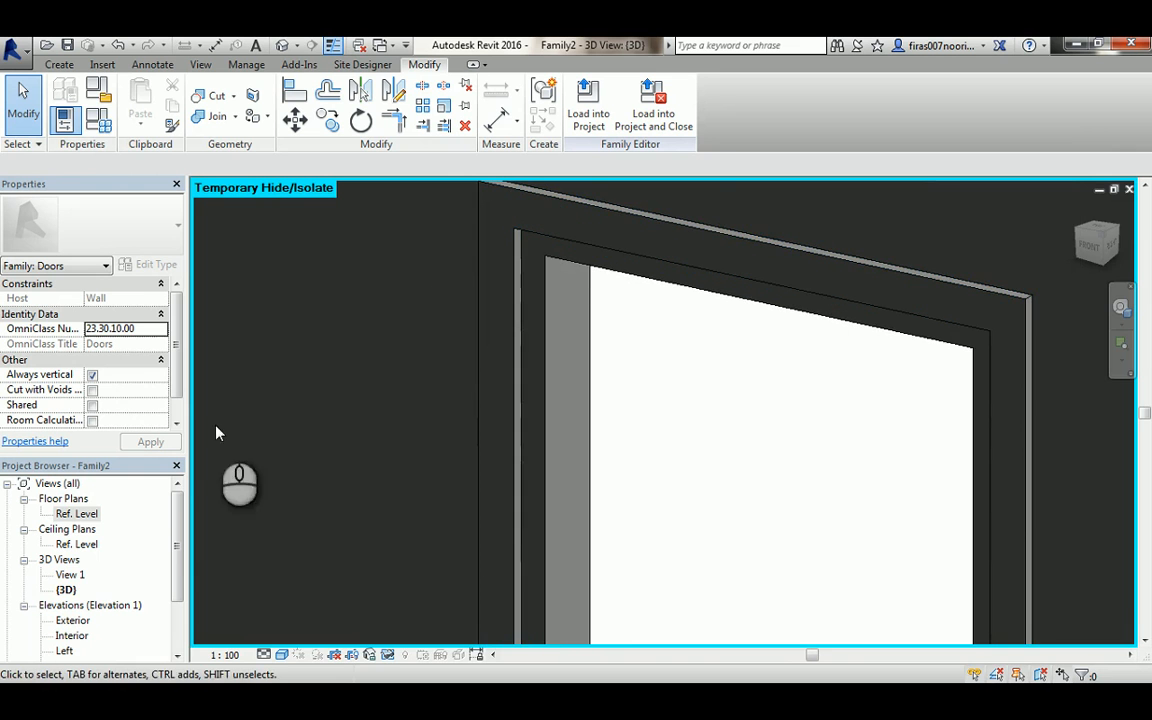
- In the Ref. Level plan, draw a horizontal reference plane across the opening between the exterior wall face and the centre plane
double_click(76, 513)
scroll(430, 398, "up", 5)
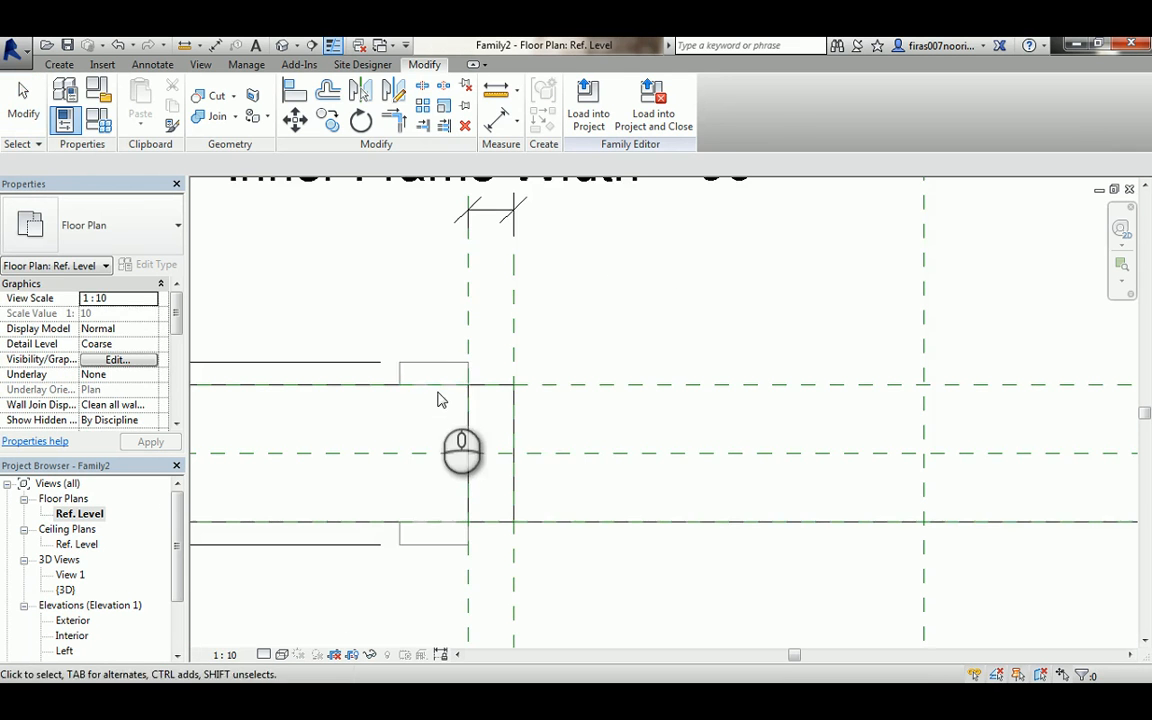
scroll(550, 422, "down", 3)
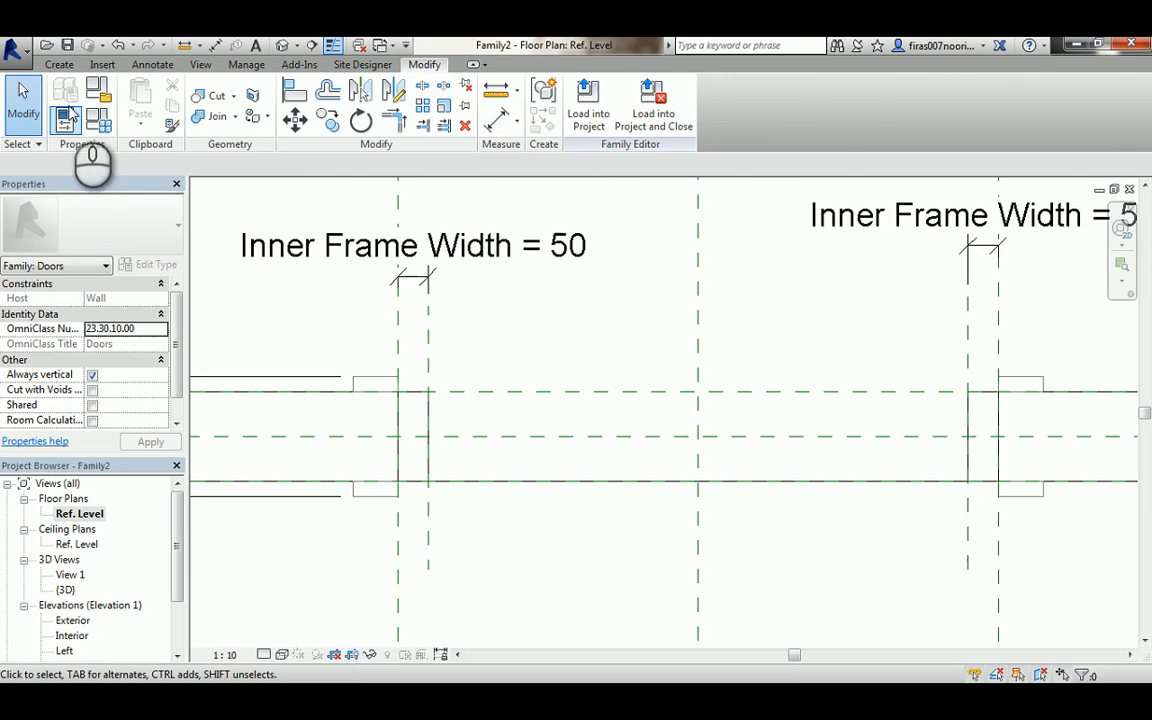
left_click(60, 65)
left_click(885, 105)
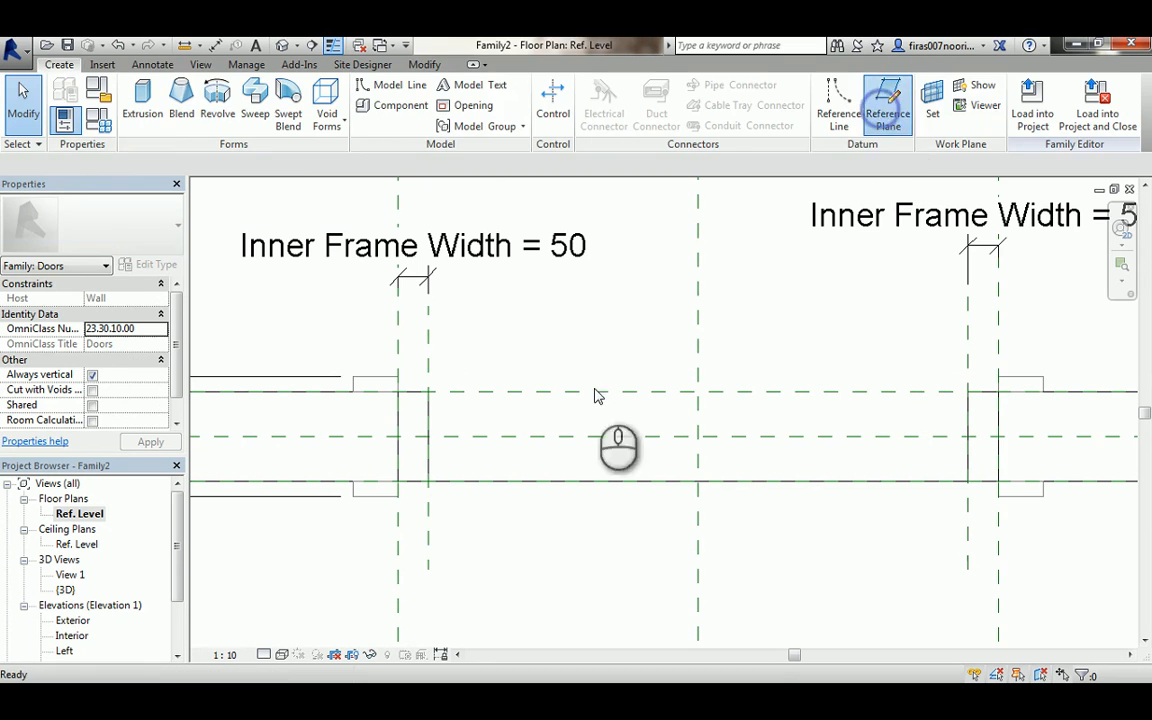
left_click(366, 420)
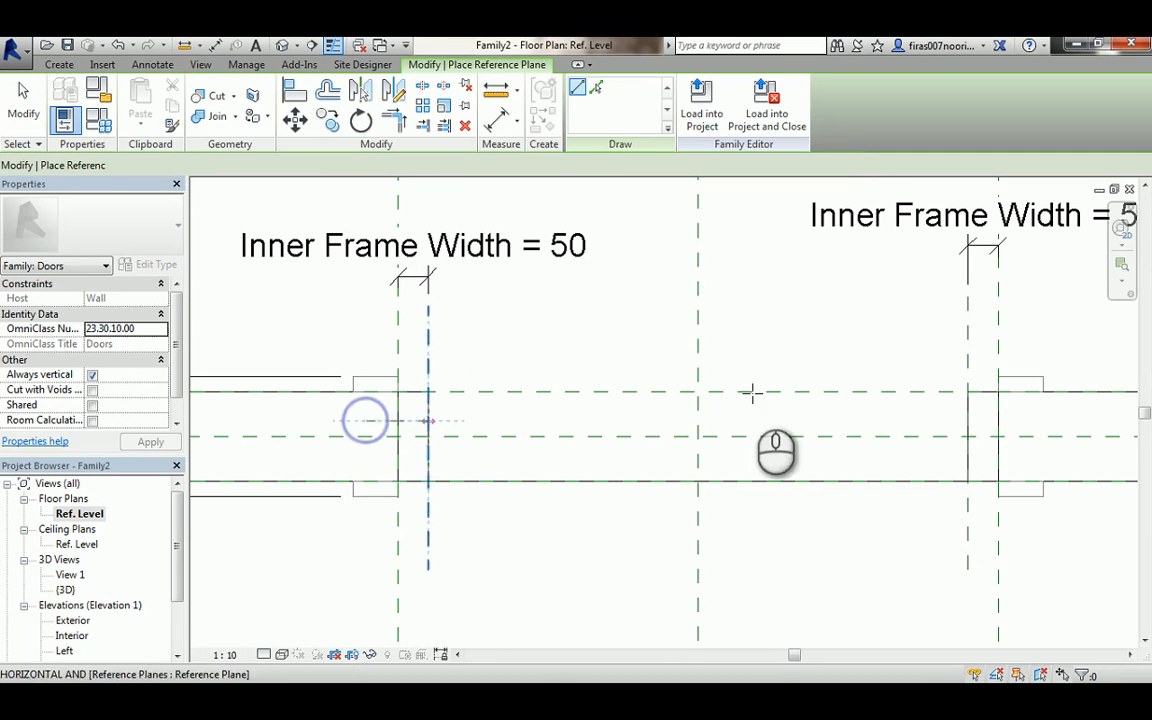
left_click(1041, 422)
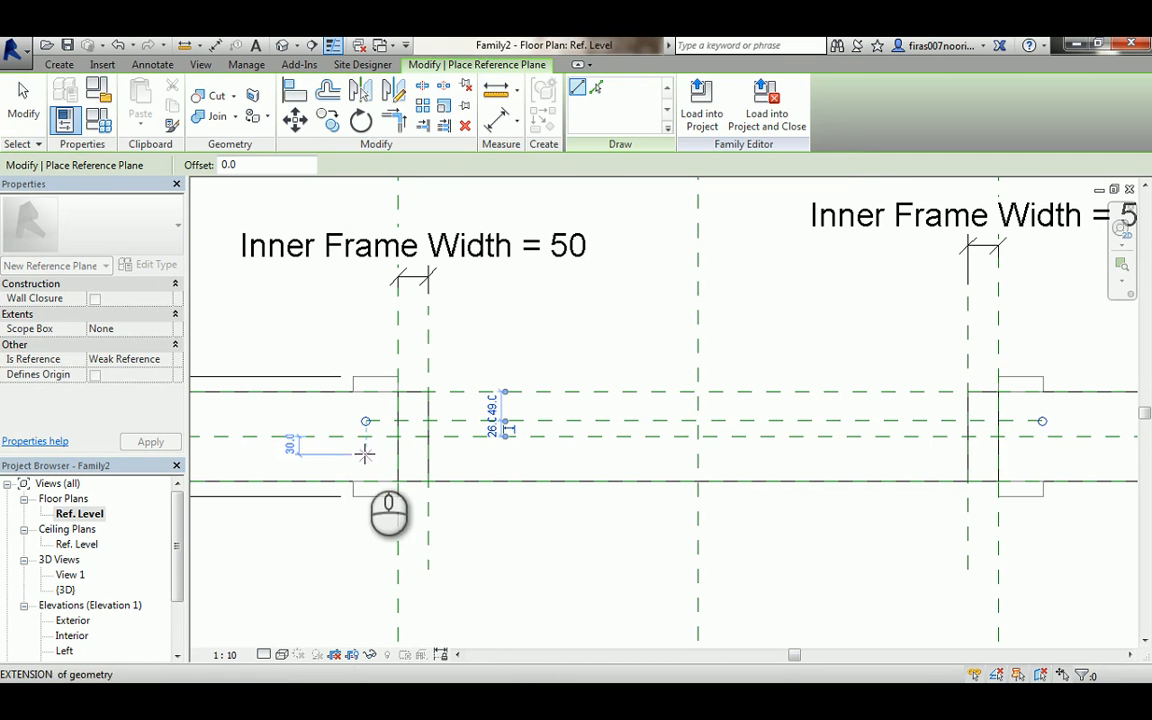
- Draw a second horizontal reference plane across the opening between the centre plane and the interior wall face
left_click(365, 455)
left_click(1040, 449)
scroll(1041, 455, "up", 3)
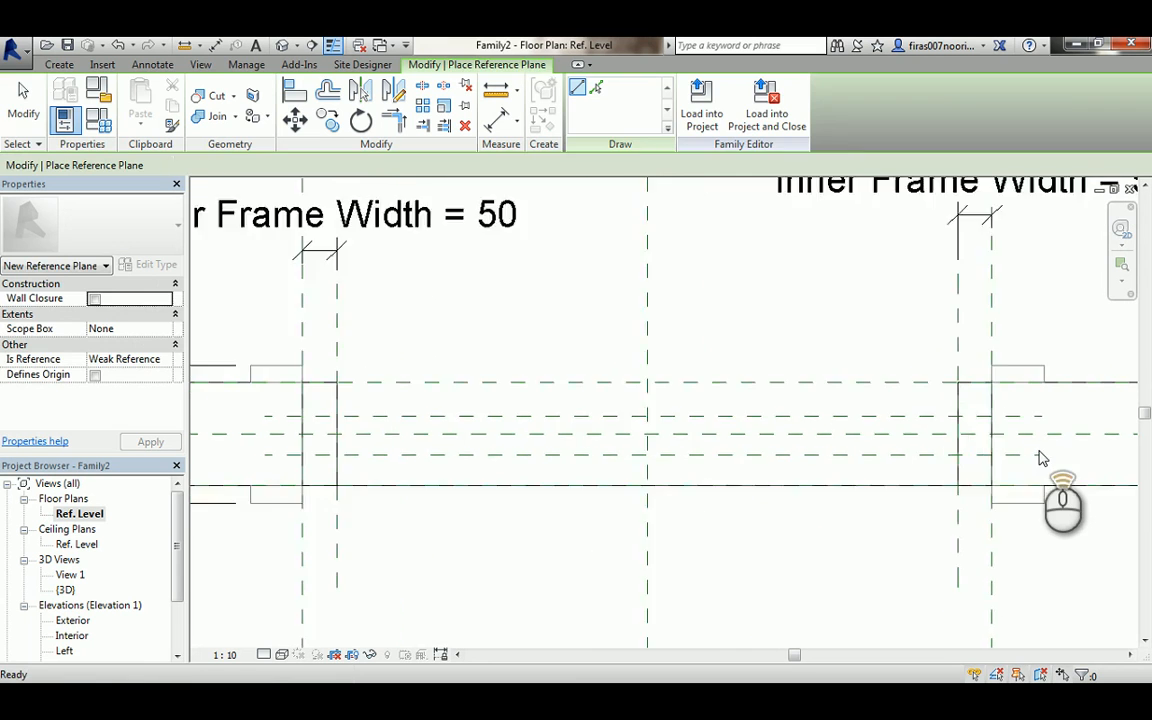
key("Escape")
key("Escape")
middle_click_drag(1041, 457, 928, 454)
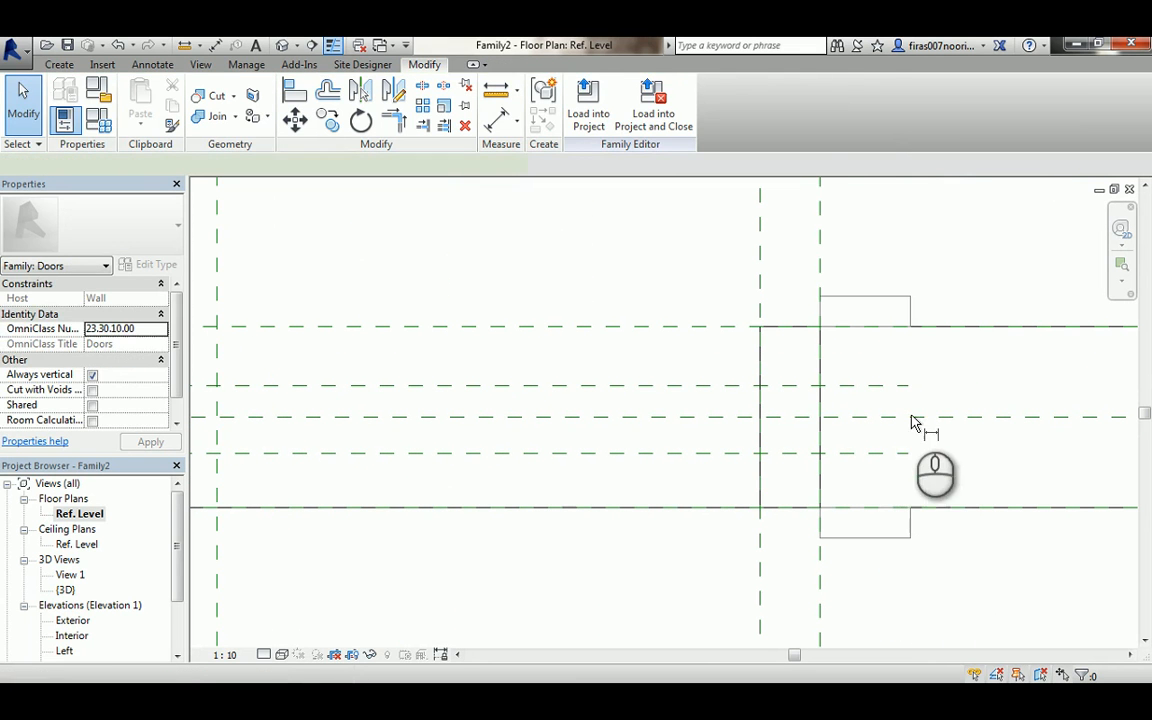
- Dimension from the centre plane to each of the two new horizontal reference planes in the plan
key("d")
key("i")
left_click(900, 384)
left_click(923, 418)
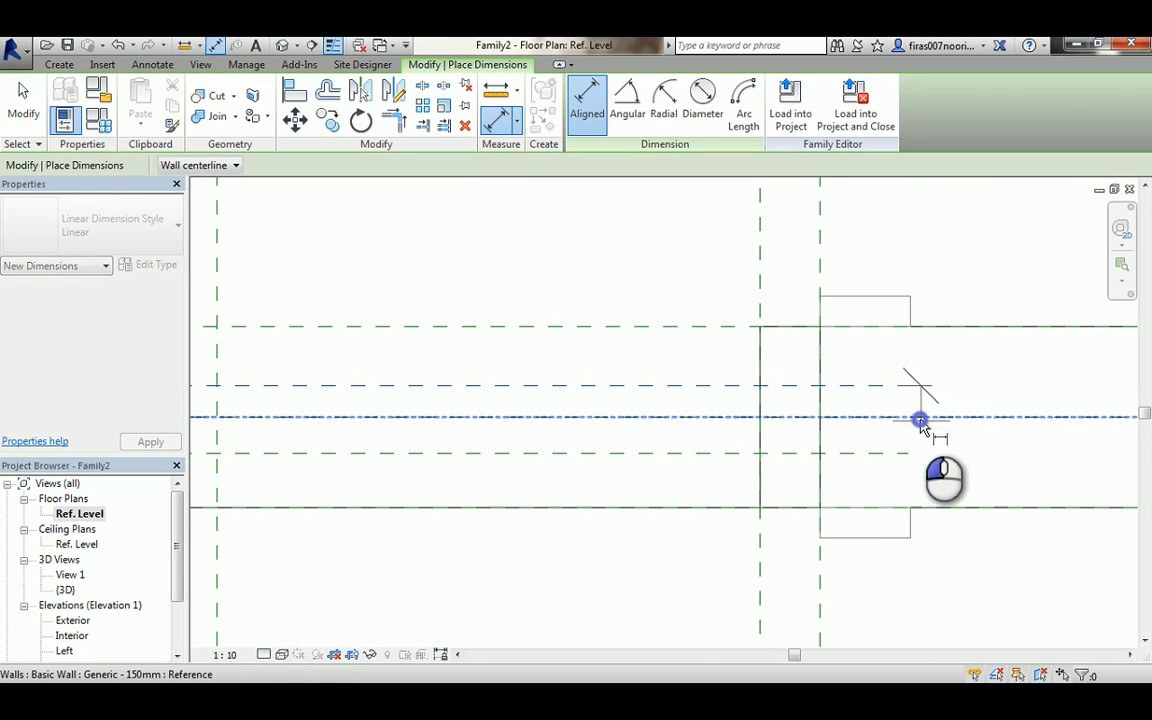
left_click(992, 405)
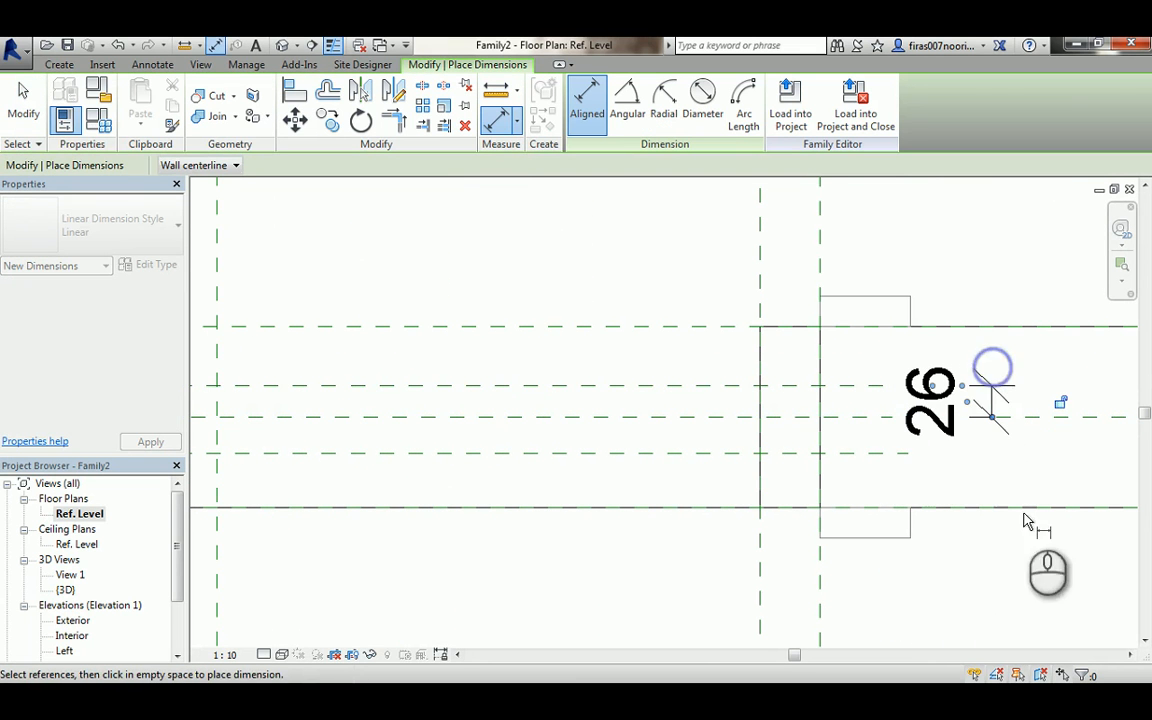
left_click(718, 454)
left_click(722, 416)
scroll(689, 435, "down", 2)
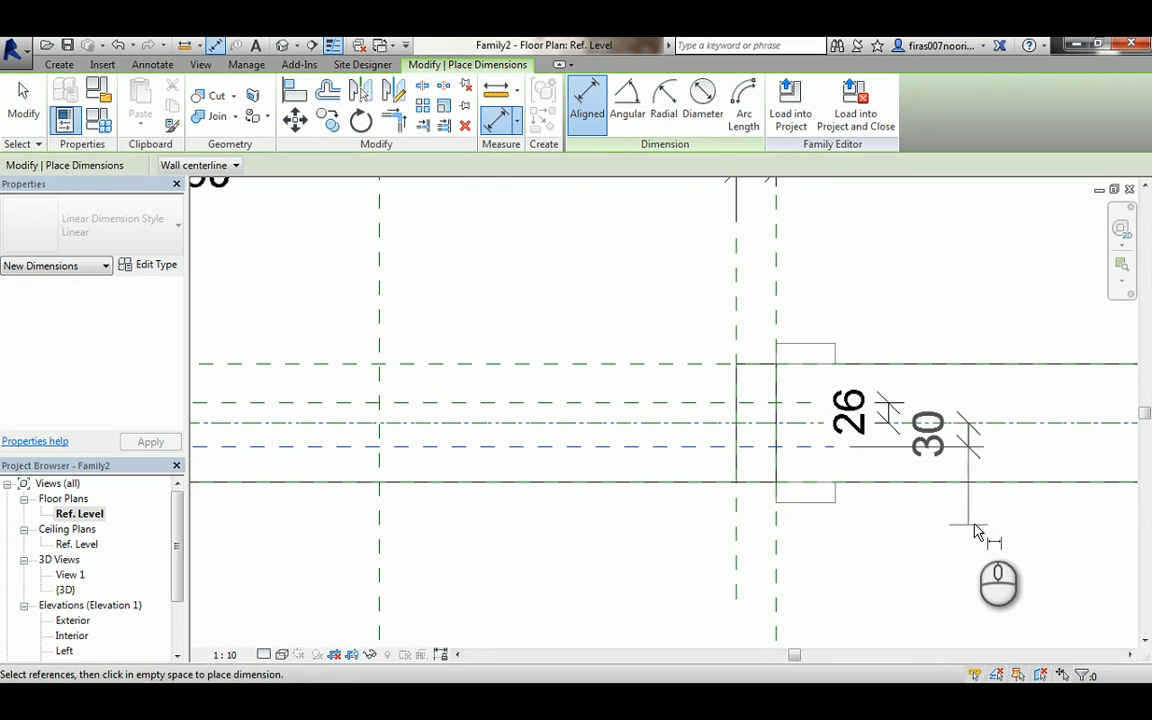
left_click(960, 500)
- Label both new dimensions with a new type parameter named half
key("Escape")
left_click(876, 405)
left_click(868, 412, "ctrl")
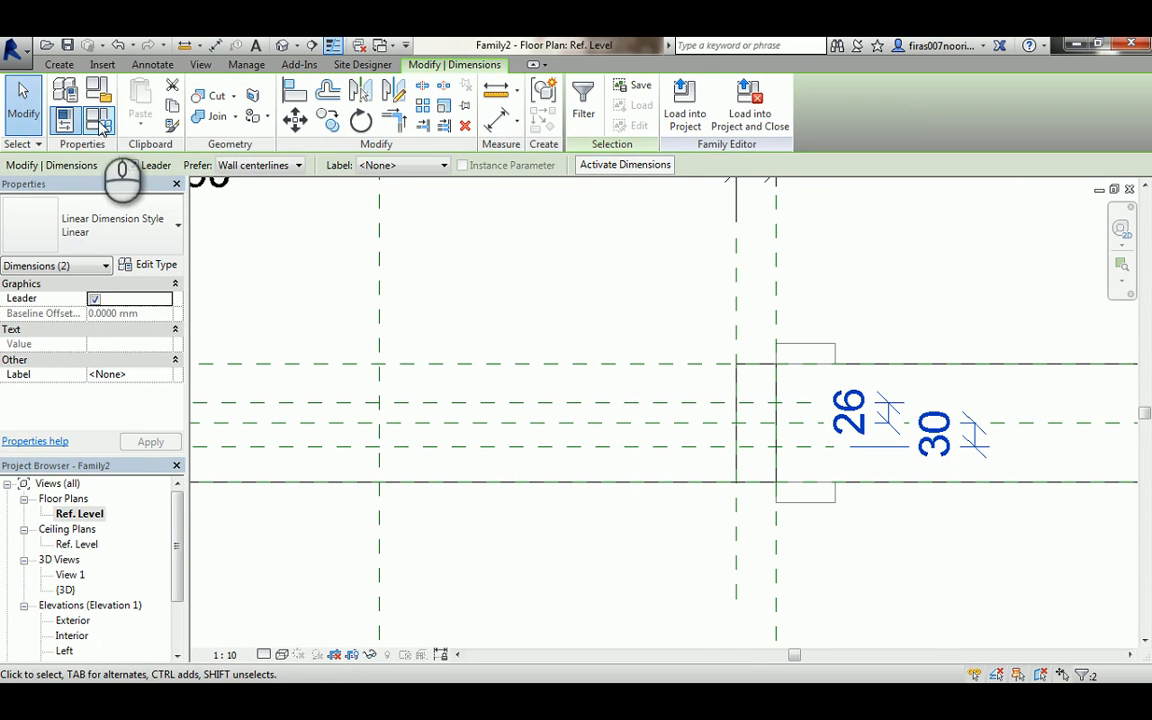
left_click(375, 166)
left_click(400, 195)
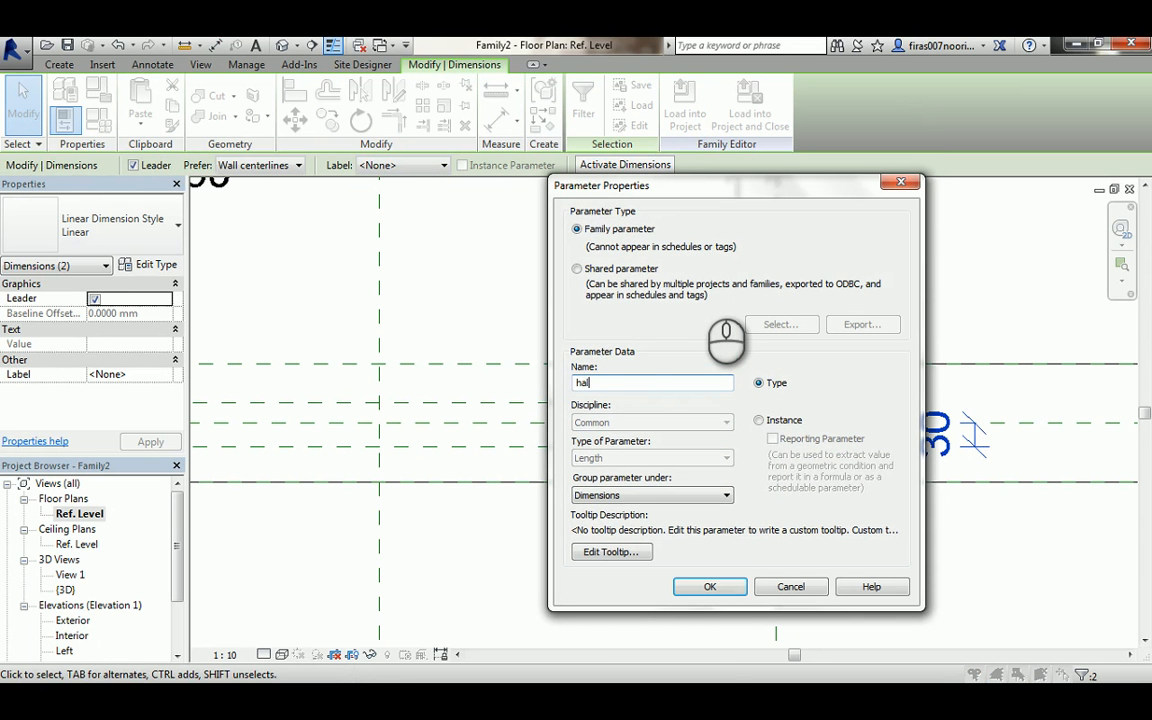
left_click(706, 588)
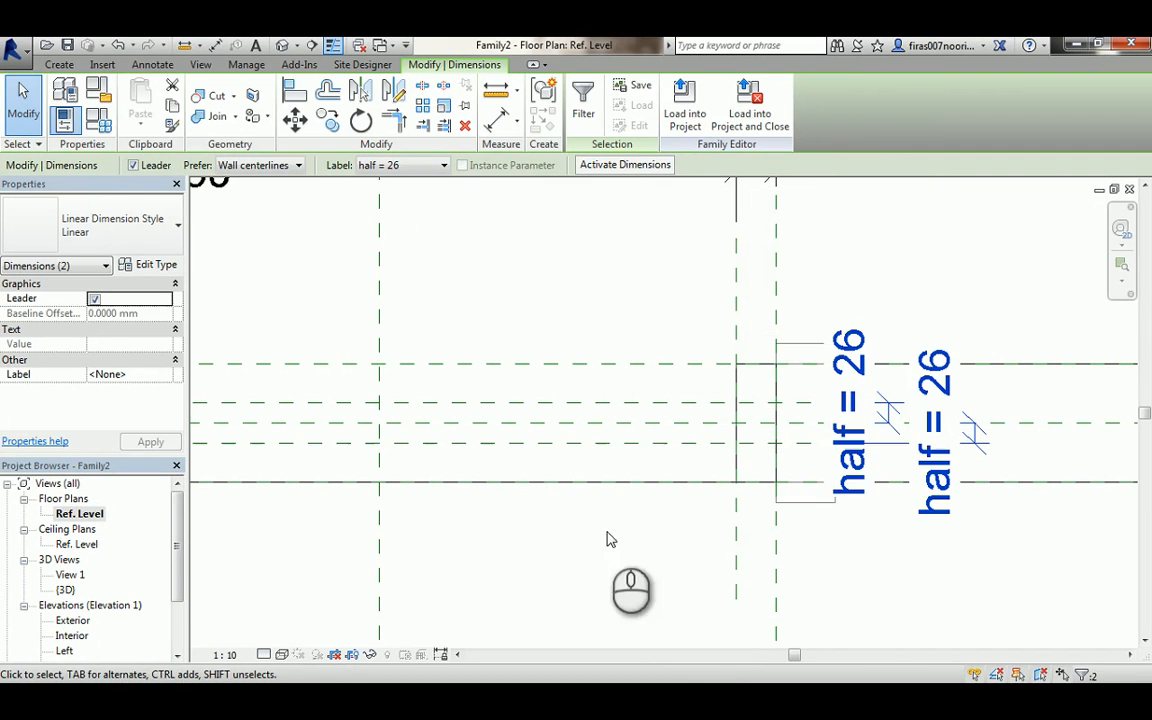
- In Family Types, add a Leaf Thick length parameter with formula half * 2 and set half to 25
left_click(101, 121)
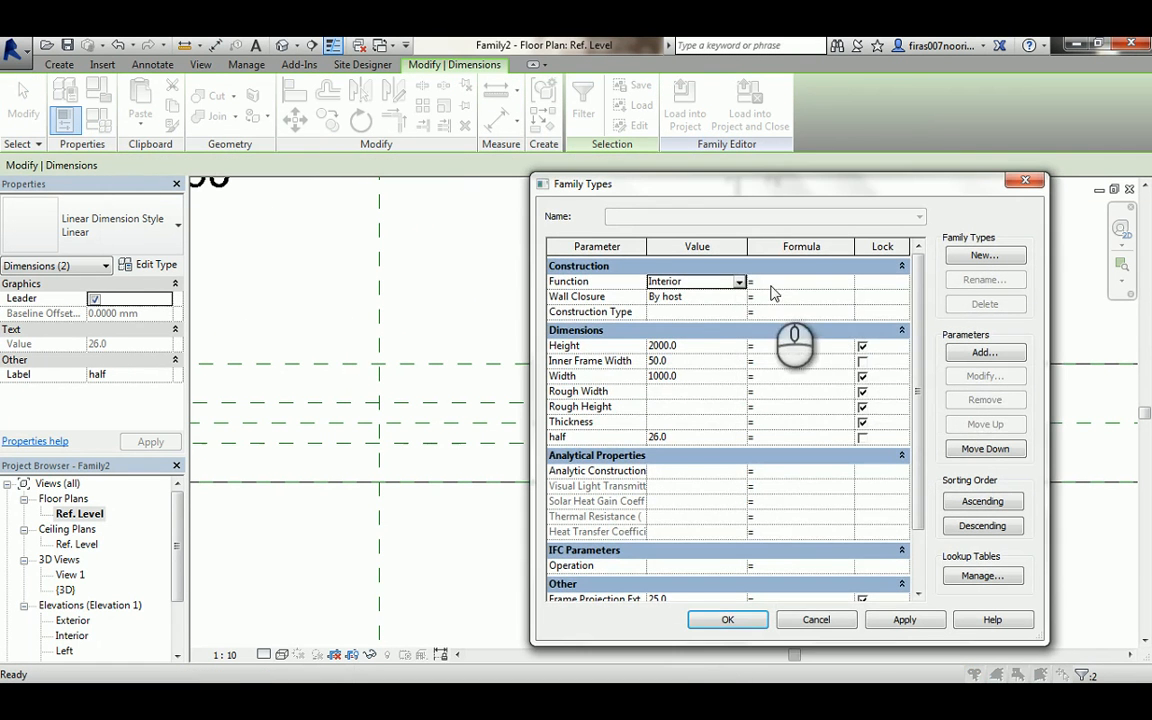
left_click(980, 354)
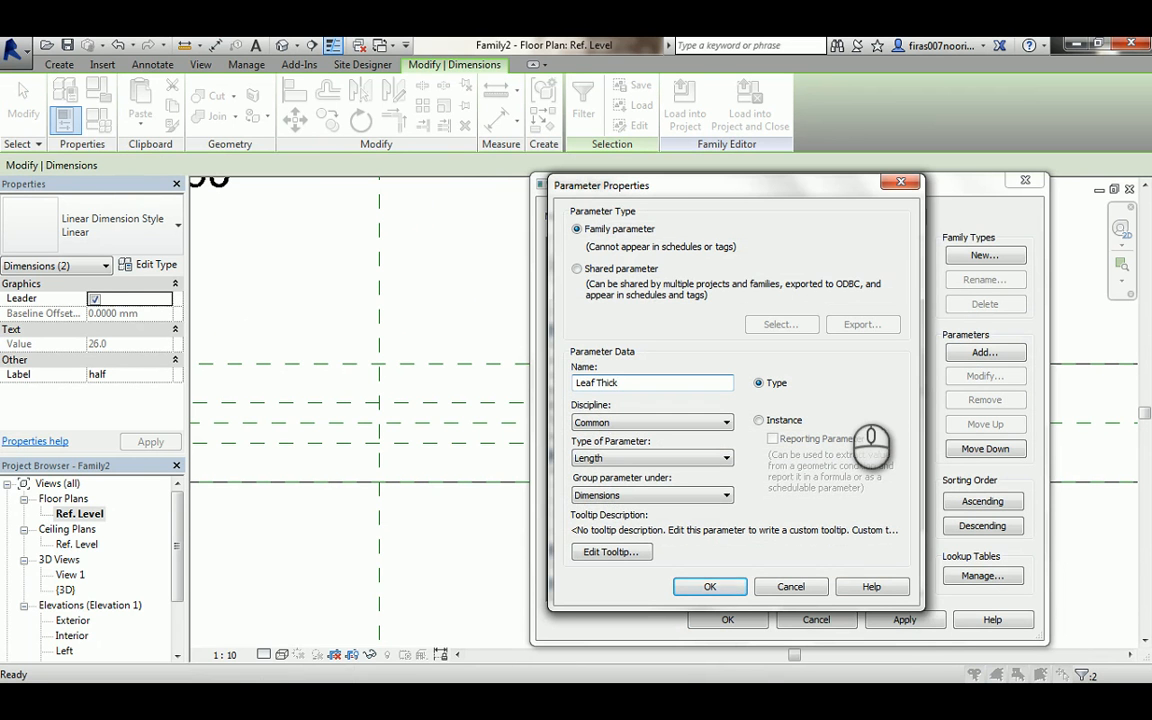
left_click(710, 588)
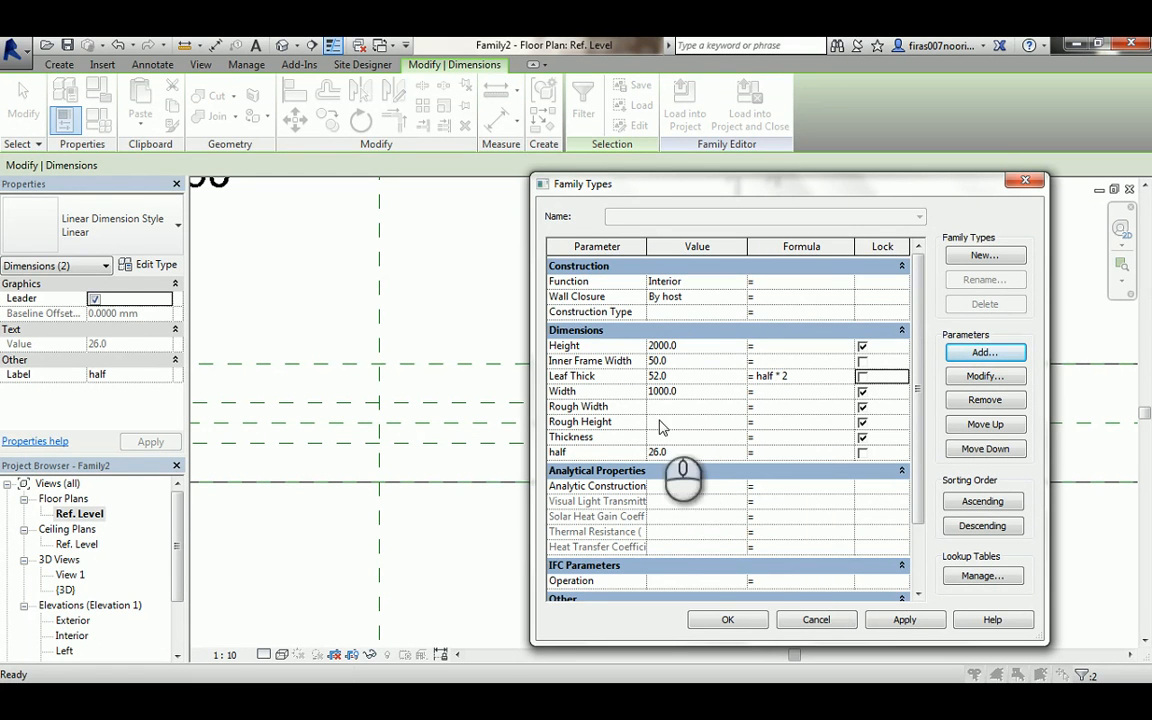
left_click(685, 453)
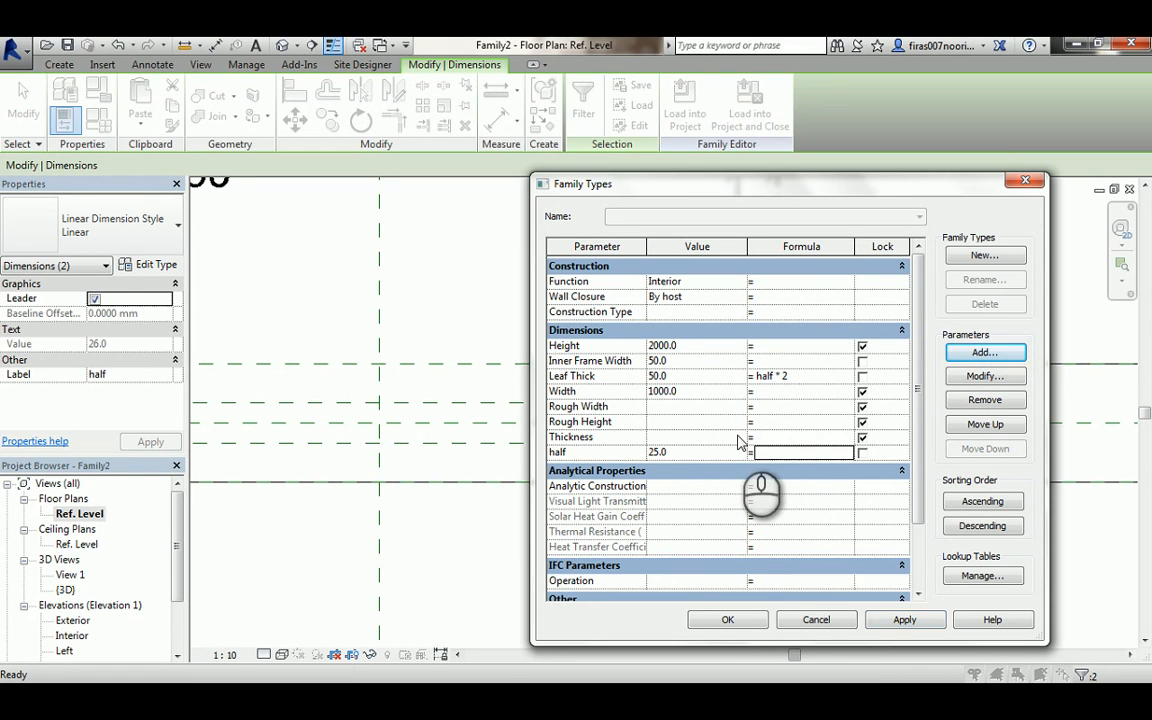
left_click(705, 618)
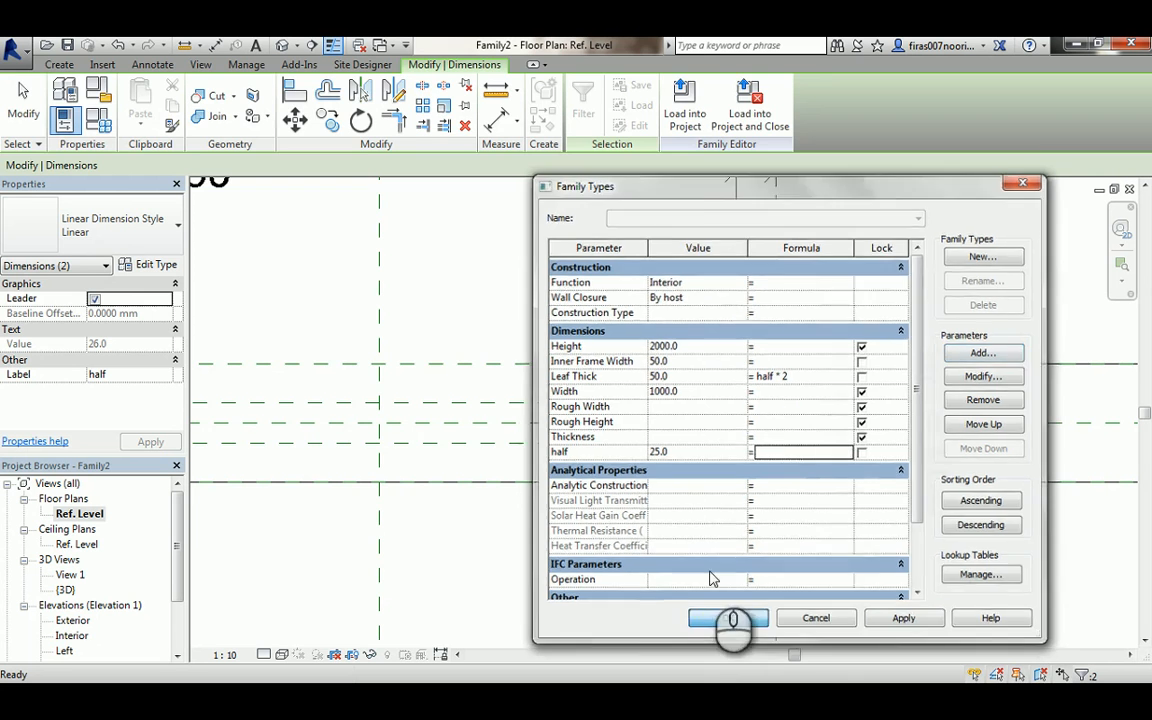
- Start an extrusion and pick the two horizontal and two inner frame reference planes as sketch lines, locking each
left_click(738, 442)
middle_click_drag(738, 442, 661, 399)
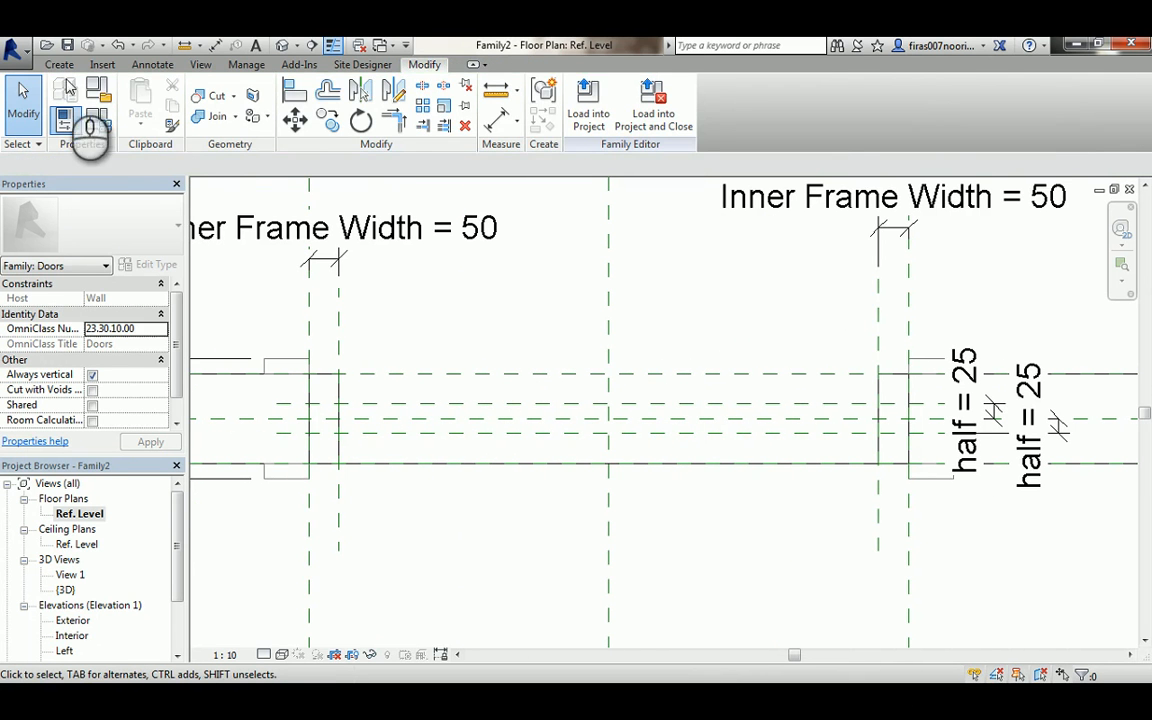
left_click(59, 64)
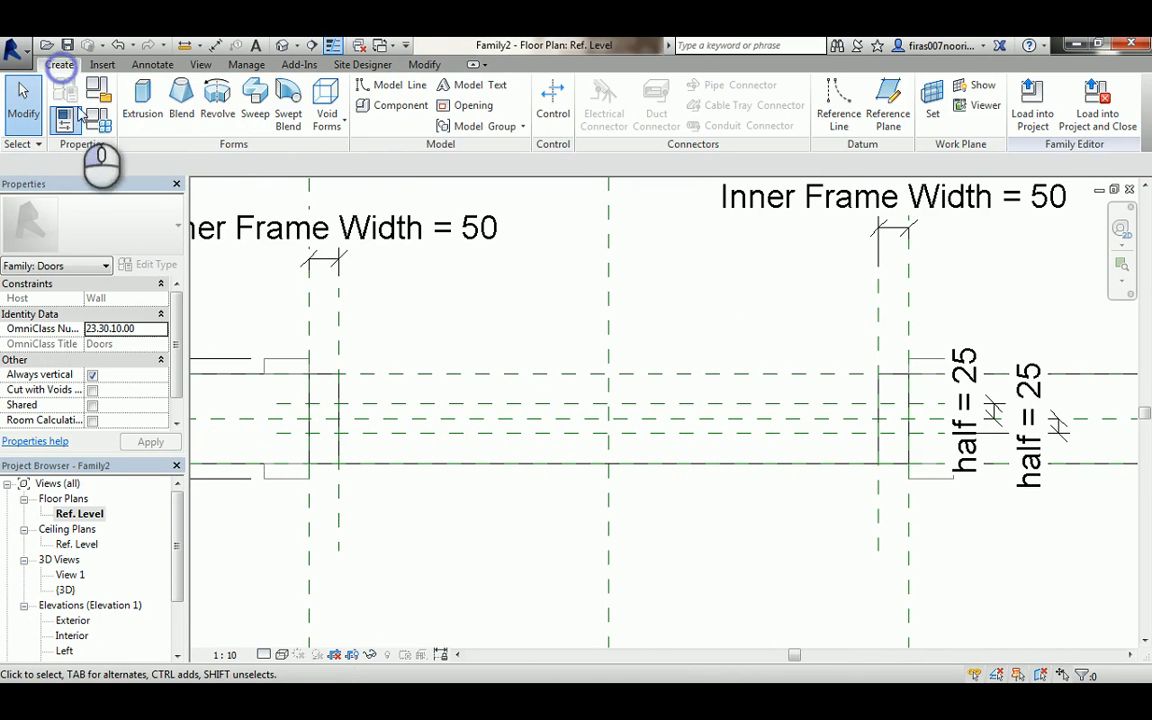
left_click(140, 118)
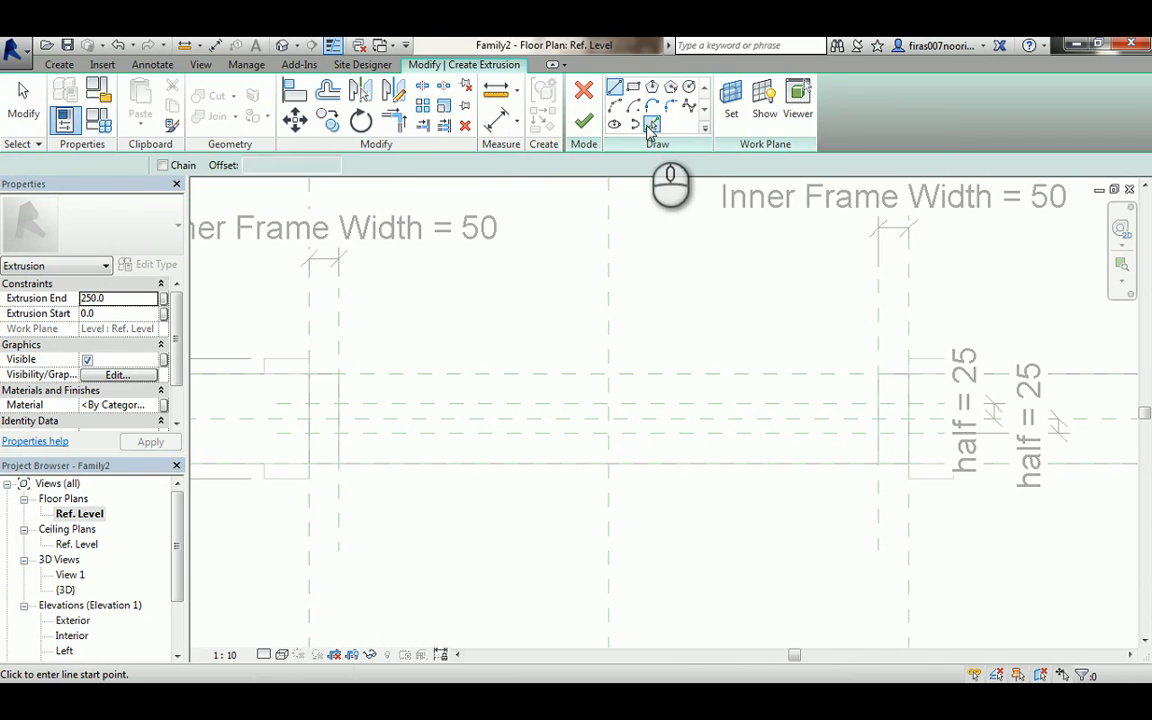
left_click(651, 124)
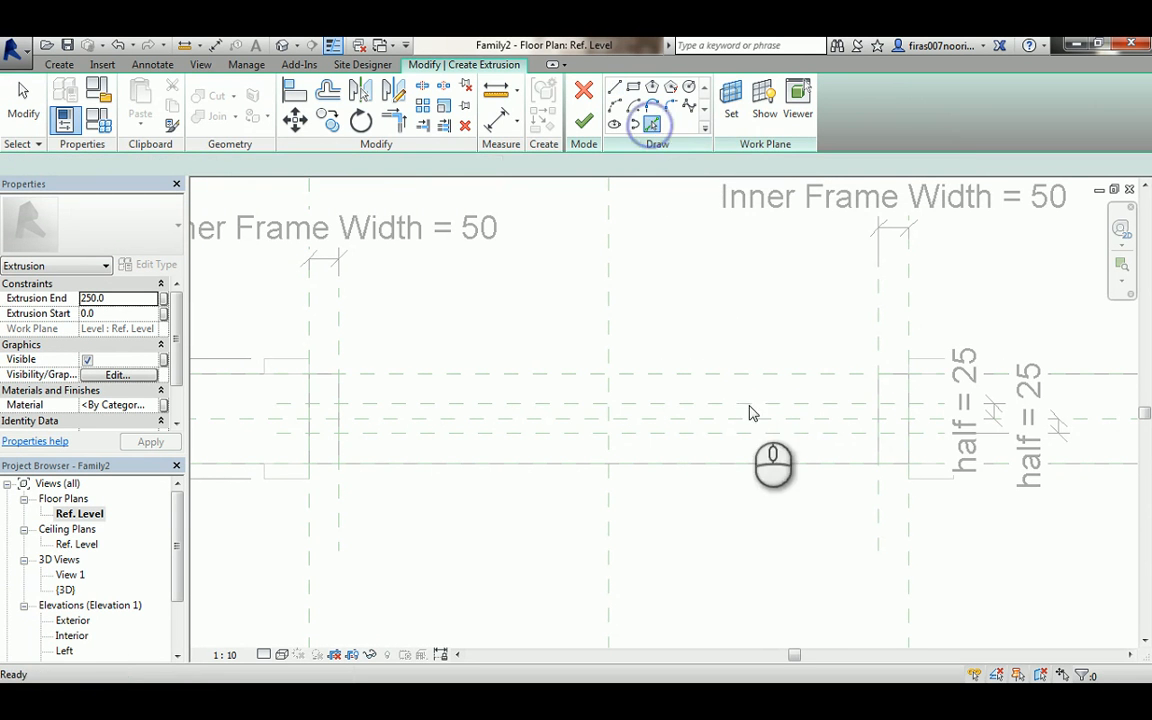
left_click(694, 404)
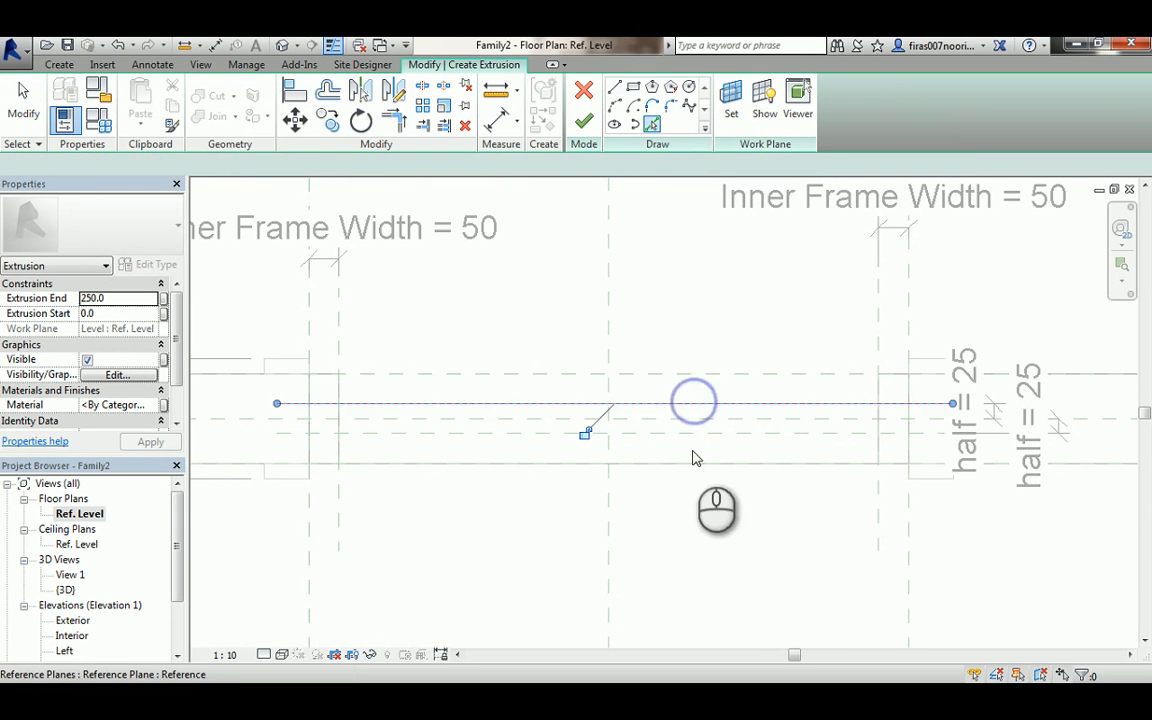
left_click(612, 434)
left_click(584, 463)
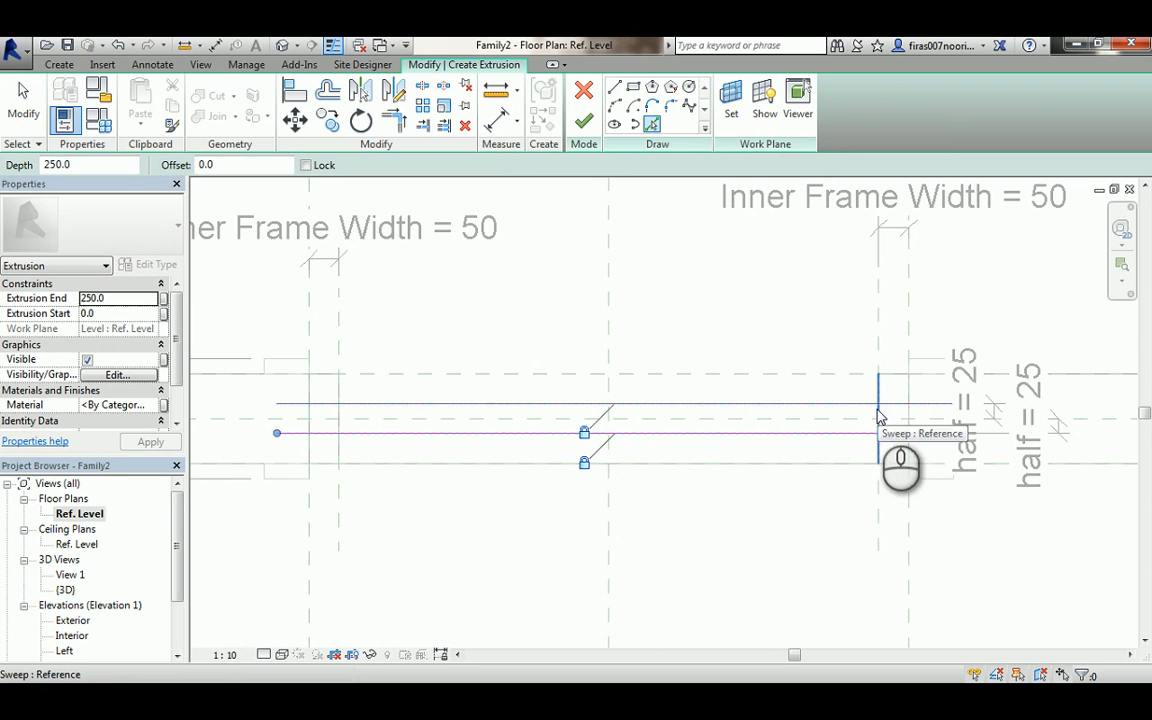
left_click(878, 352)
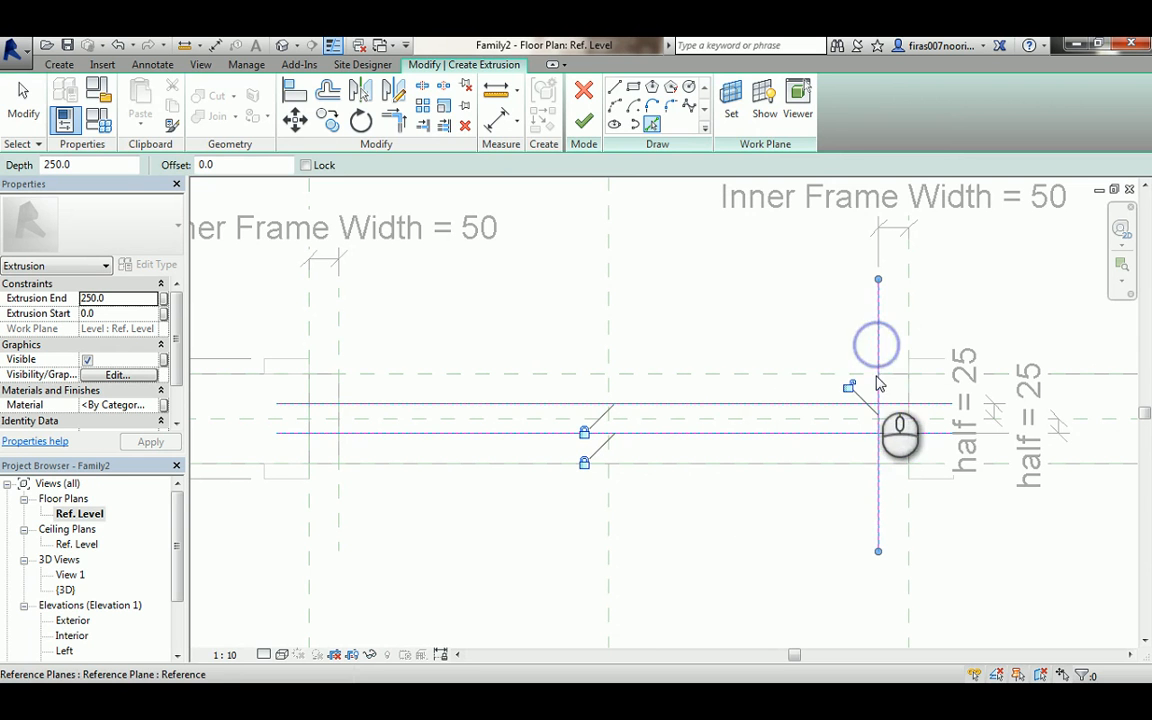
left_click(849, 387)
left_click(338, 335)
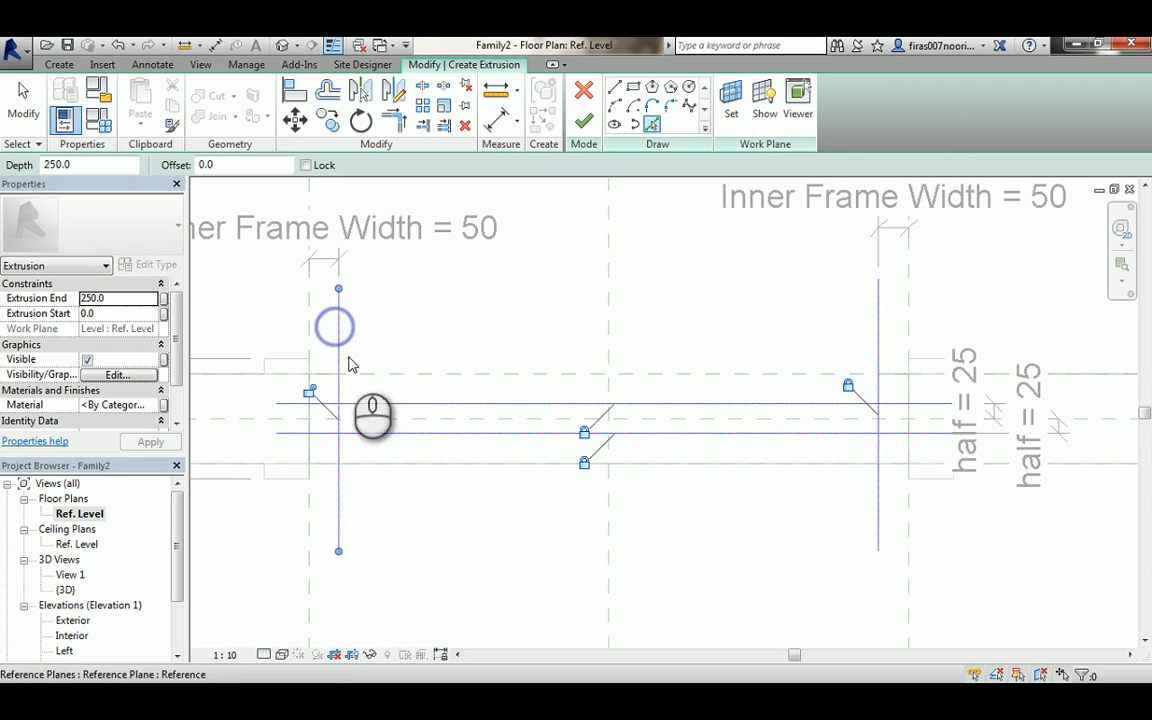
left_click(308, 390)
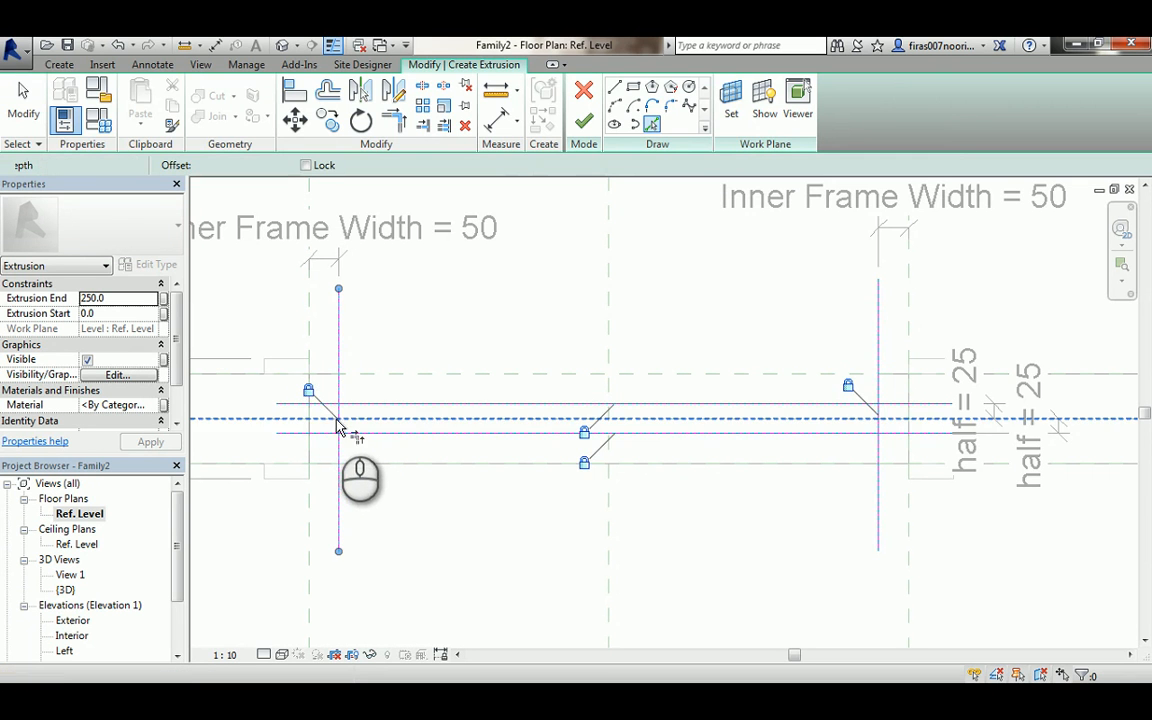
- Trim the sketch lines' corners into a closed rectangle and finish the extrusion
key("Escape")
key("t")
key("r")
left_click(338, 410)
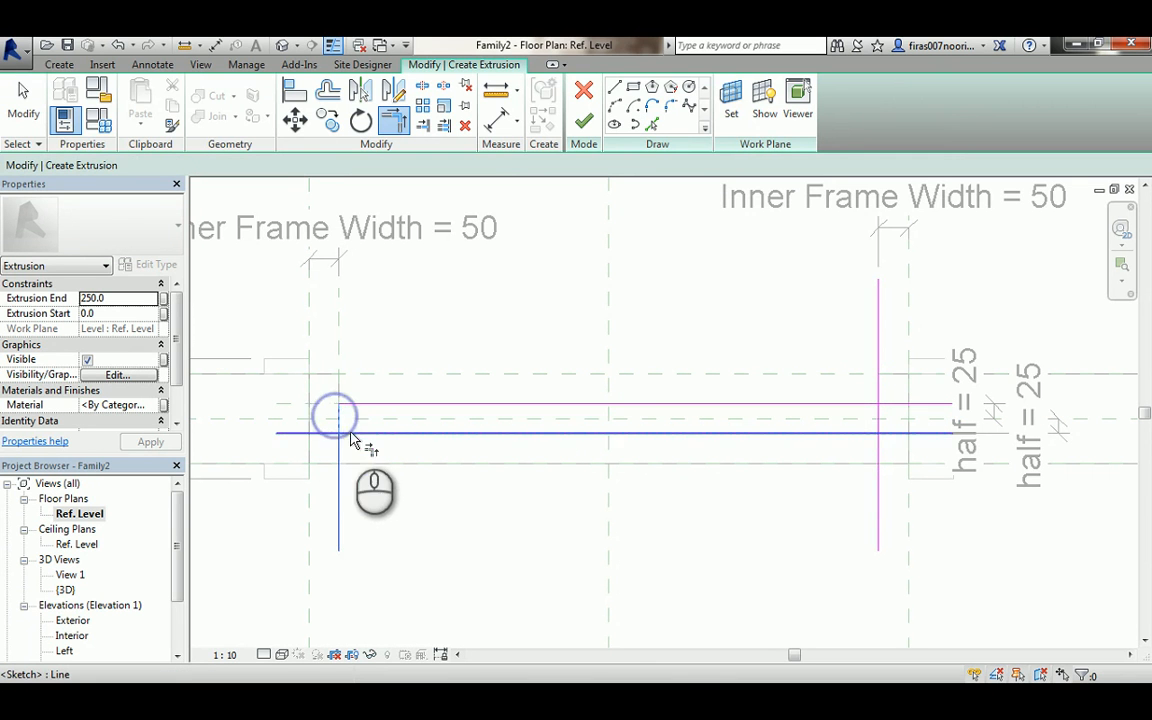
left_click(350, 433)
left_click(858, 433)
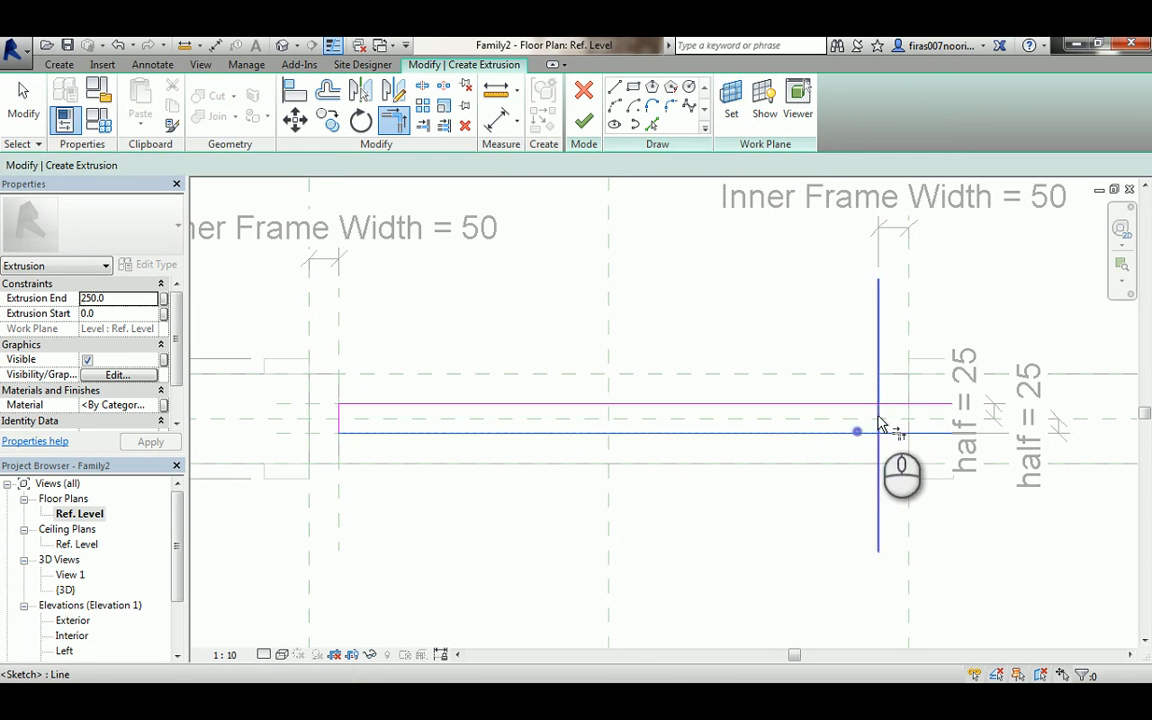
left_click(878, 418)
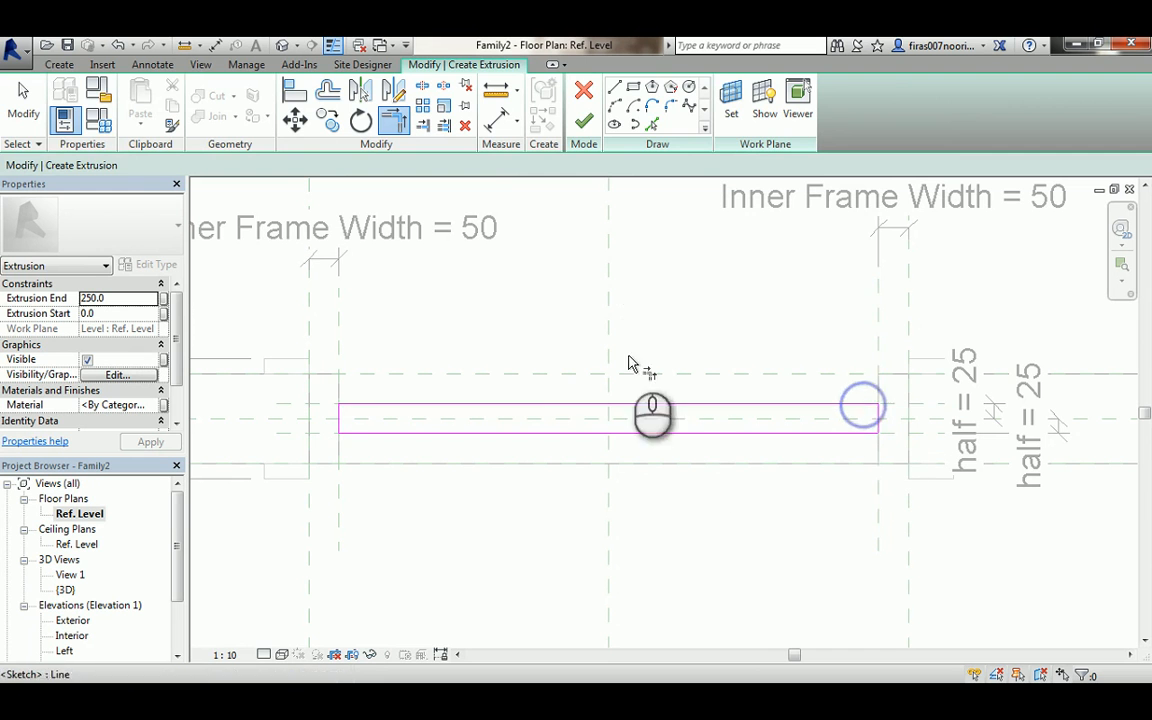
left_click(584, 121)
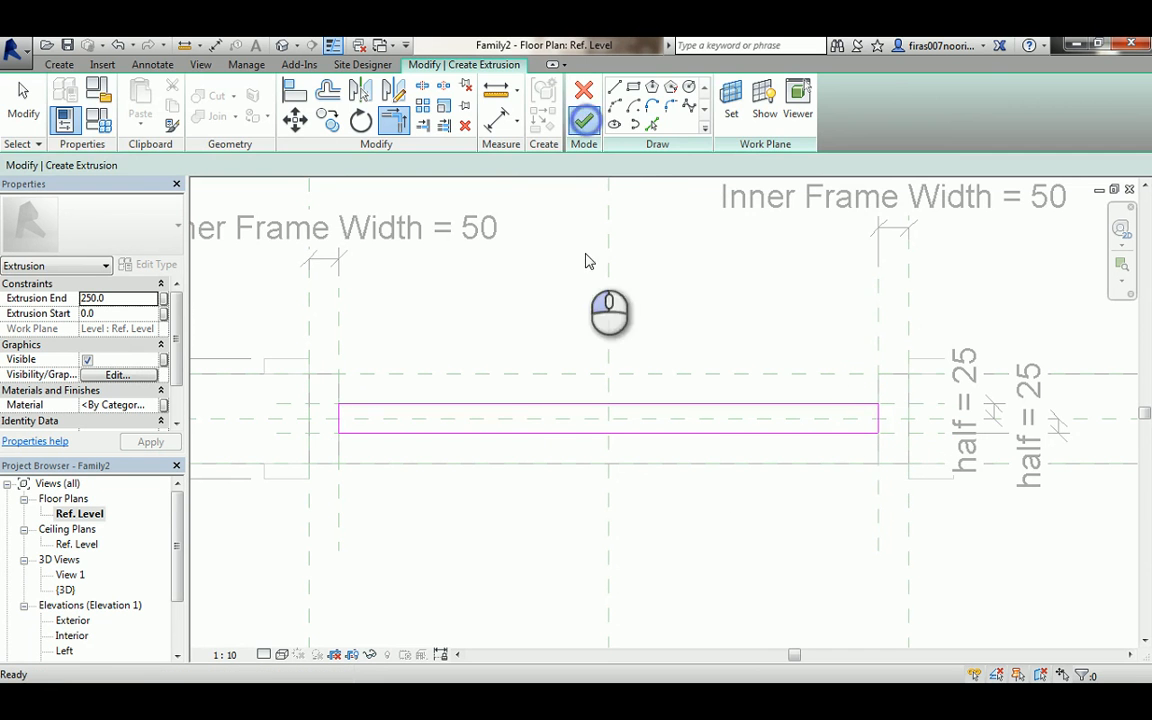
- In the Exterior elevation, draw a horizontal reference plane just below the door head
left_click(82, 621)
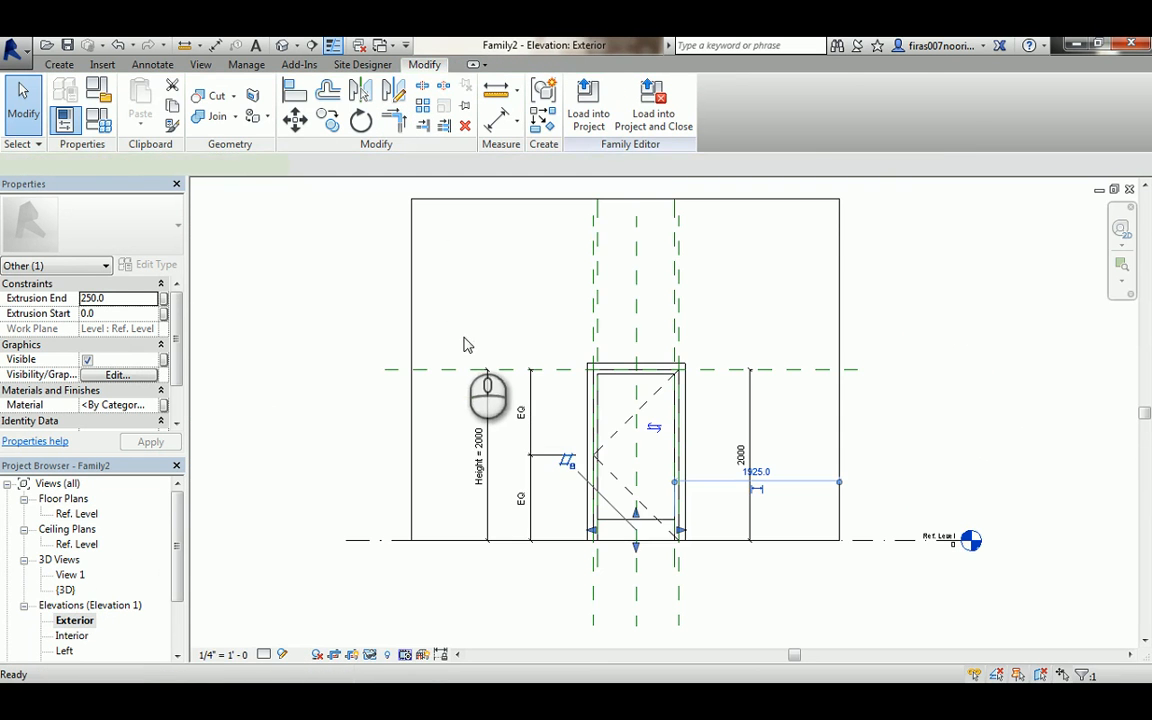
left_click(52, 65)
left_click(800, 100)
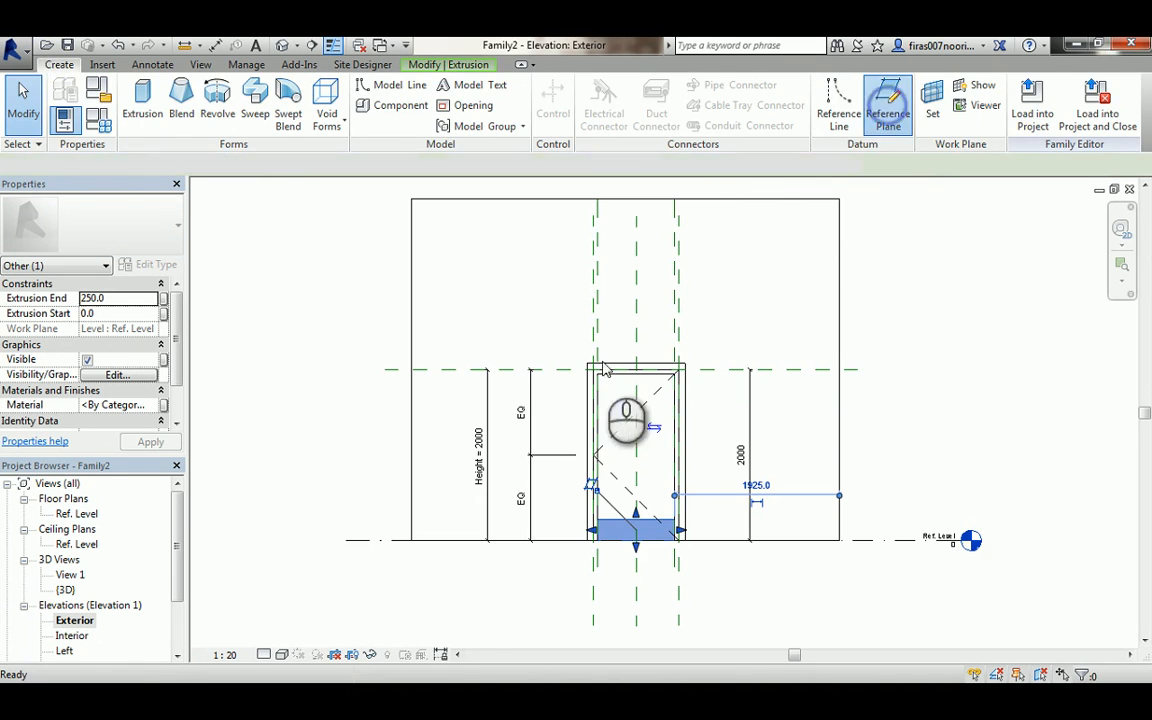
scroll(577, 390, "up", 3)
left_click(549, 378)
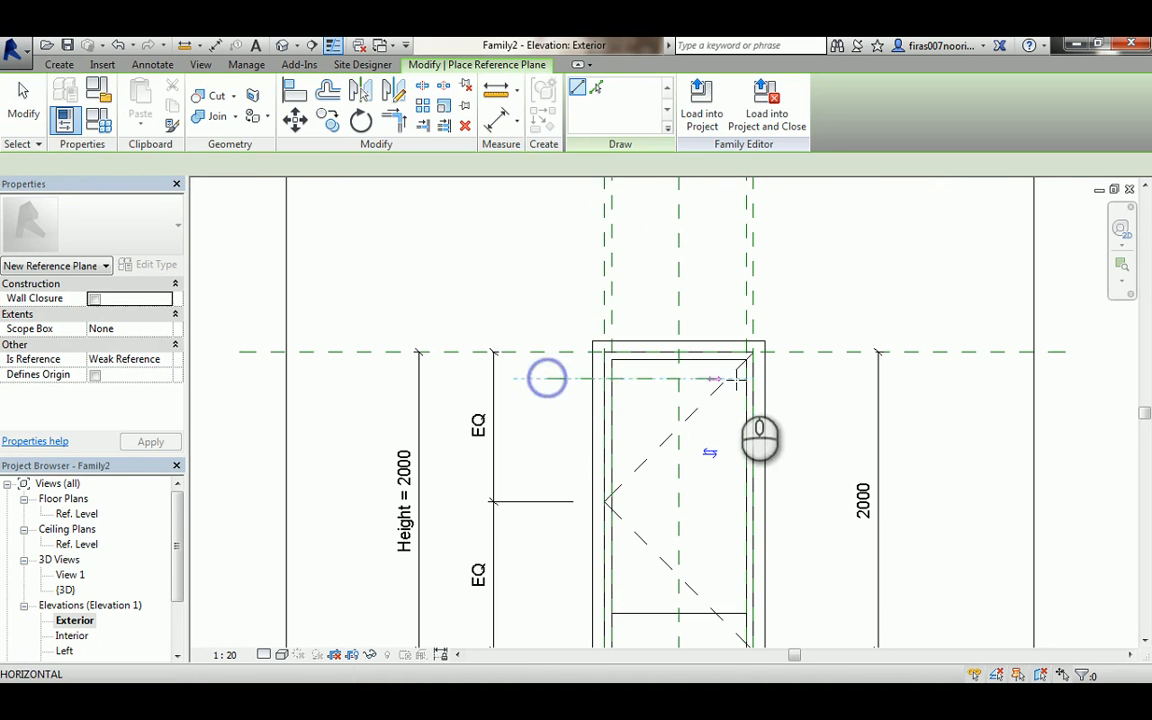
left_click(801, 375)
key("Escape")
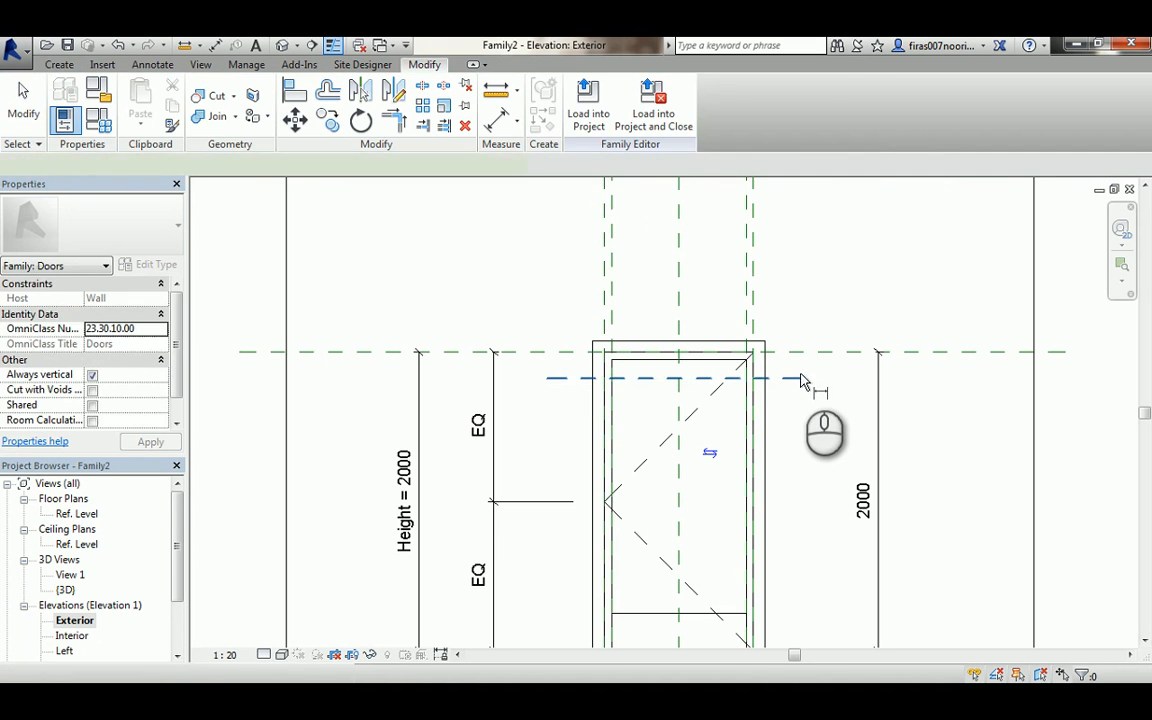
- Dimension the new plane to the door head plane and label it Inner Frame Width
key("d")
key("i")
left_click(800, 377)
left_click(800, 352)
left_click(805, 320)
scroll(813, 334, "up", 2)
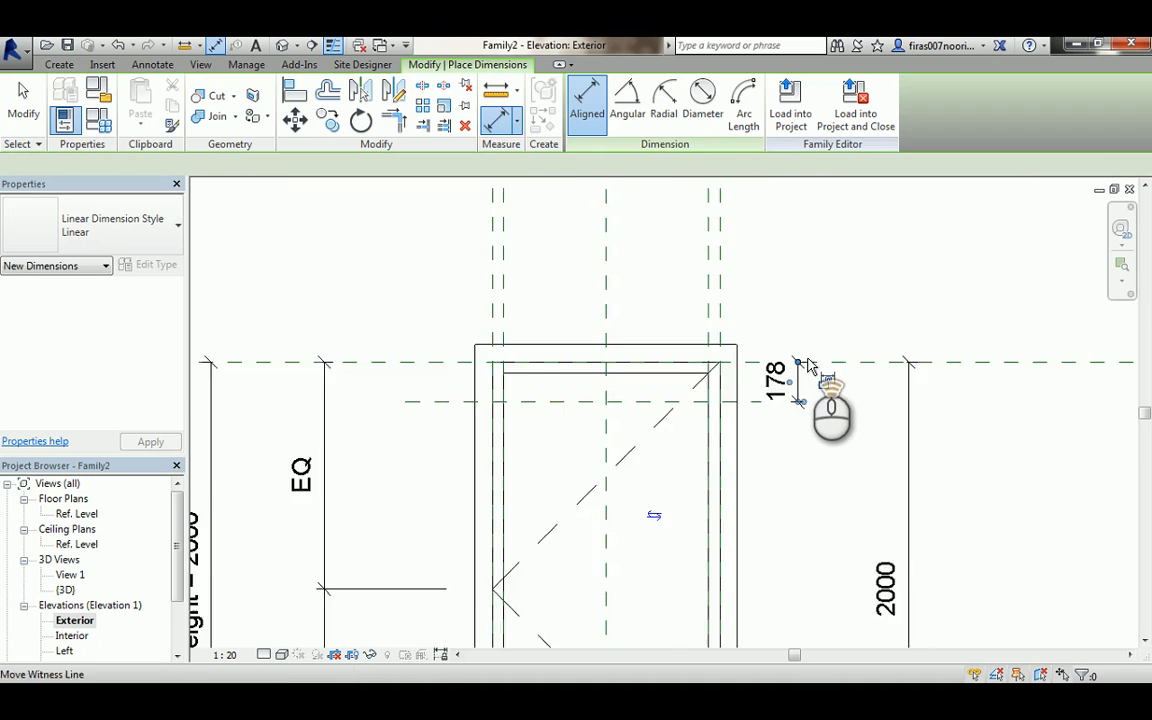
scroll(805, 375, "up", 1)
key("Escape")
left_click(795, 395)
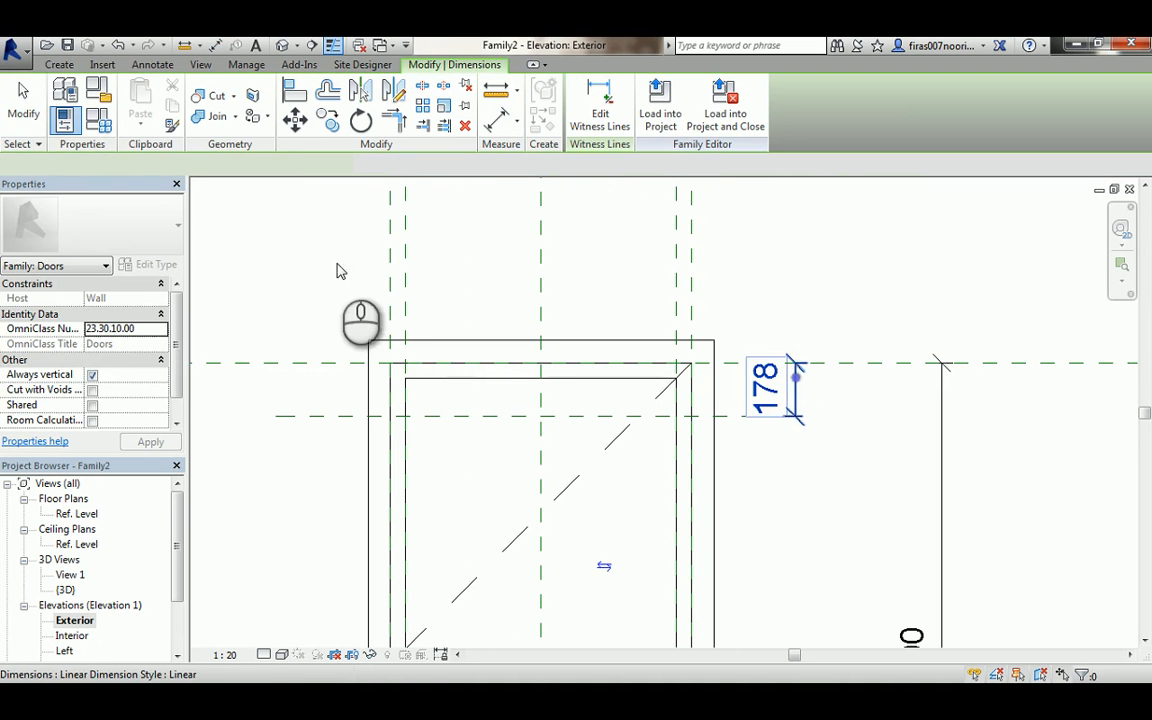
left_click(417, 167)
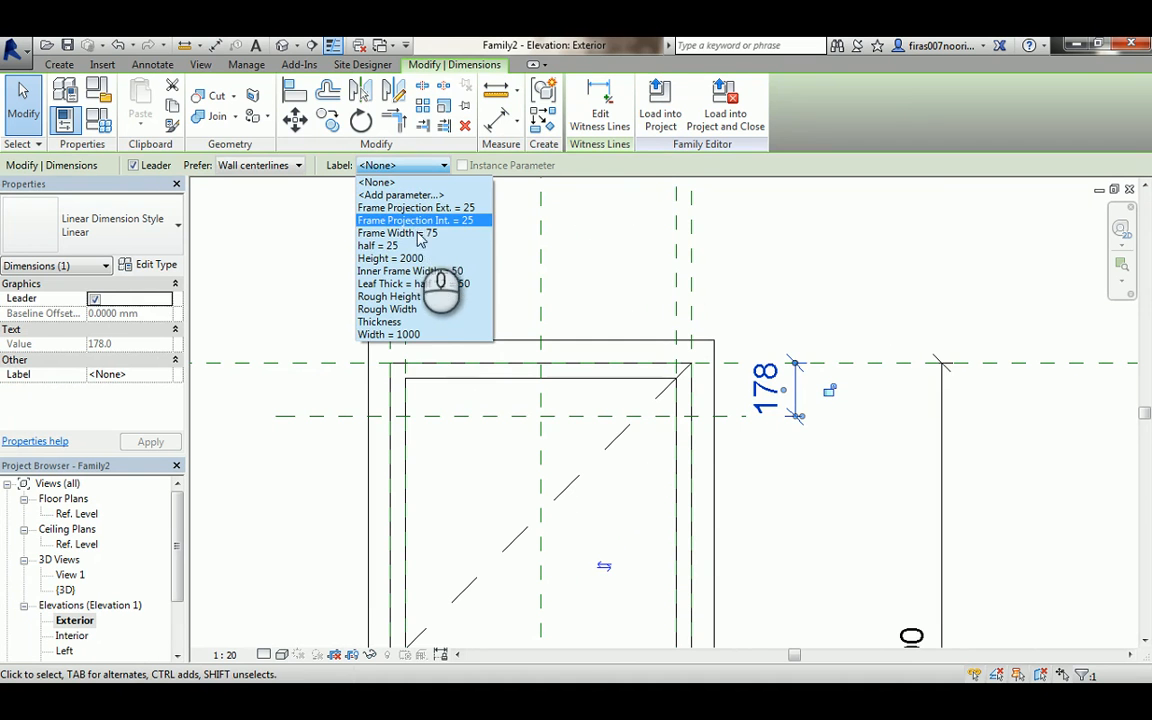
left_click(408, 272)
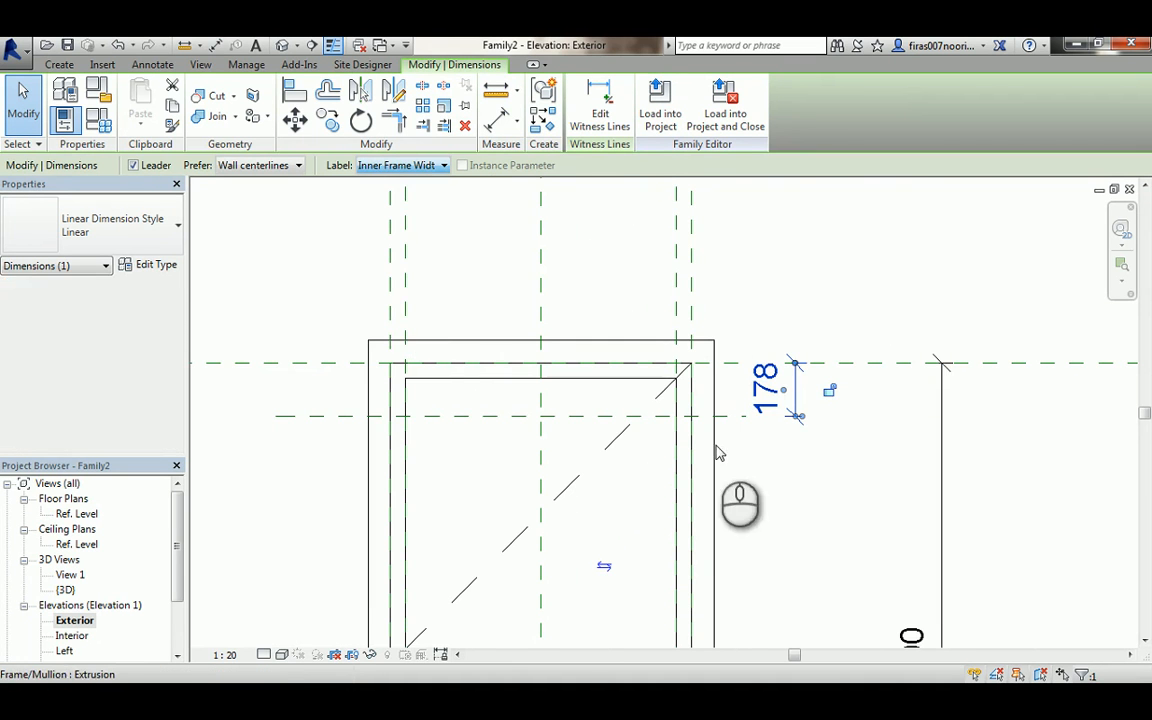
- Stretch the door leaf extrusion's top edge up to the inner frame's head reference plane
scroll(815, 398, "down", 3)
left_click(716, 507)
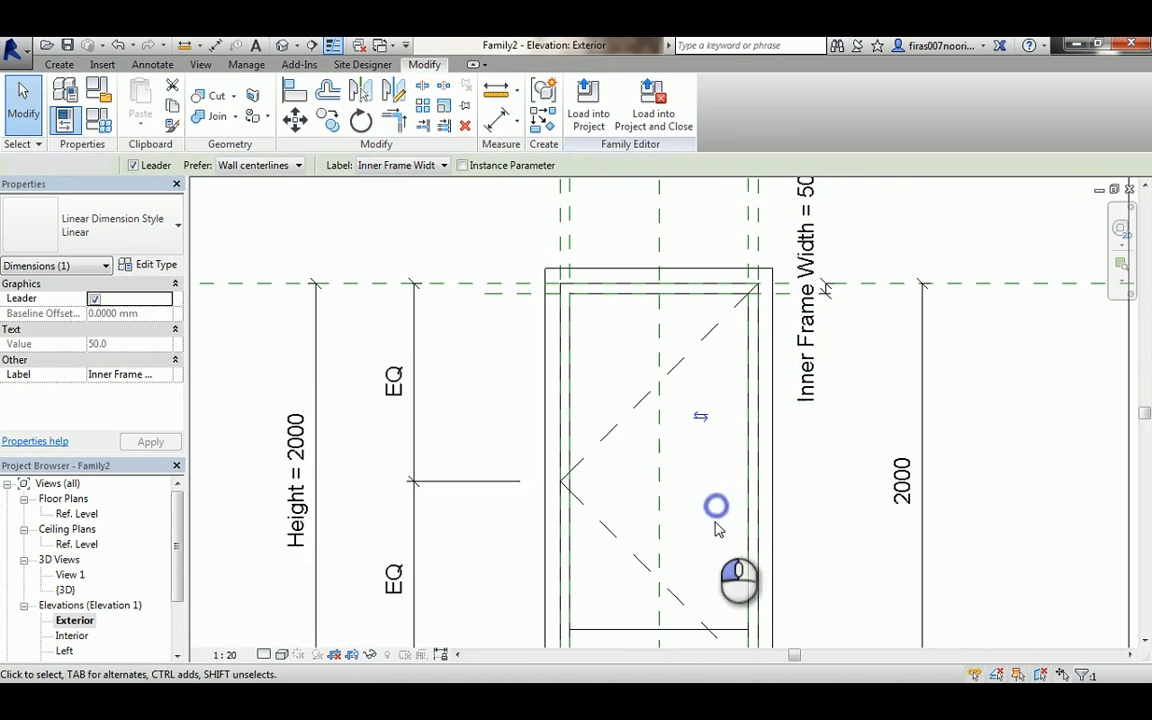
left_click(668, 628)
middle_click_drag(687, 583, 712, 509)
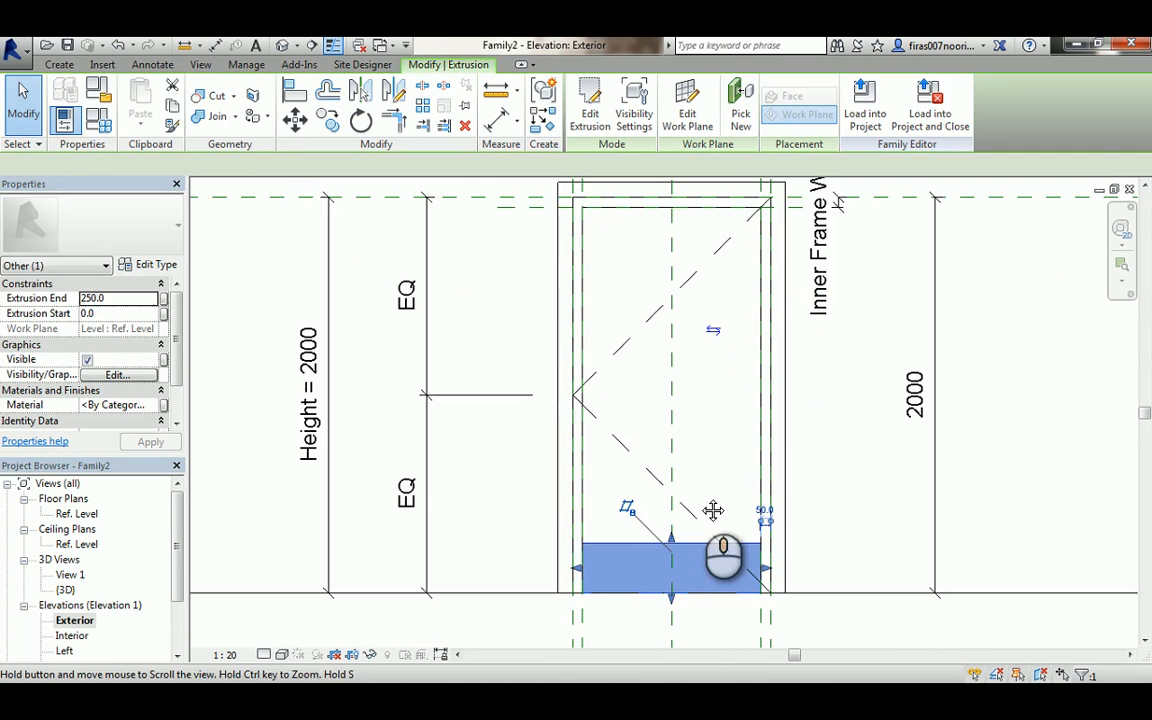
middle_click_drag(676, 393, 695, 457)
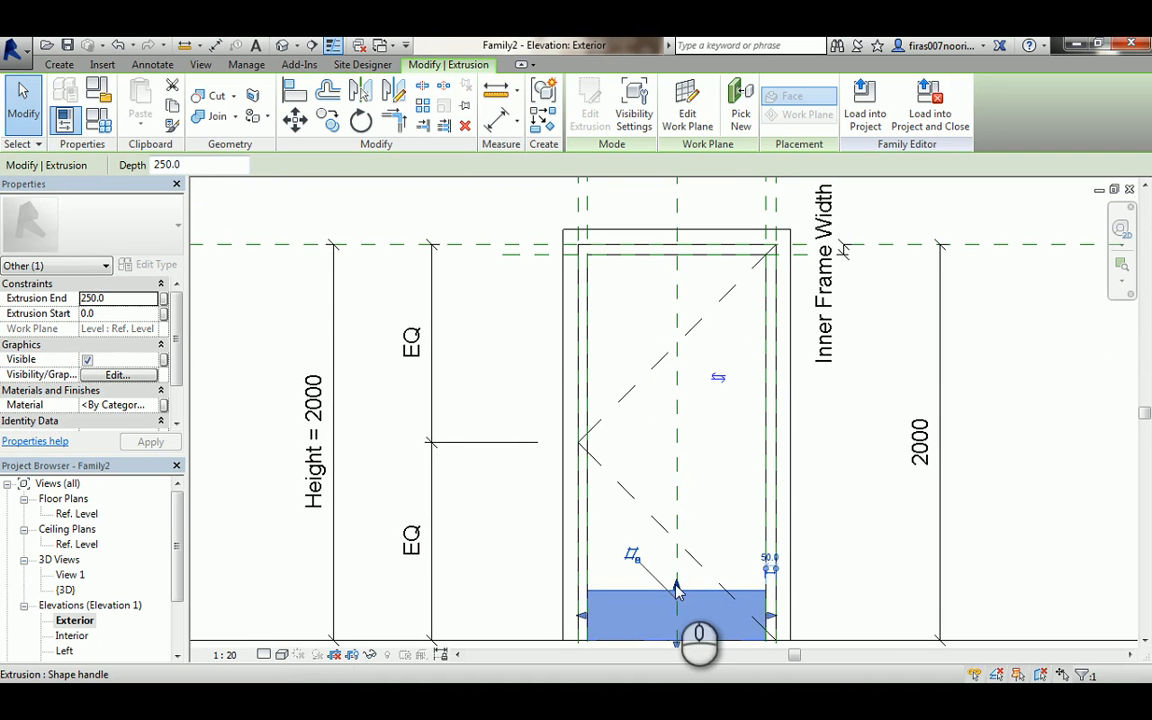
left_click_drag(676, 590, 545, 262)
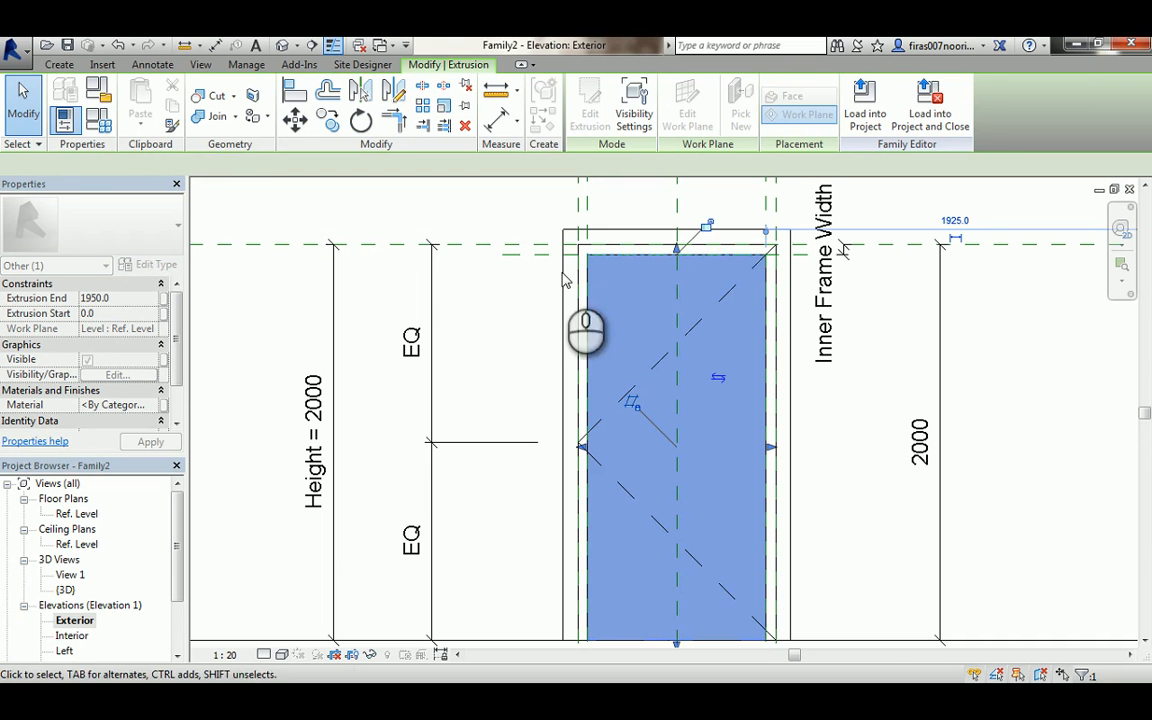
left_click(508, 326)
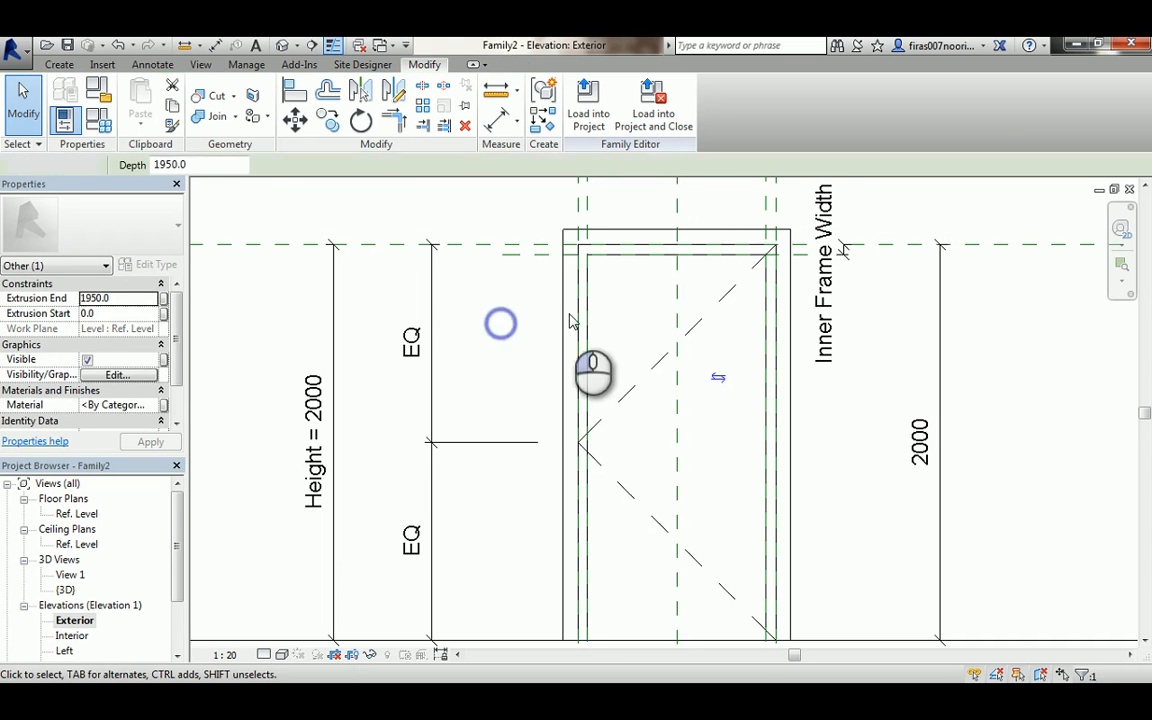
- Open the default 3D view and orbit around the door to inspect the frame and leaf
scroll(565, 318, "down", 1)
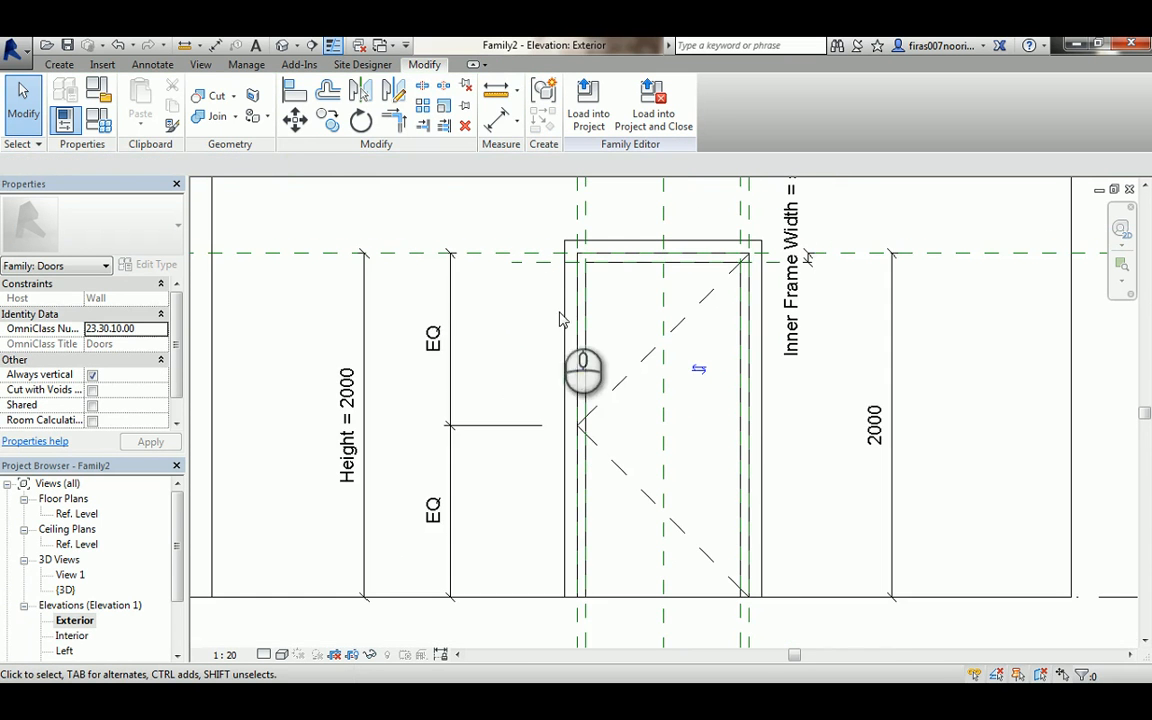
left_click(283, 45)
scroll(590, 370, "down", 2)
middle_click_drag(589, 326, 531, 449)
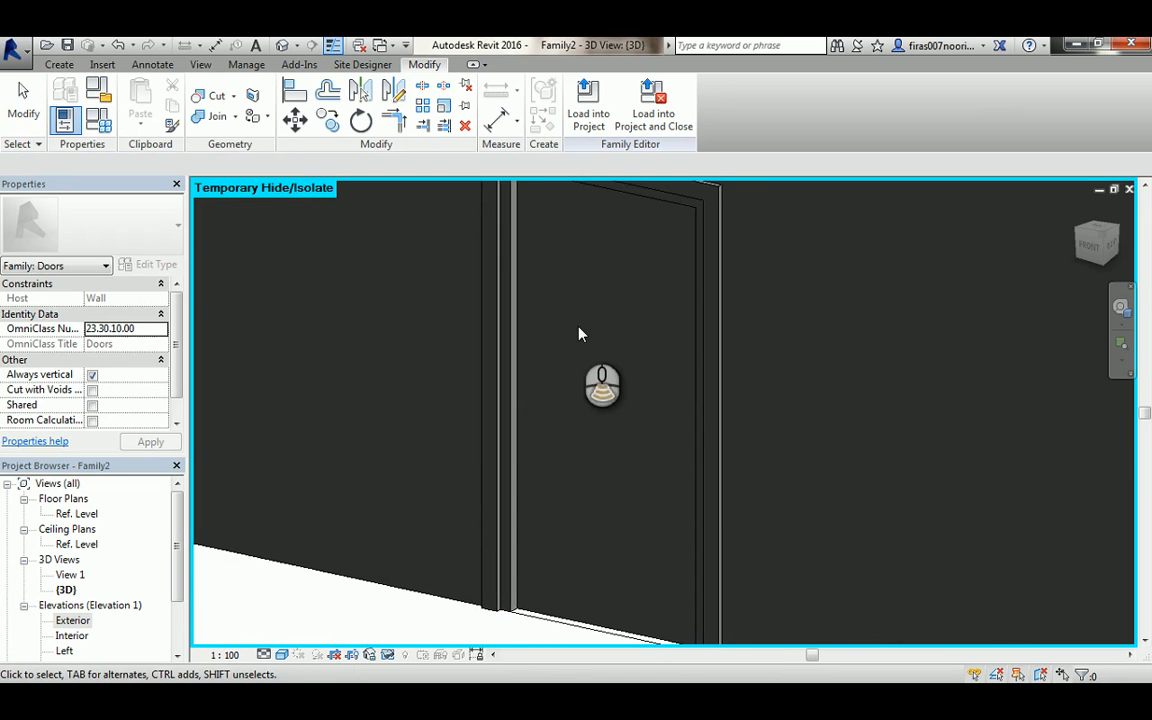
scroll(578, 333, "down", 3)
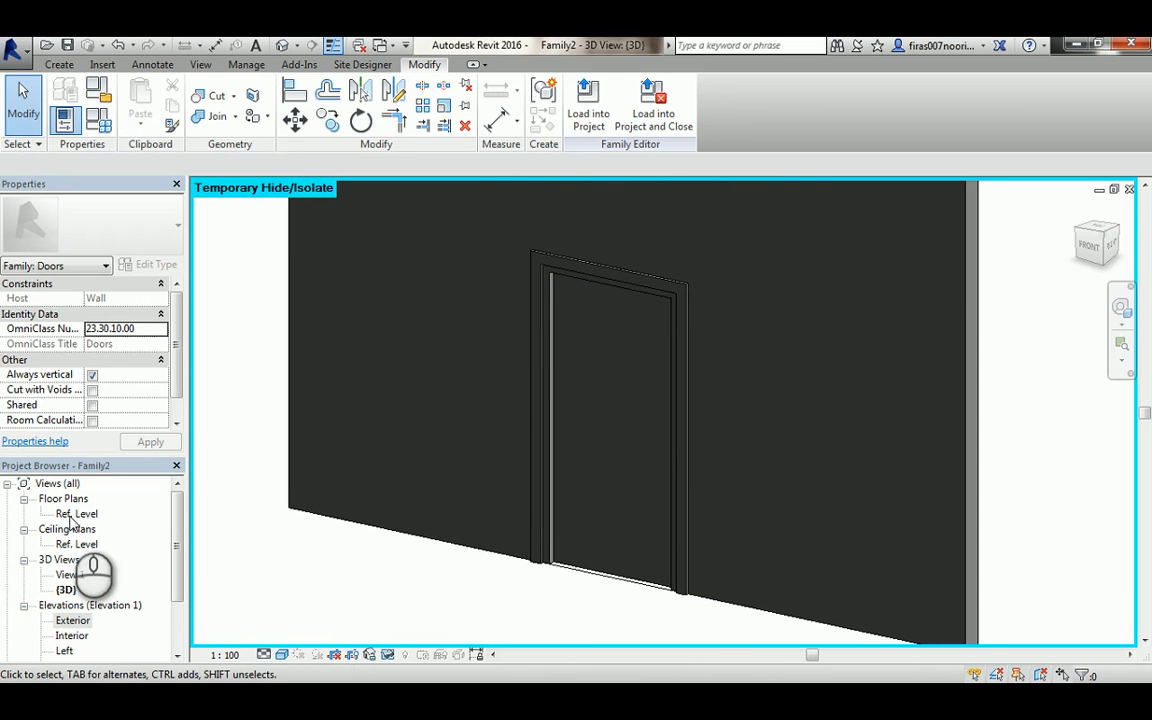
- Load the family into the project and place the door in the wall on Level 1
left_click(586, 103)
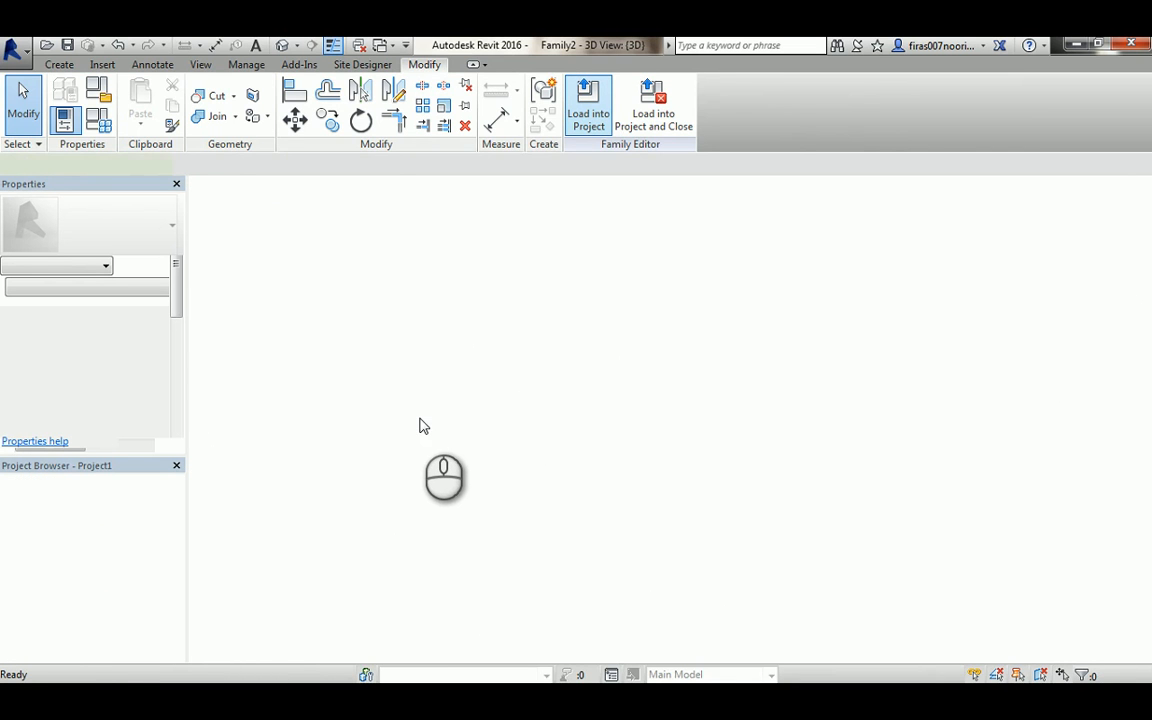
scroll(420, 410, "up", 3)
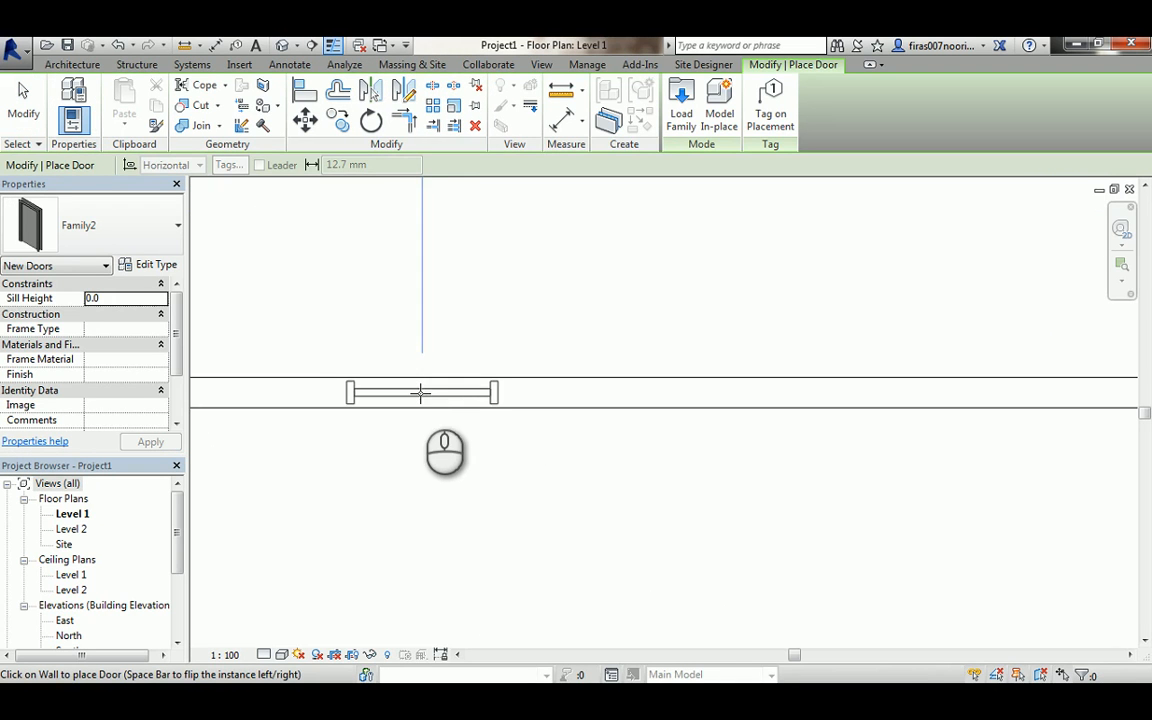
left_click(420, 393)
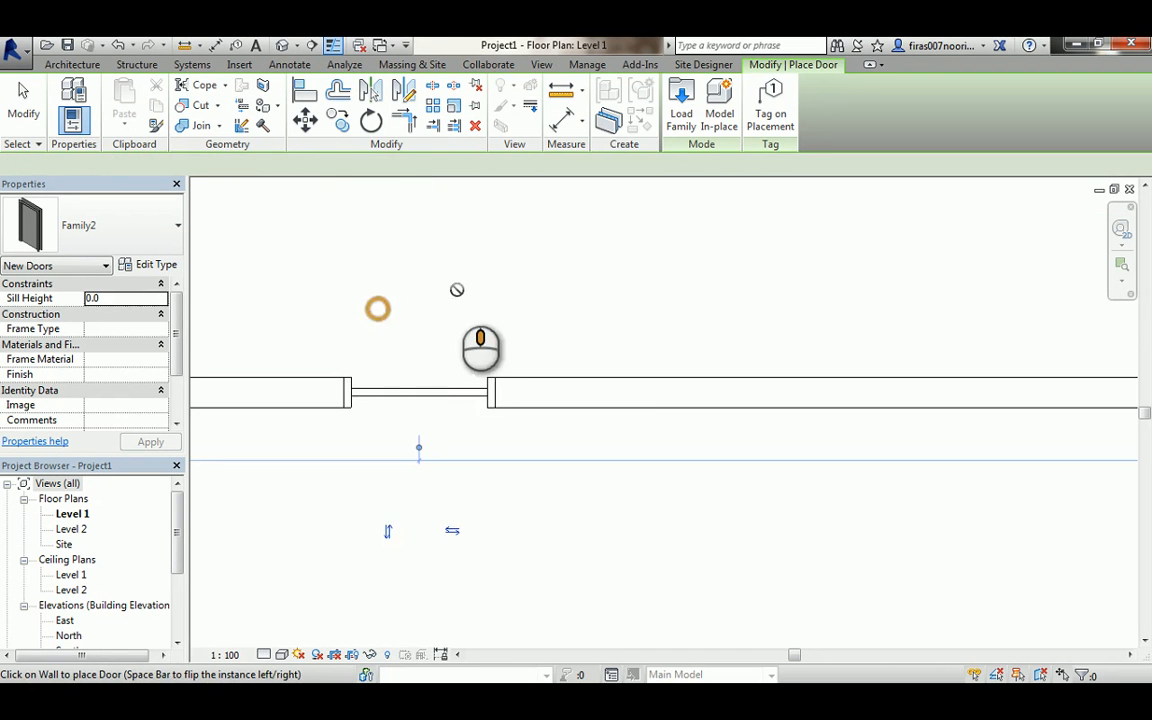
middle_click_drag(457, 290, 545, 303)
right_click(562, 292)
left_click(572, 299)
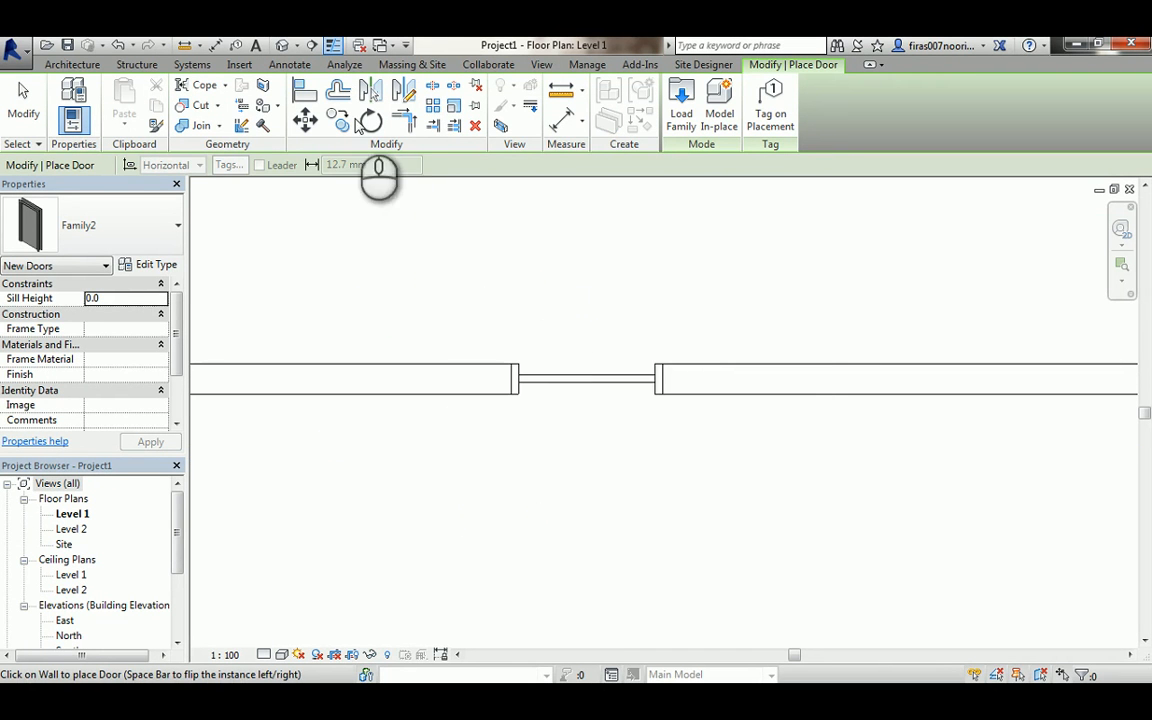
- Open the project's 3D view and set the visual style to Shaded
left_click(282, 45)
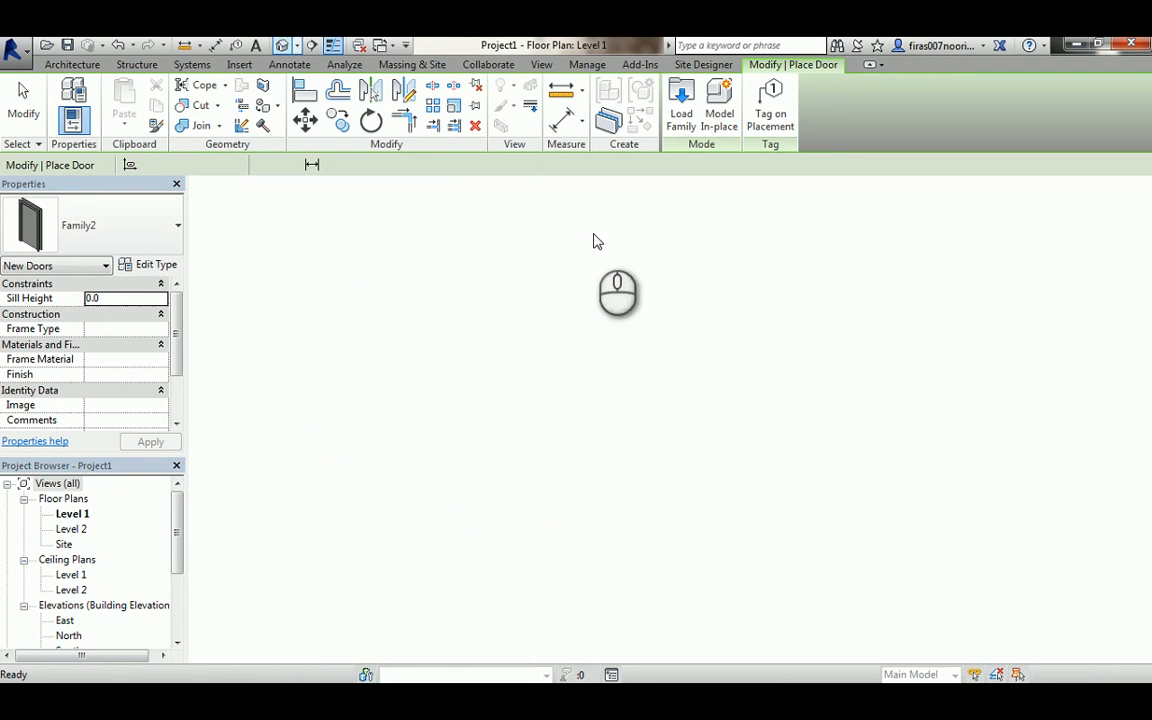
scroll(520, 418, "up", 5)
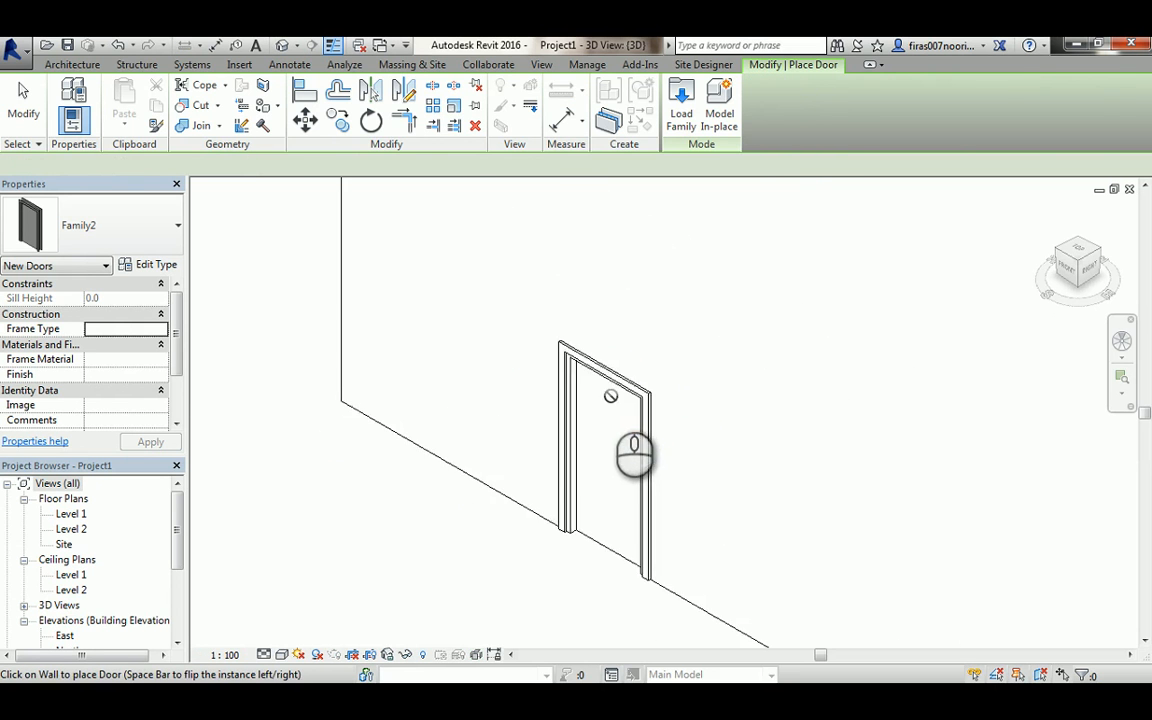
scroll(610, 396, "up", 2)
key("Escape")
middle_click_drag(583, 447, 600, 207)
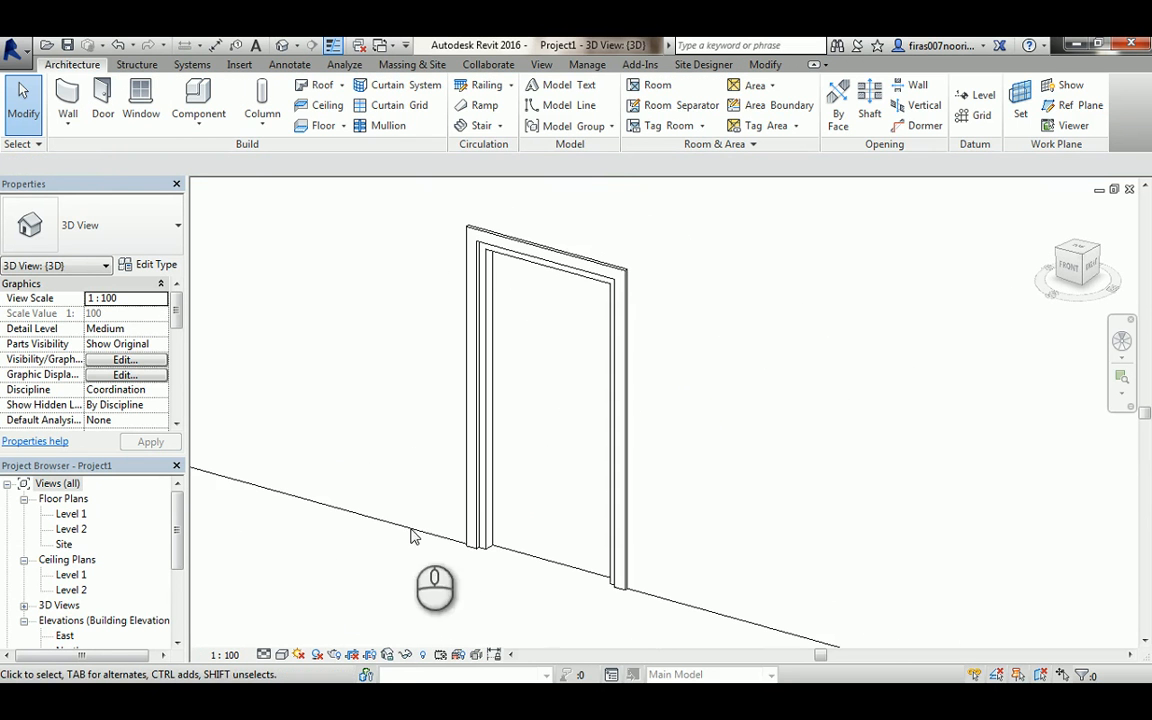
left_click(280, 655)
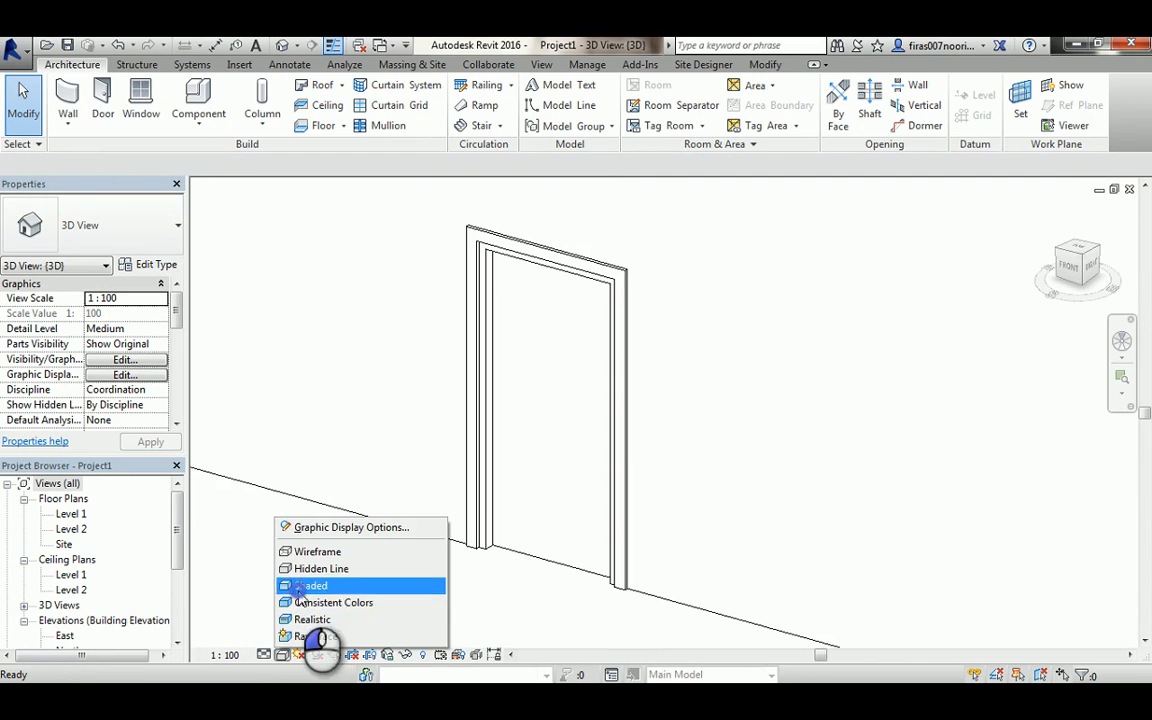
left_click(300, 587)
scroll(460, 578, "up", 2)
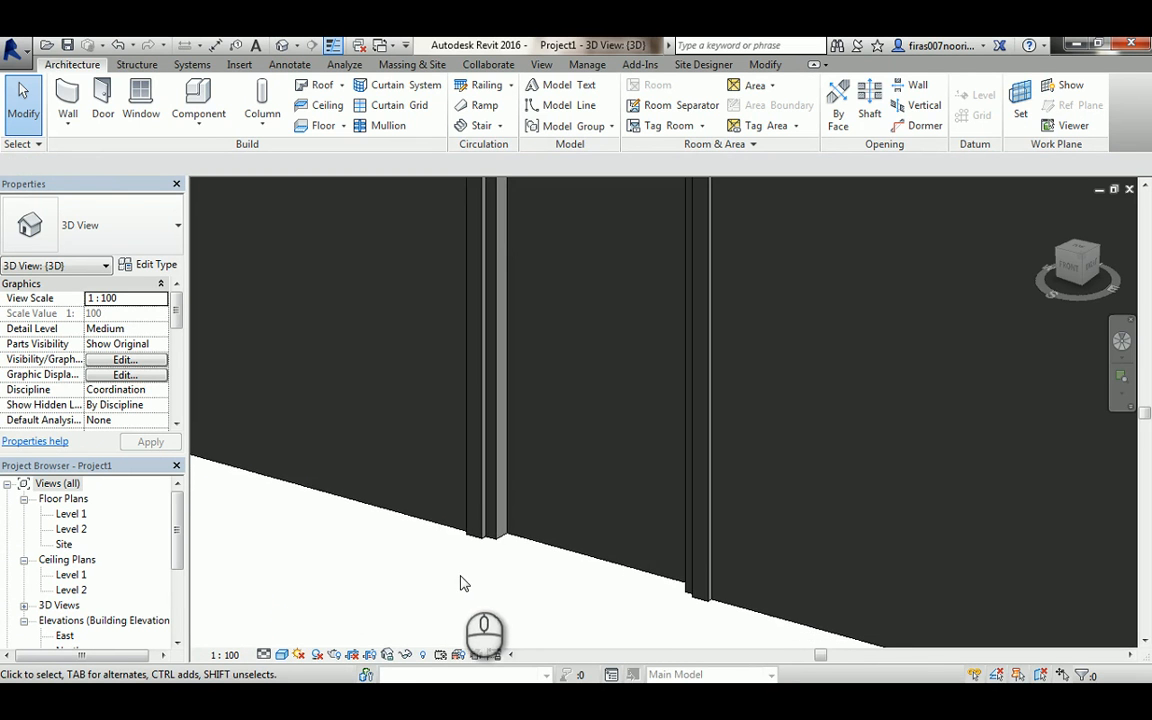
- In the Level 1 plan, change the host wall's type to Generic - 300mm, then to Generic - 150mm
double_click(71, 513)
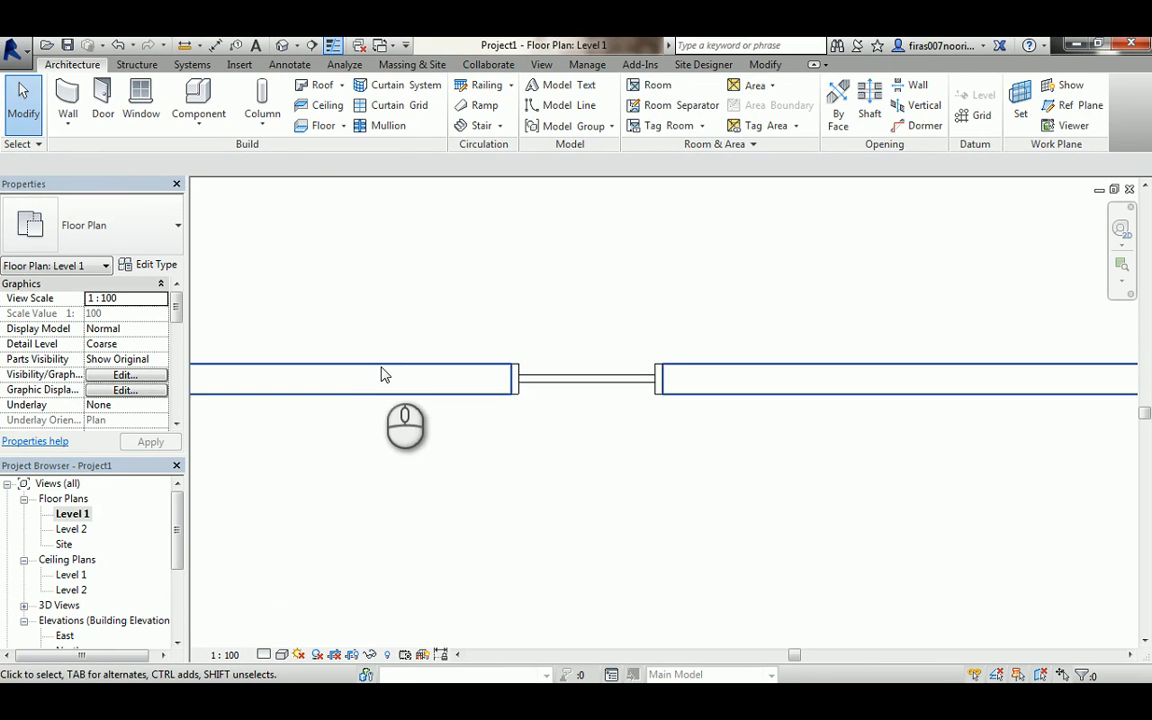
left_click(378, 380)
scroll(355, 378, "up", 3)
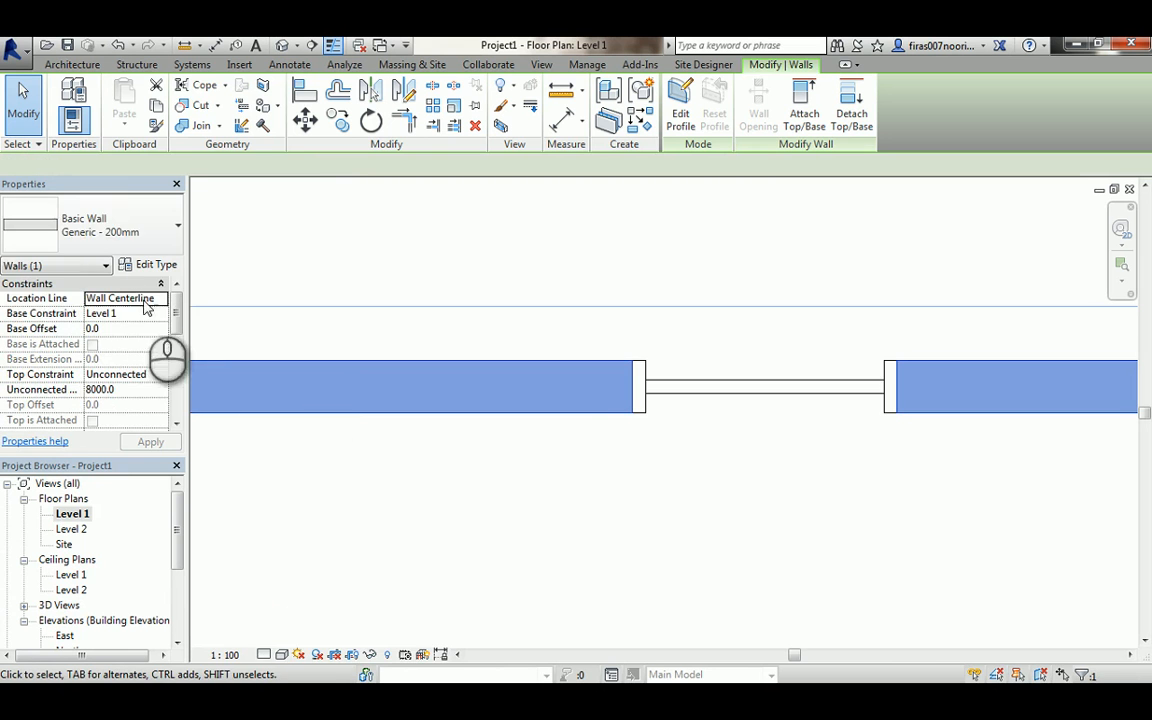
left_click(127, 236)
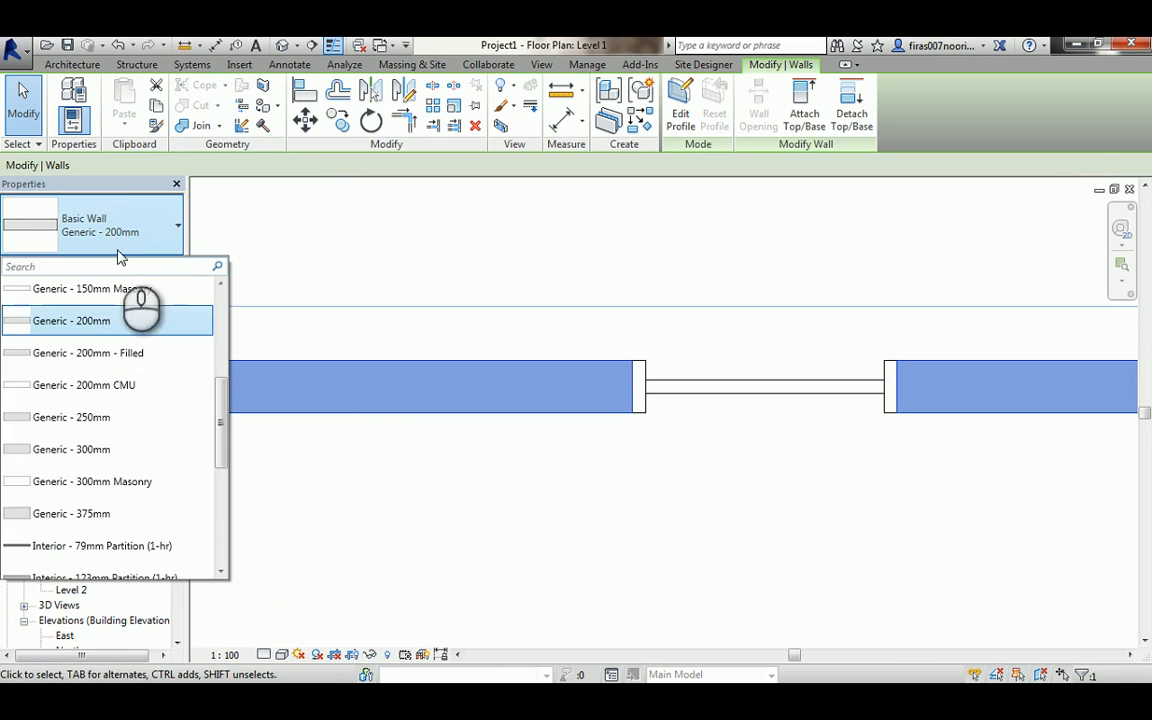
left_click(98, 450)
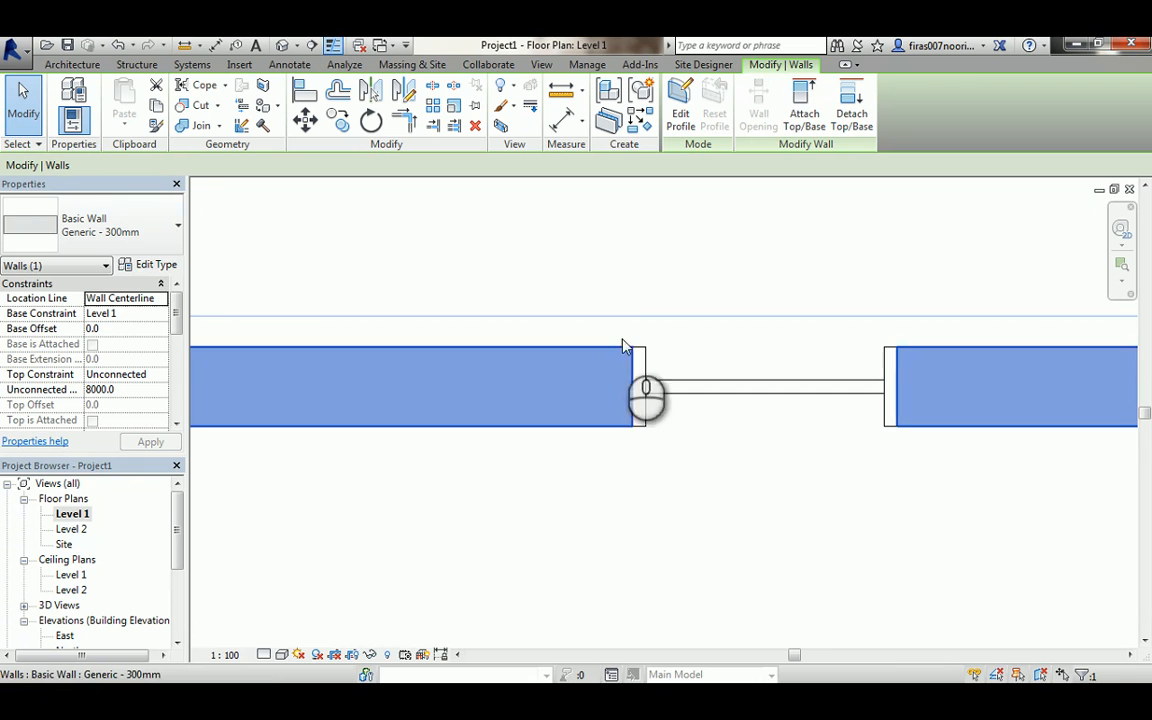
left_click(128, 232)
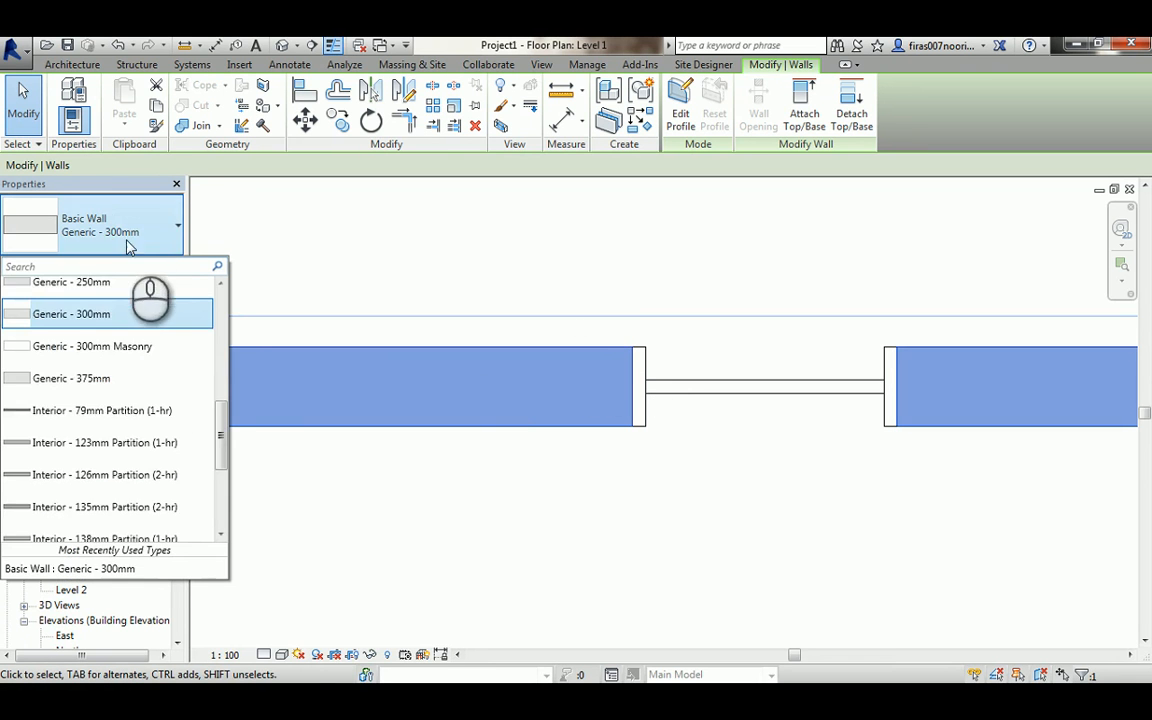
scroll(113, 354, "up", 5)
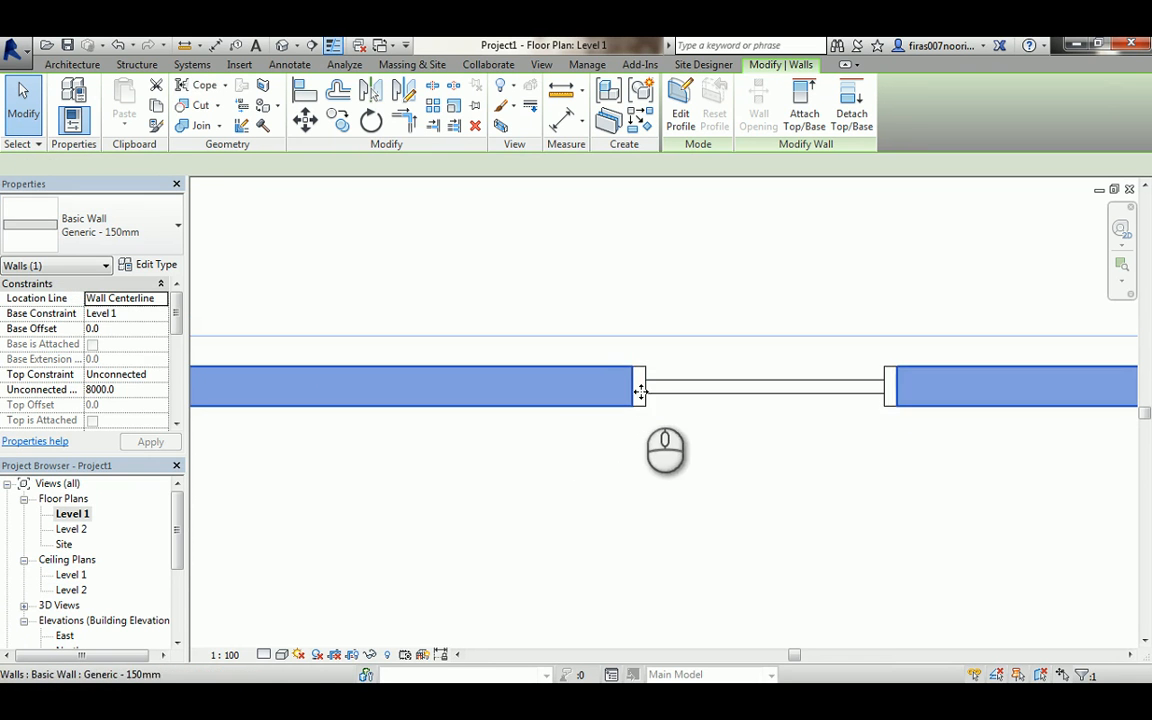
- Open the placed door's type properties and apply an Inner Frame Width of 30
left_click(663, 448)
left_click(645, 392)
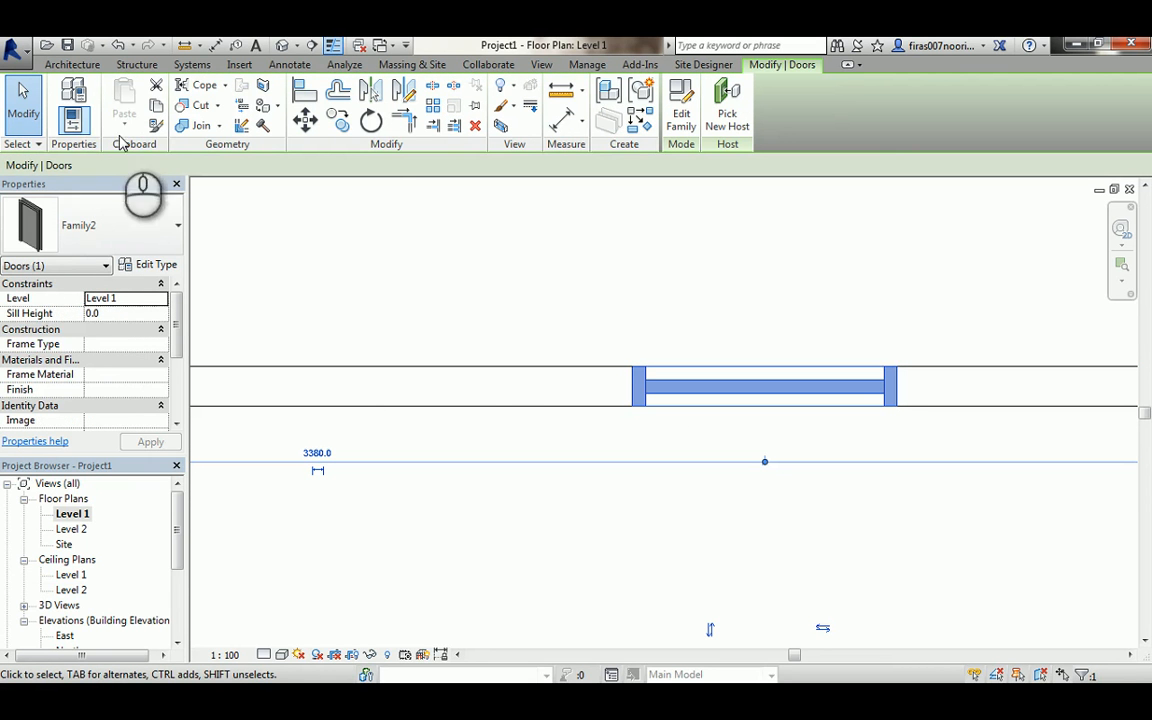
left_click(148, 264)
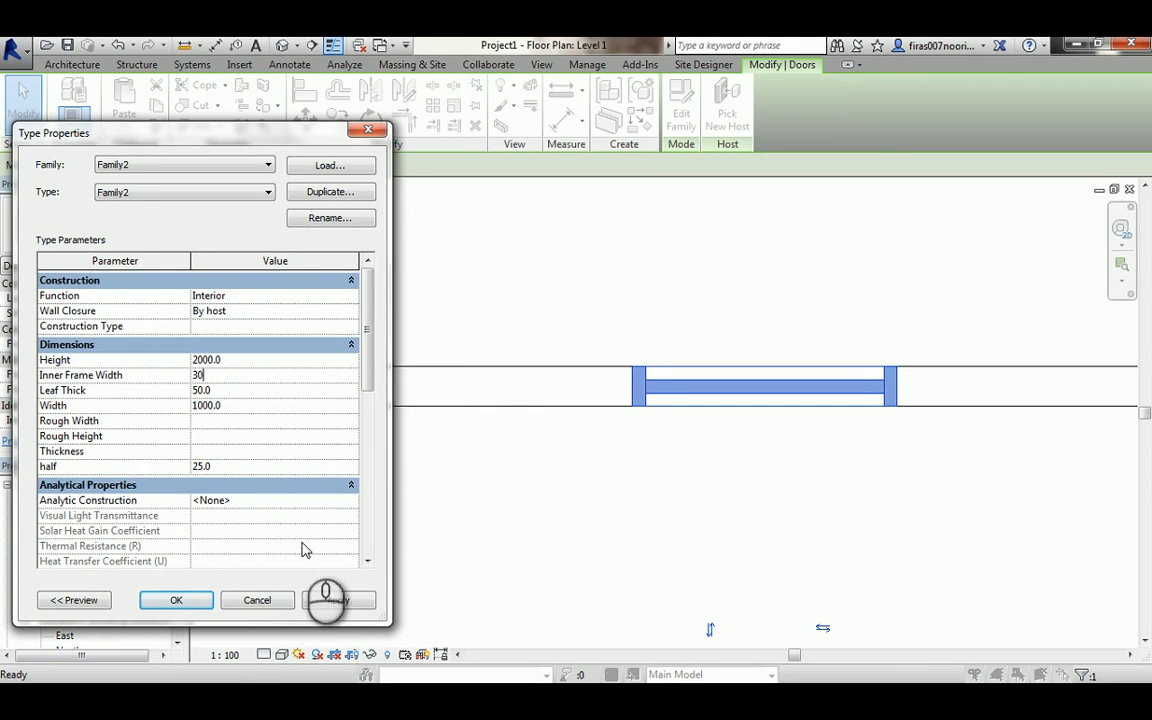
left_click(337, 600)
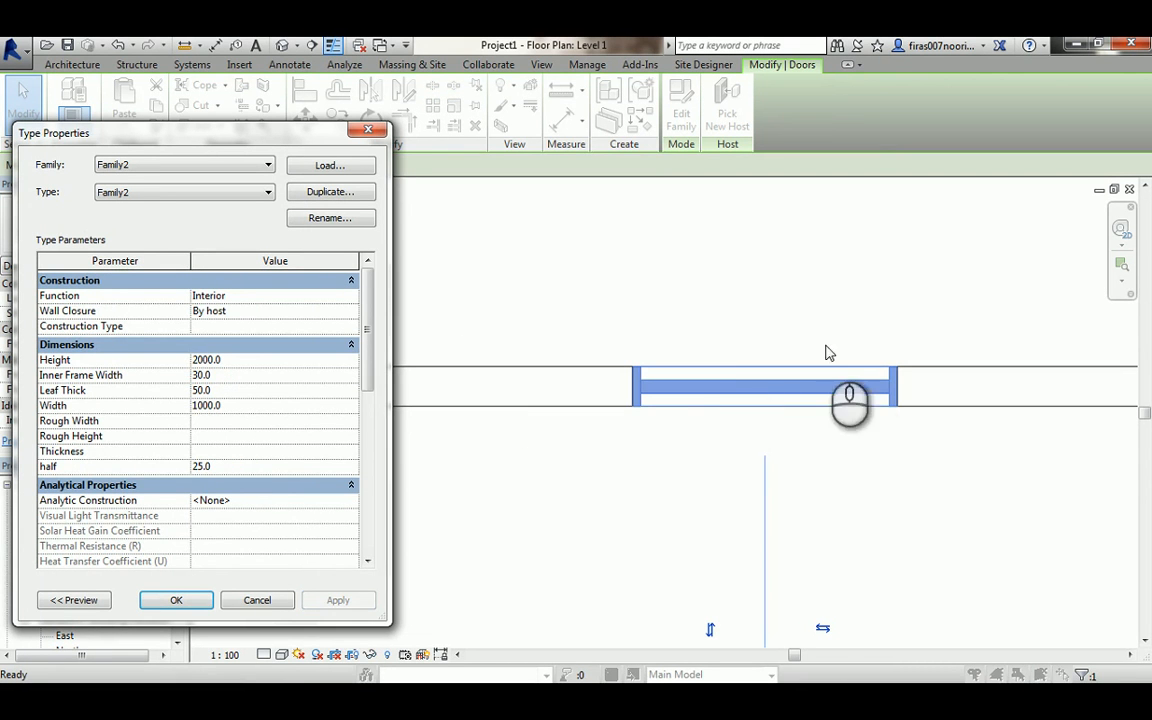
- Set the half parameter to 15, apply it and close the type properties
left_click(224, 467)
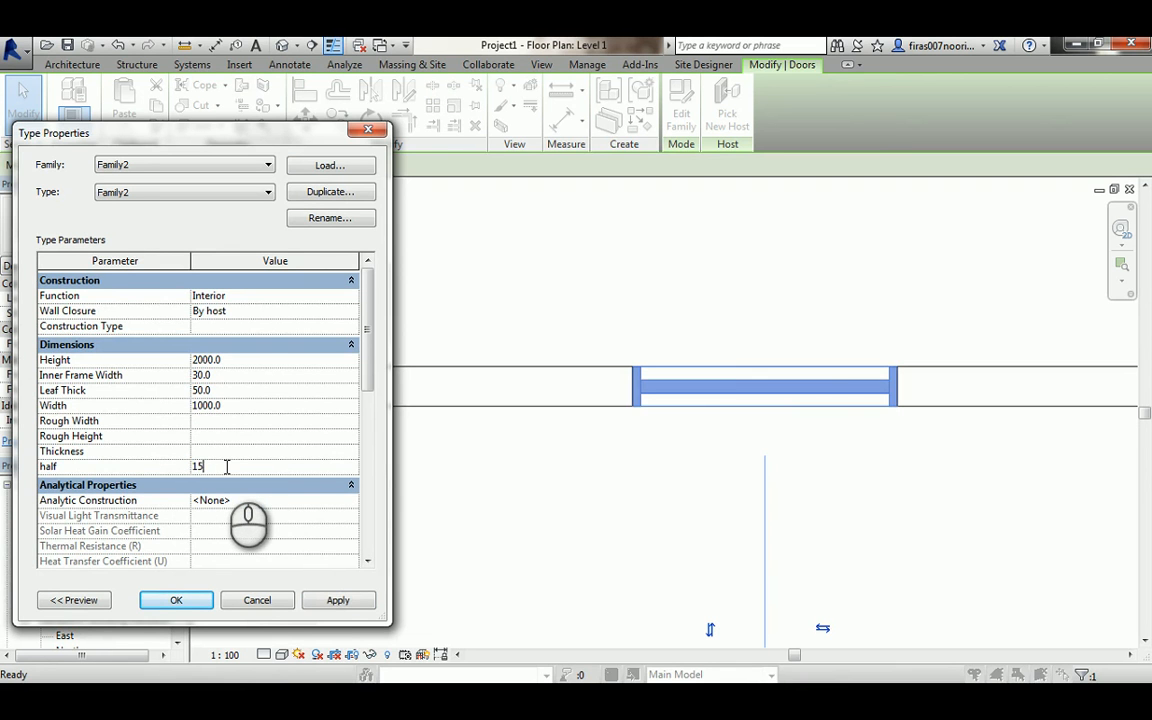
key("Return")
left_click(325, 601)
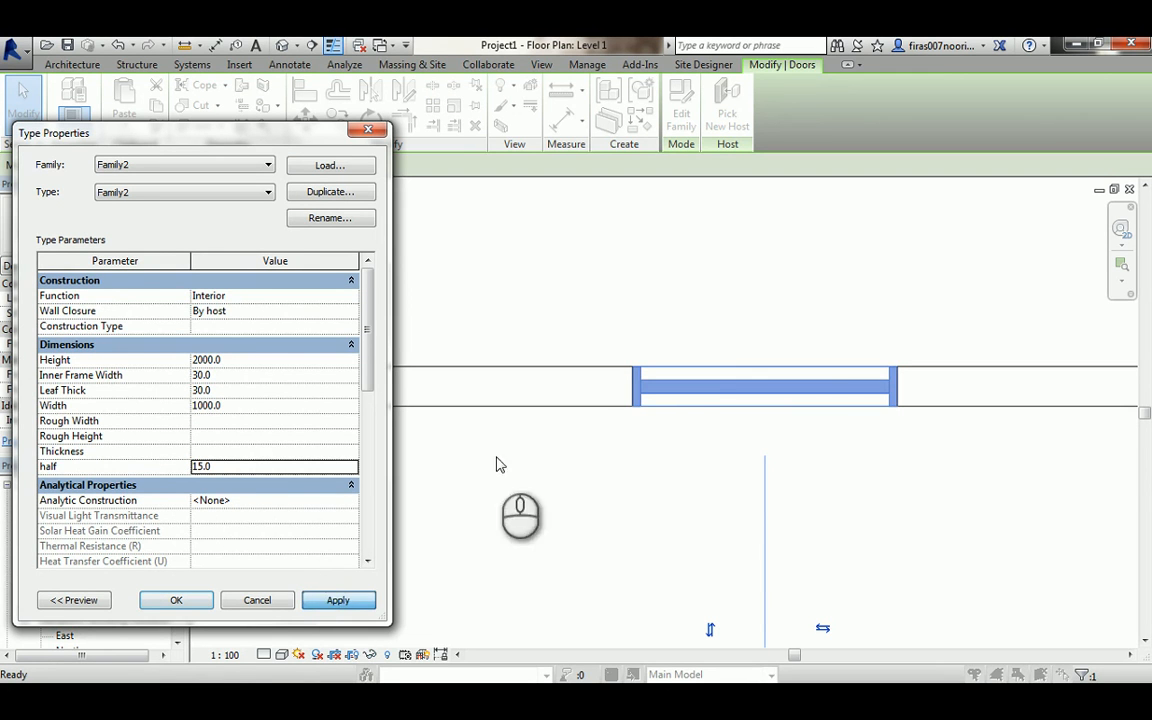
left_click(185, 600)
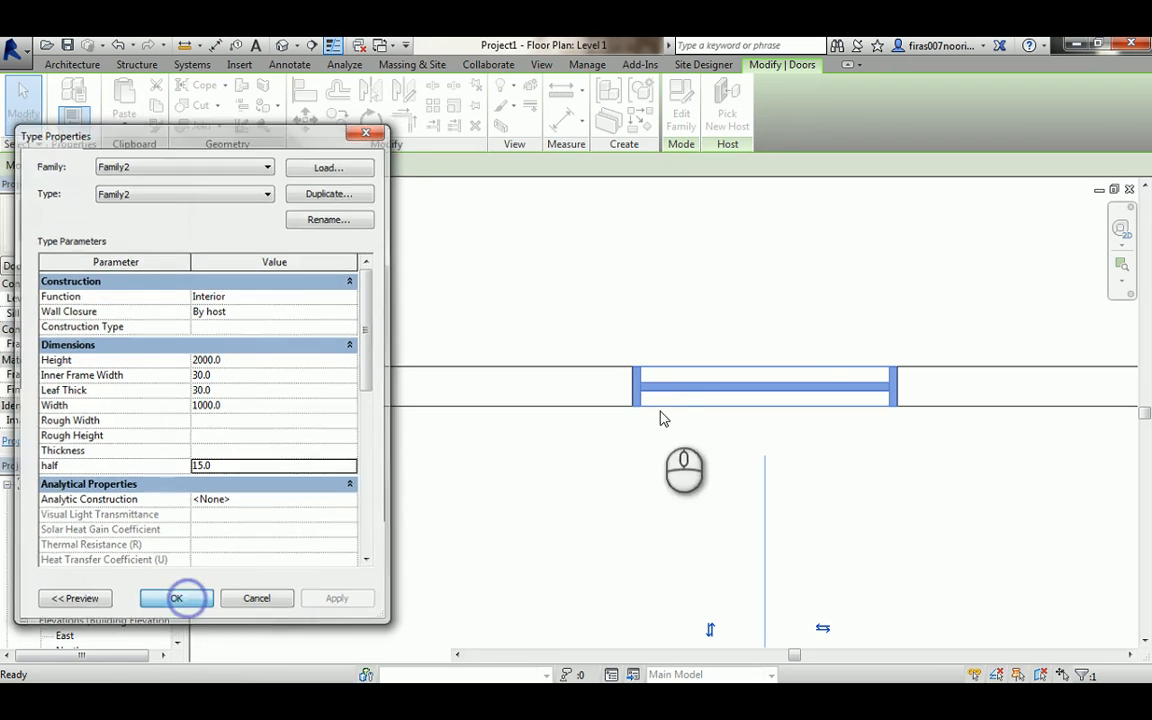
- Inspect the updated door in the Level 1 plan
scroll(692, 387, "up", 3)
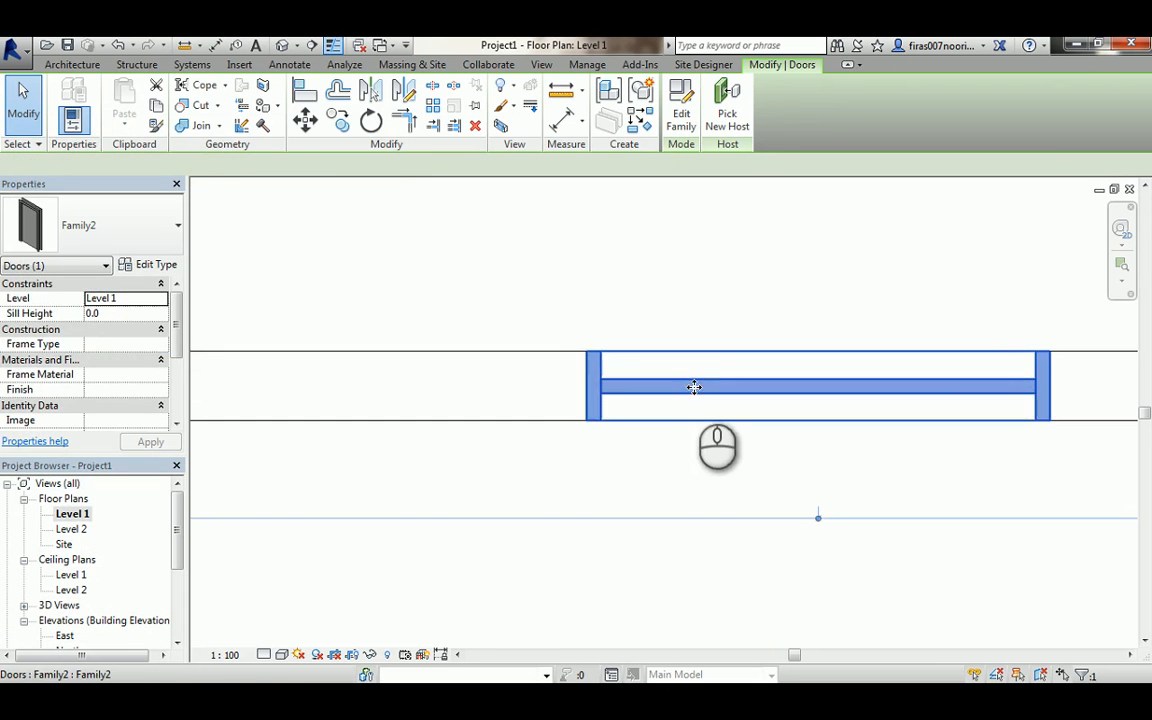
left_click(561, 299)
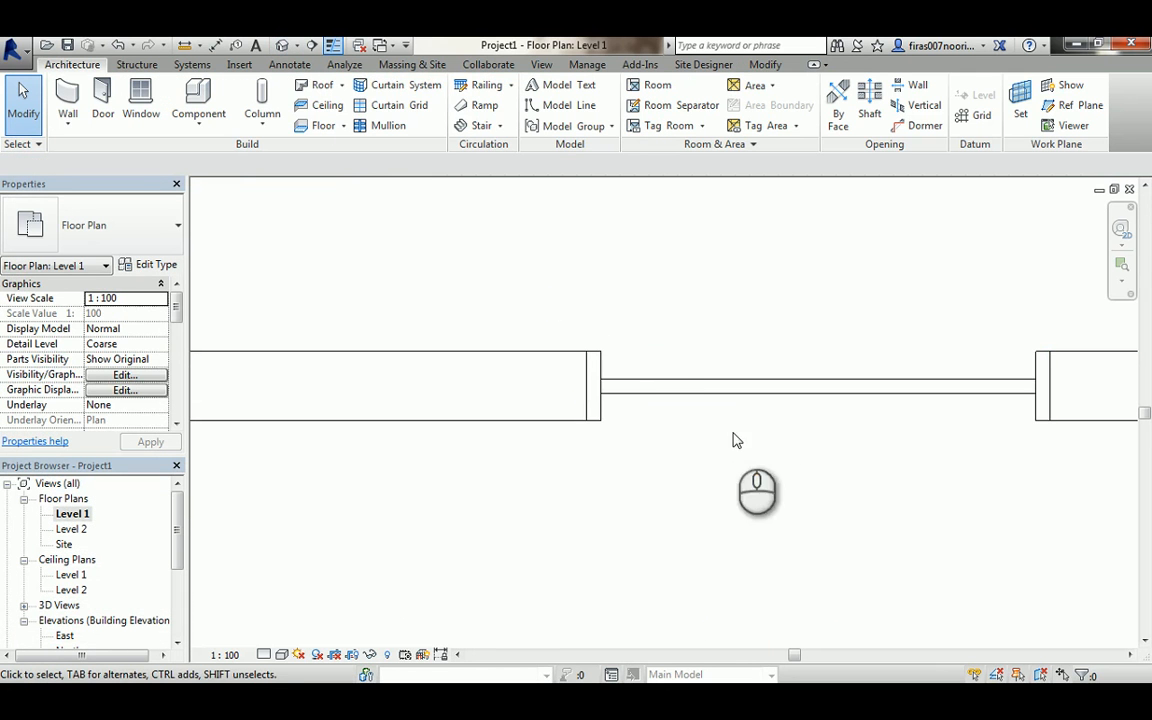
middle_click_drag(738, 427, 563, 459)
scroll(561, 460, "down", 1)
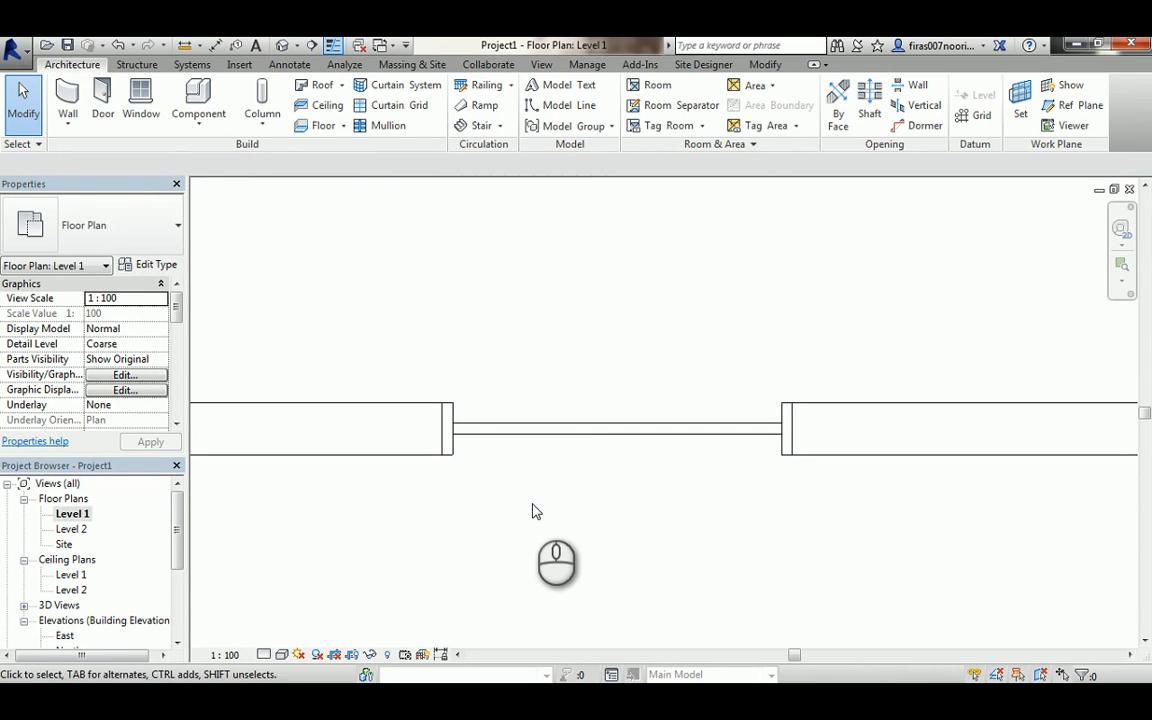
- Switch back to the family editor and open the Ref. Level floor plan
key("ctrl+Tab")
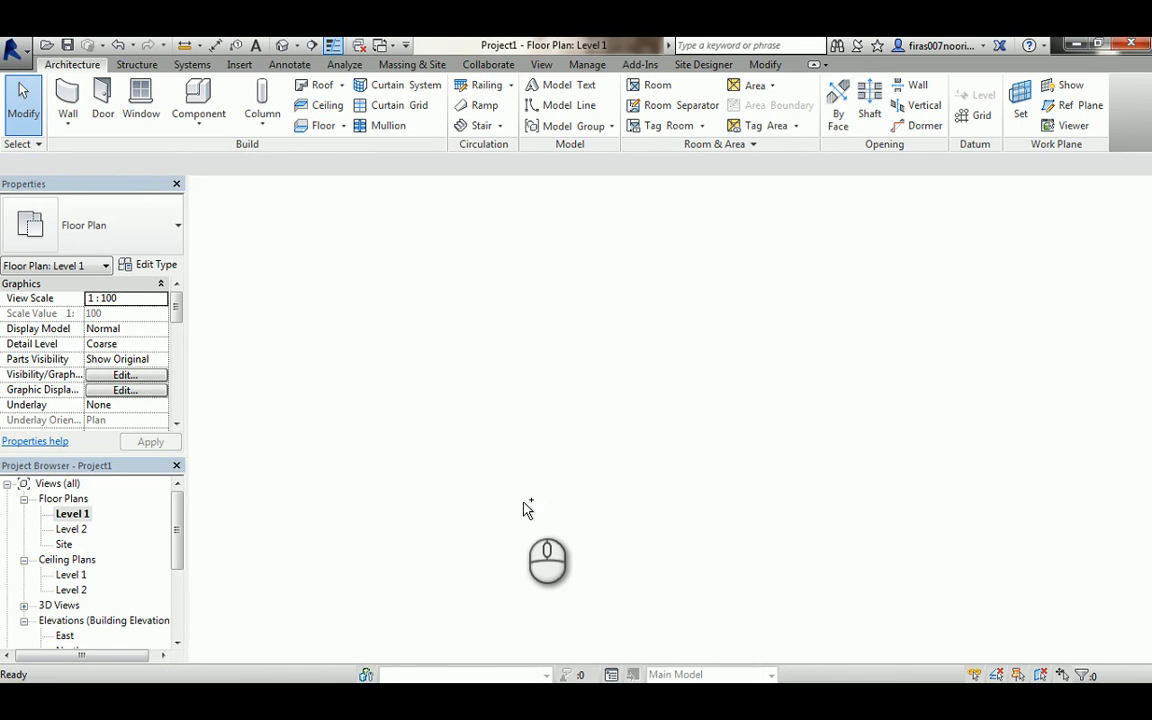
key("ctrl+Tab")
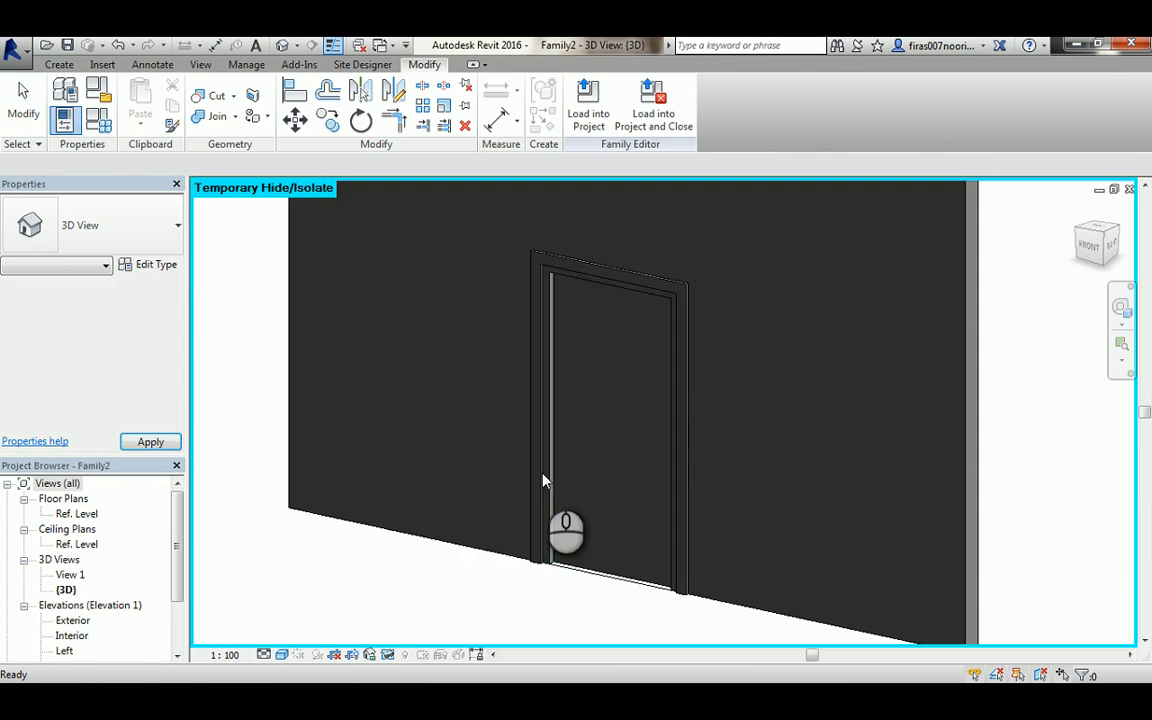
double_click(76, 513)
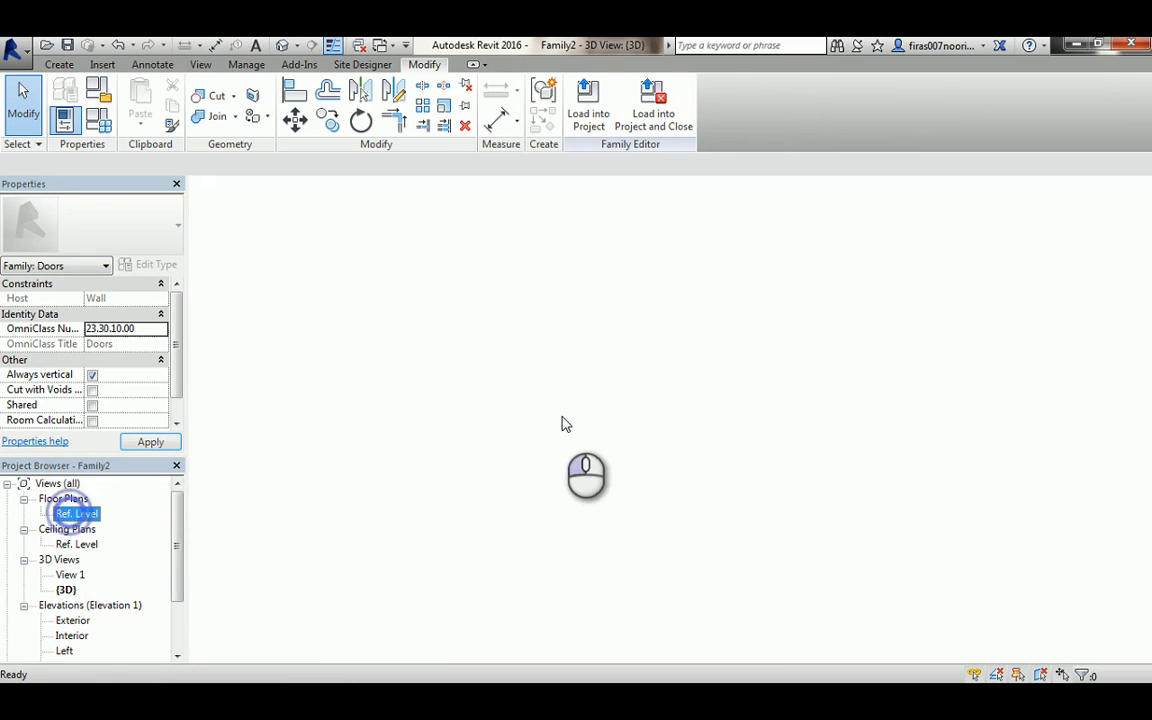
- Select the door leaf extrusion and turn off its display in Plan/RCP views through its visibility settings
left_click(566, 404)
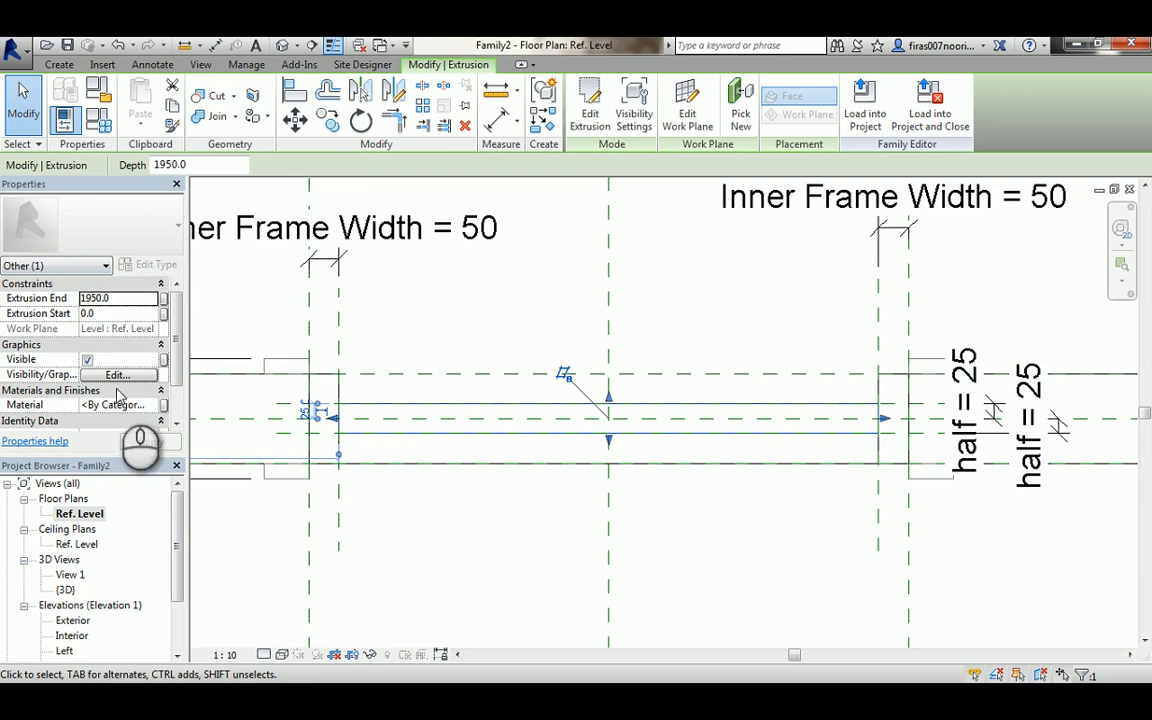
left_click(108, 375)
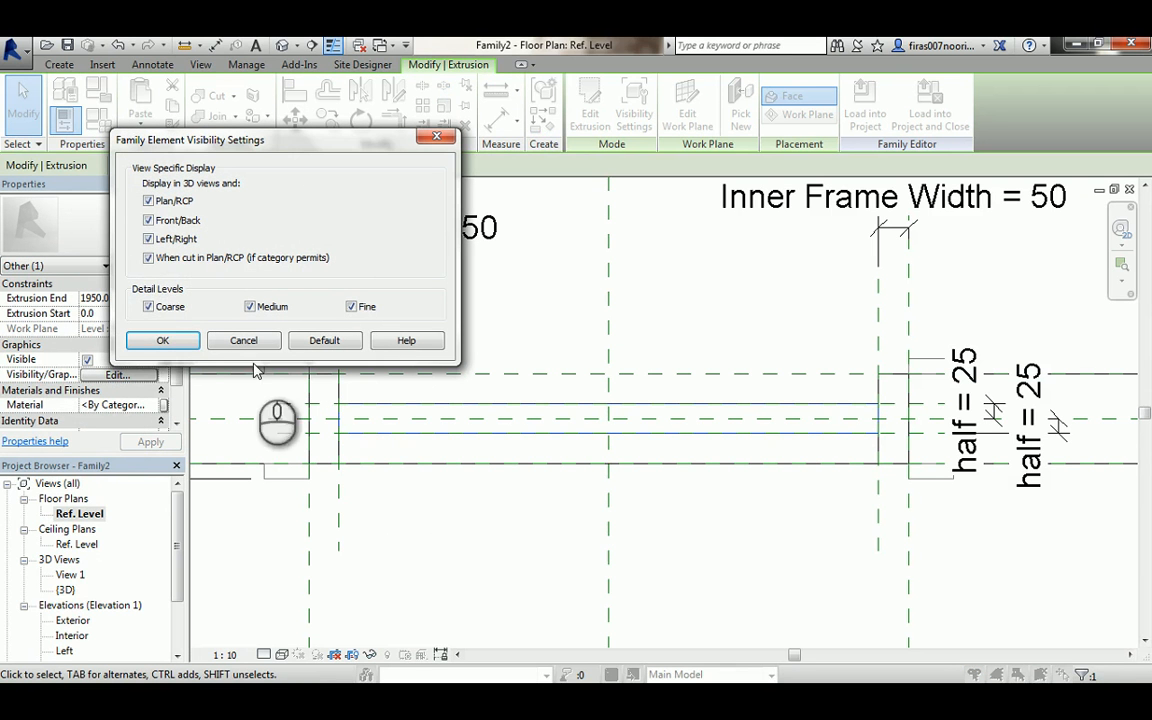
left_click(163, 219)
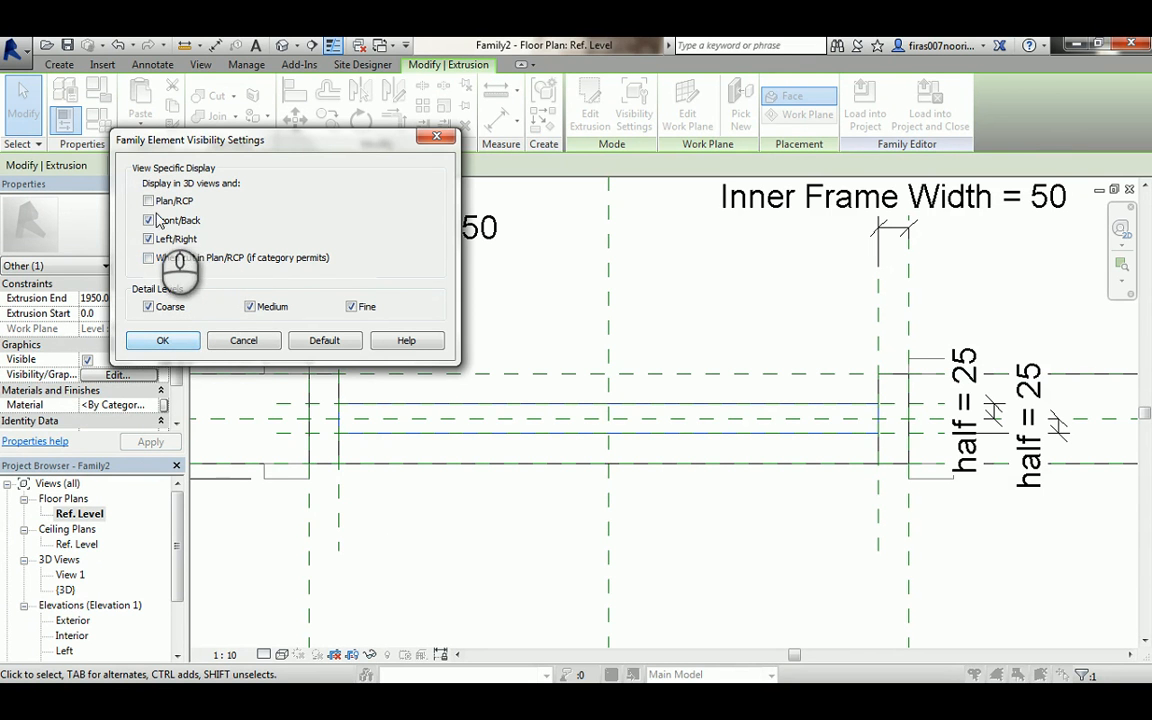
left_click(170, 341)
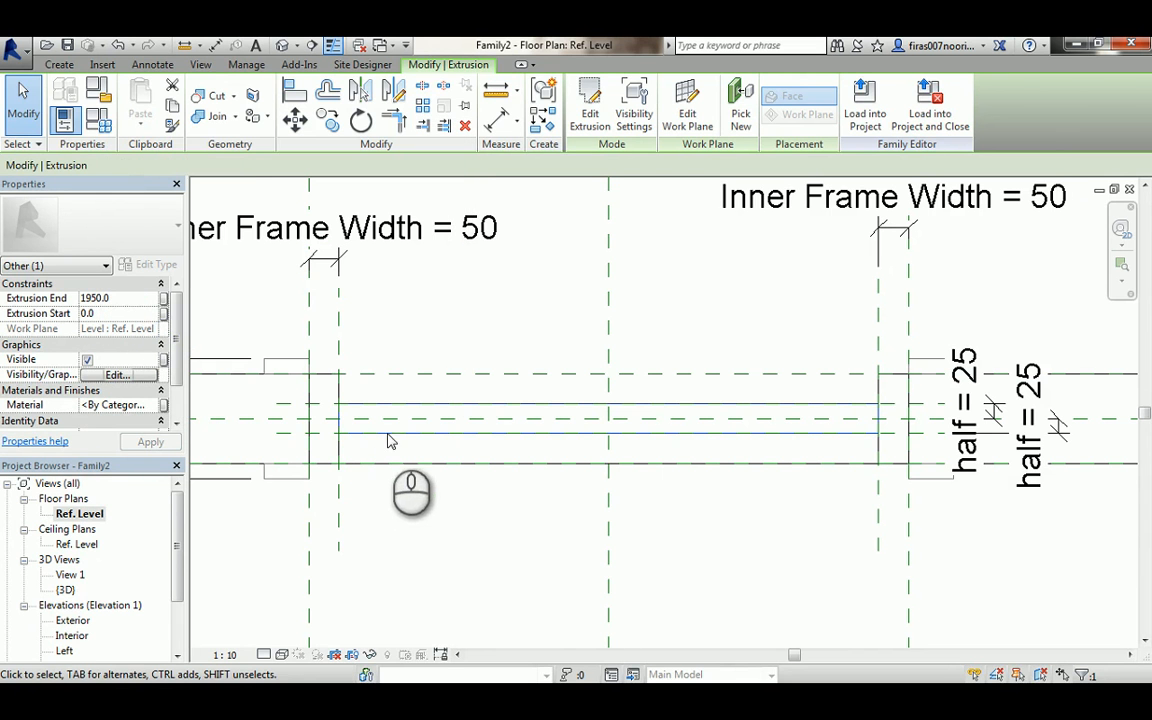
- Load the family into the project, overwriting the existing version and its parameter values
left_click(866, 104)
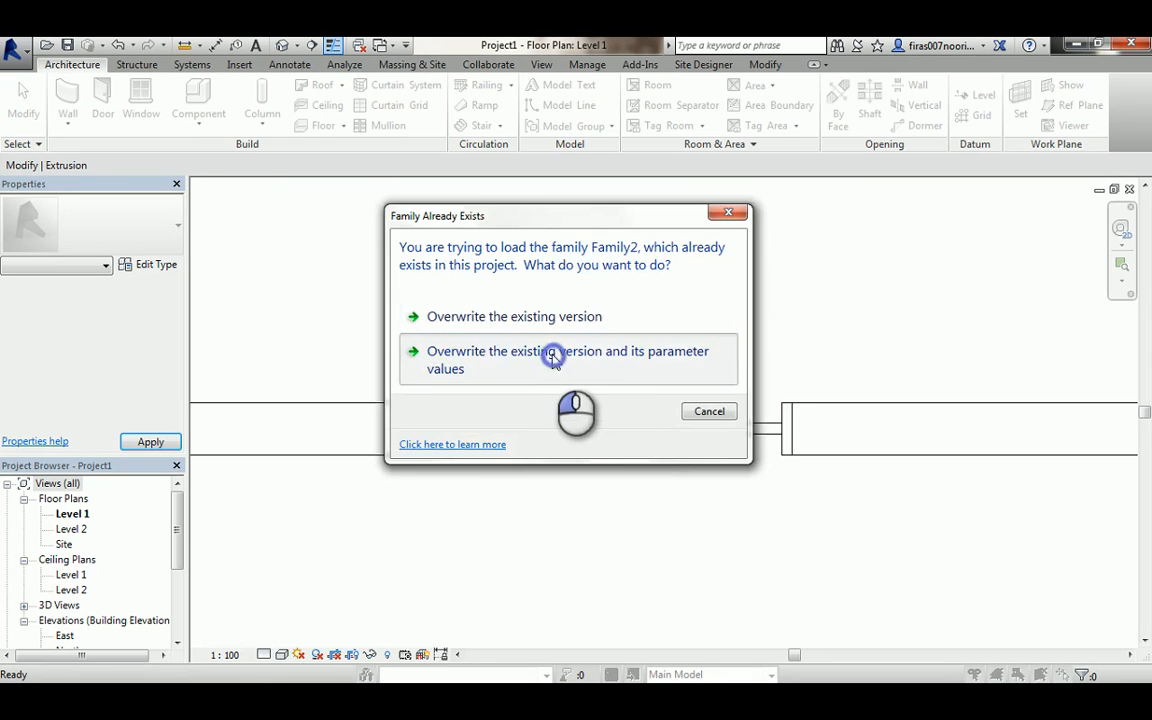
left_click(553, 358)
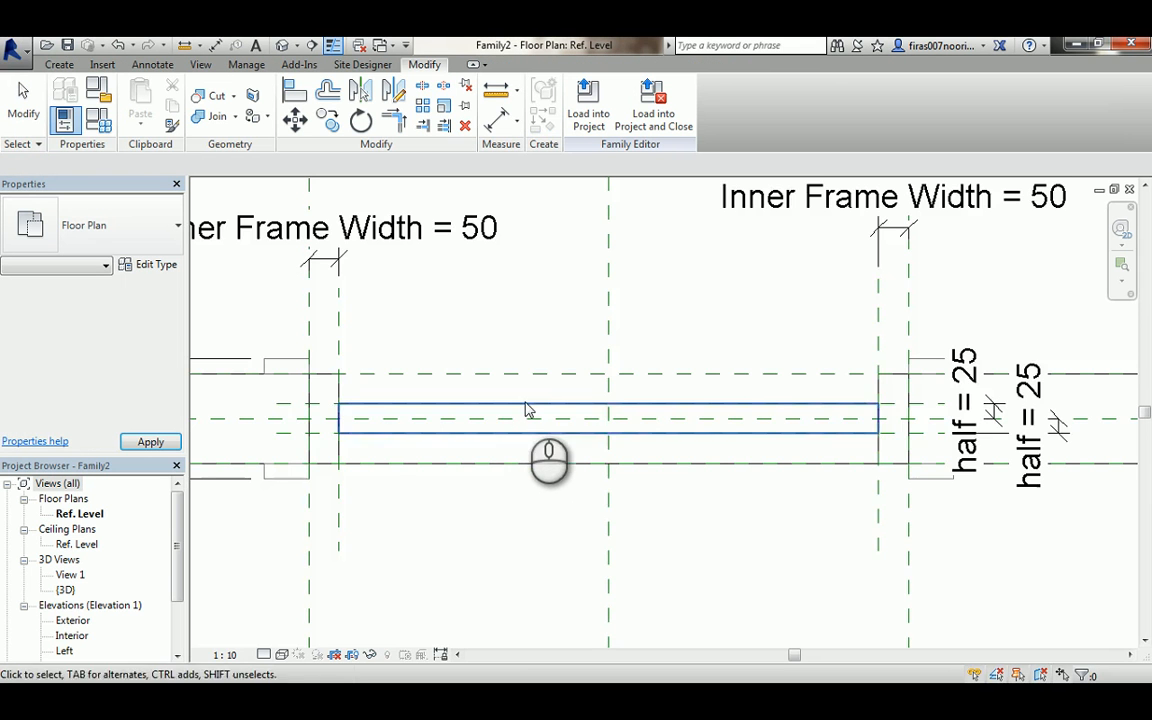
scroll(527, 406, "down", 2)
middle_click_drag(560, 424, 570, 475)
scroll(575, 460, "down", 1)
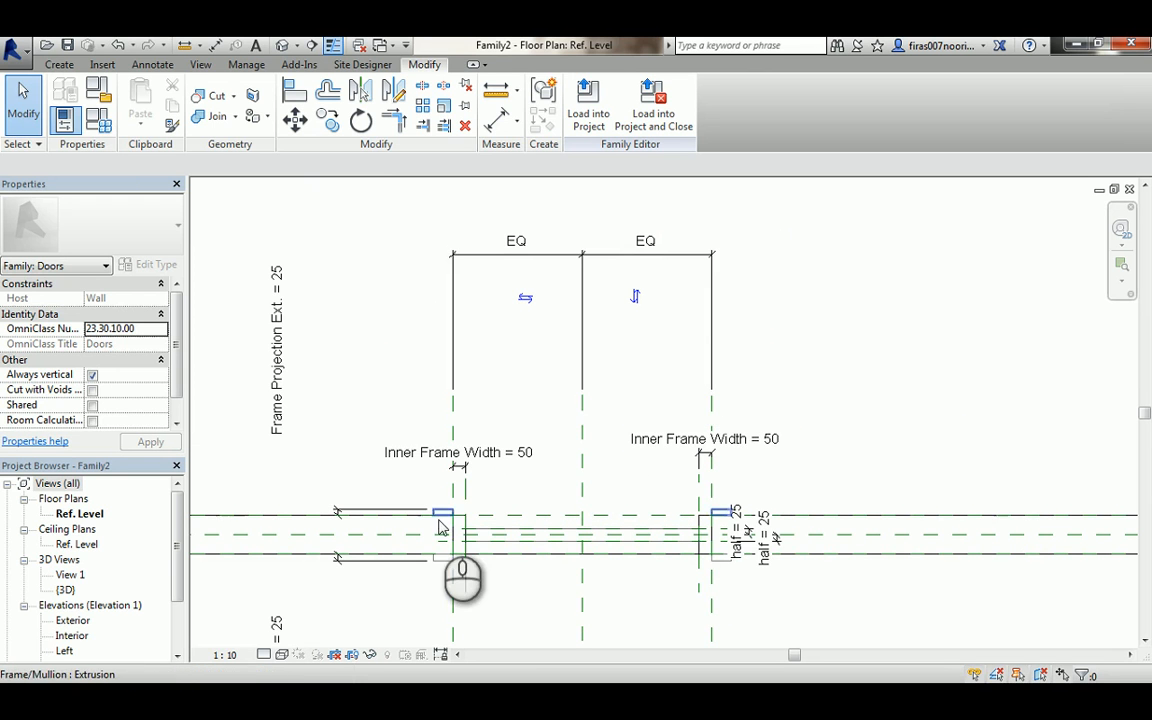
scroll(619, 497, "up", 1)
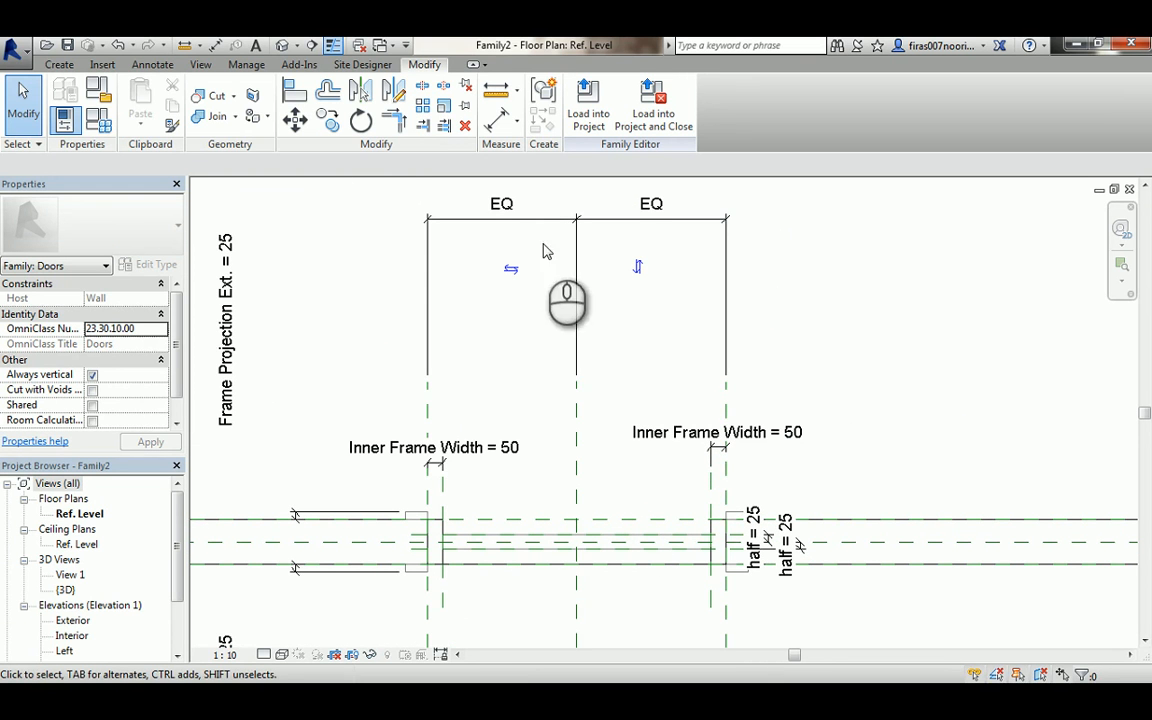
left_click(152, 65)
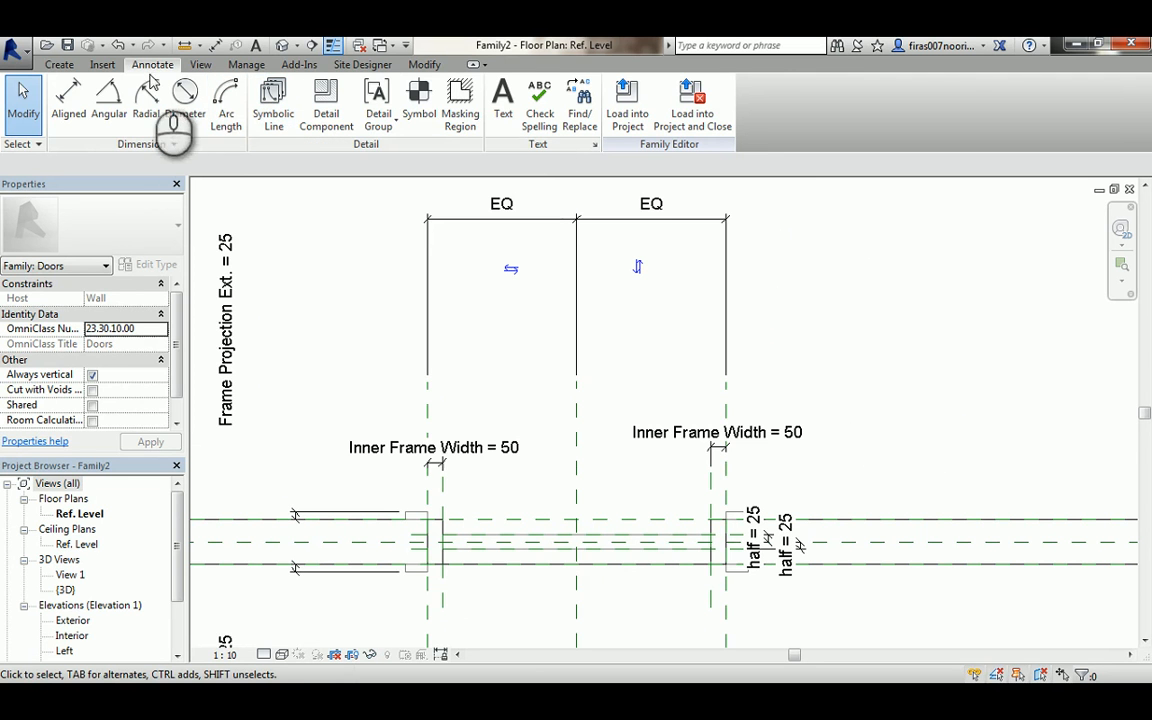
left_click(59, 64)
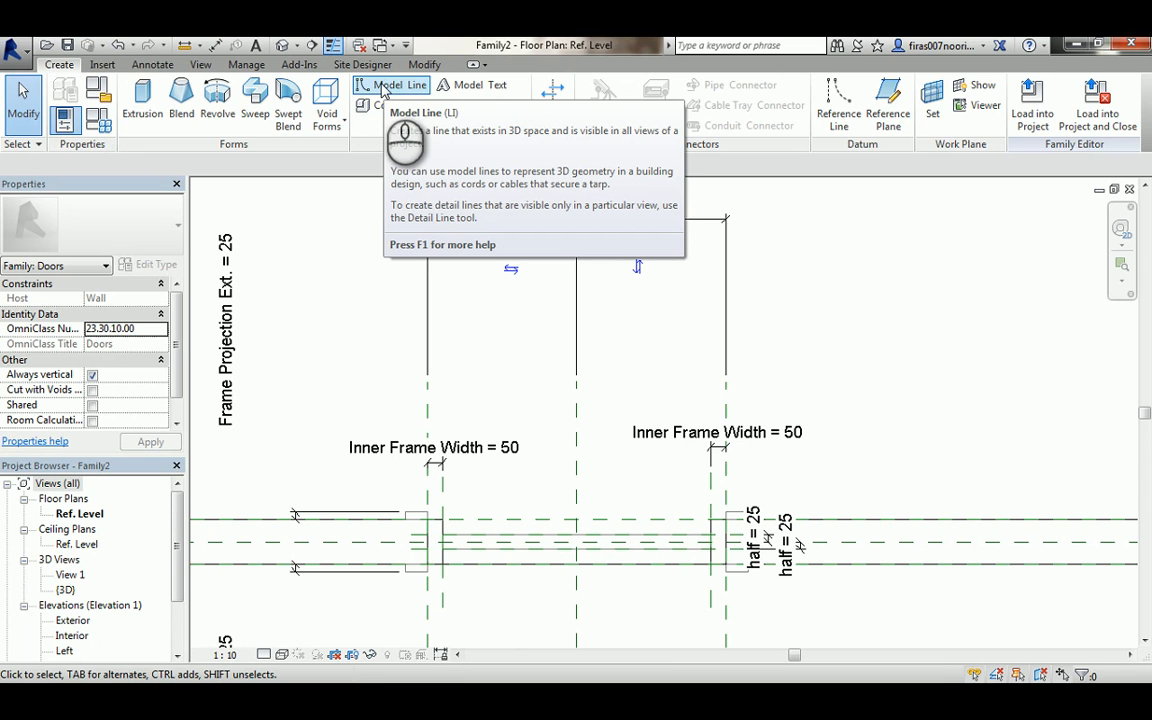
left_click(152, 65)
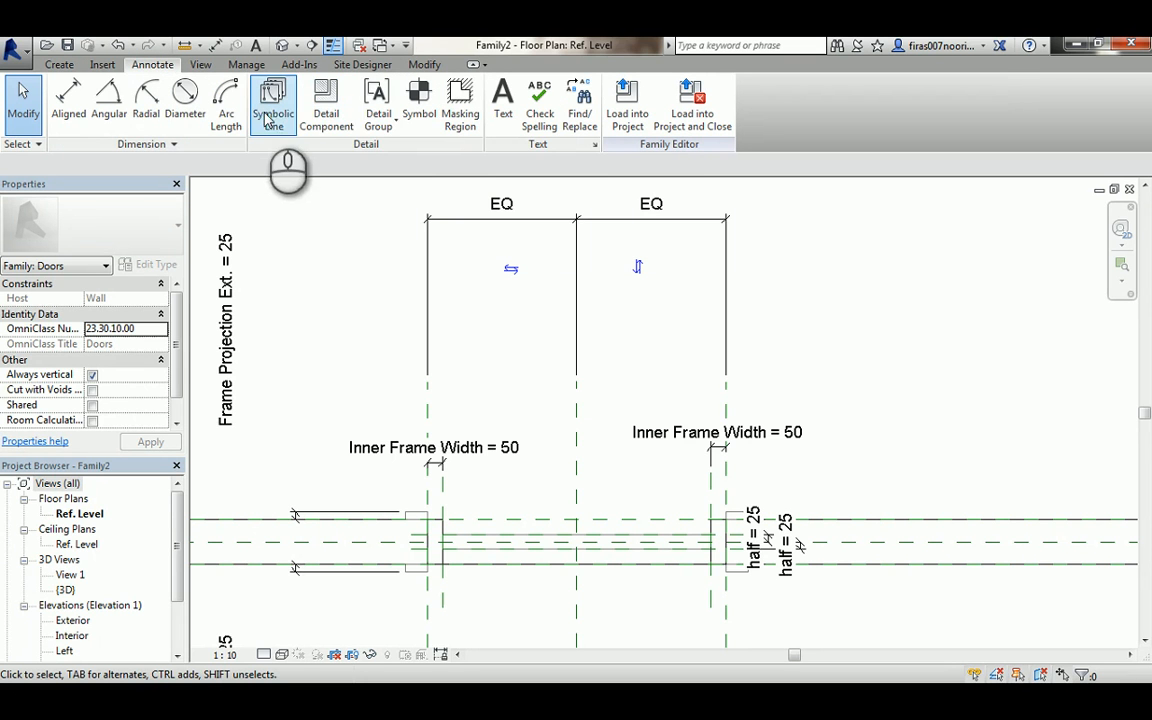
left_click(326, 105)
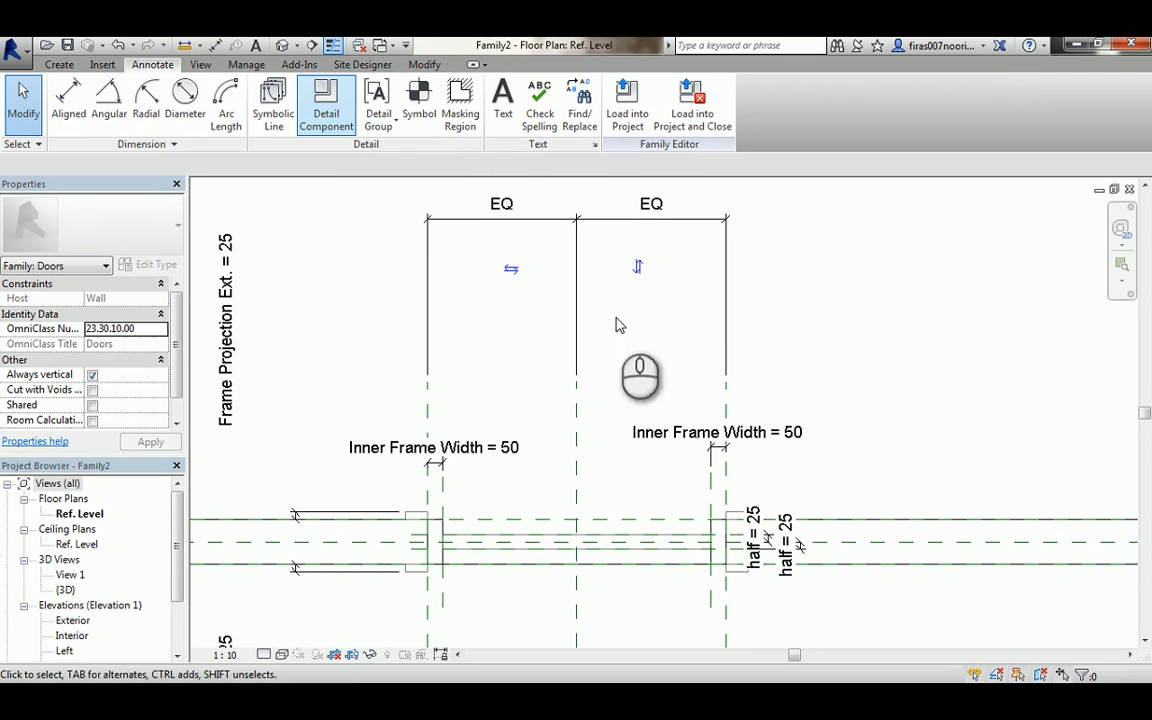
key("Escape")
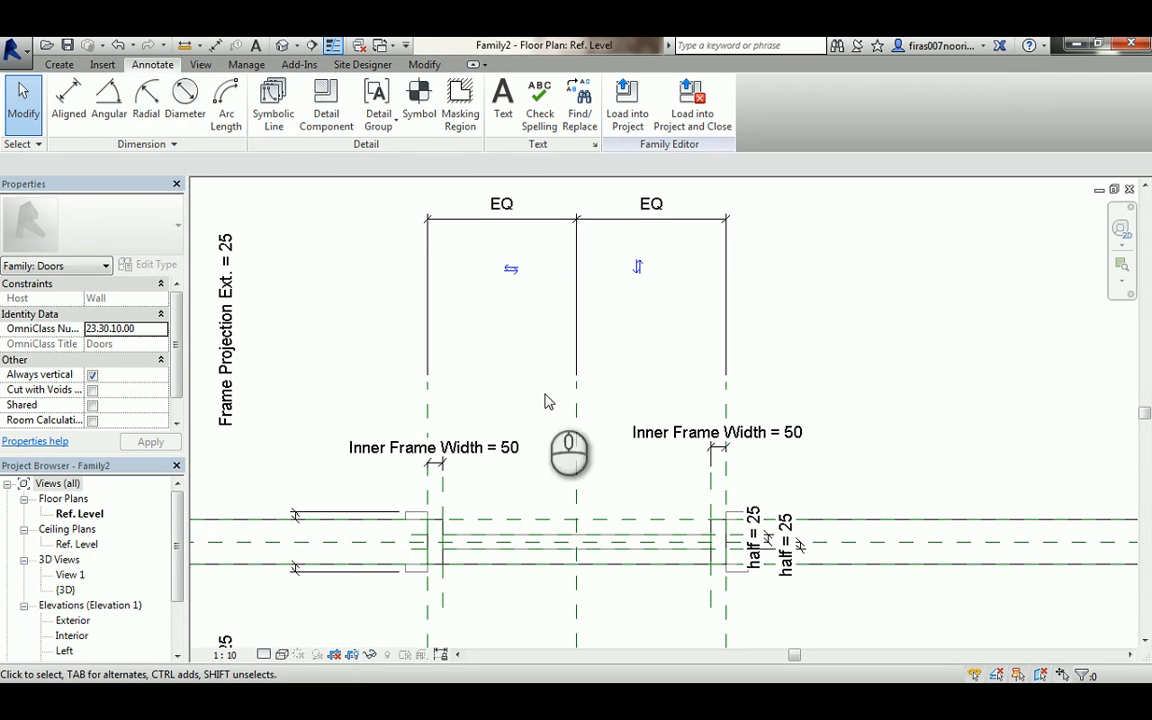
left_click(58, 65)
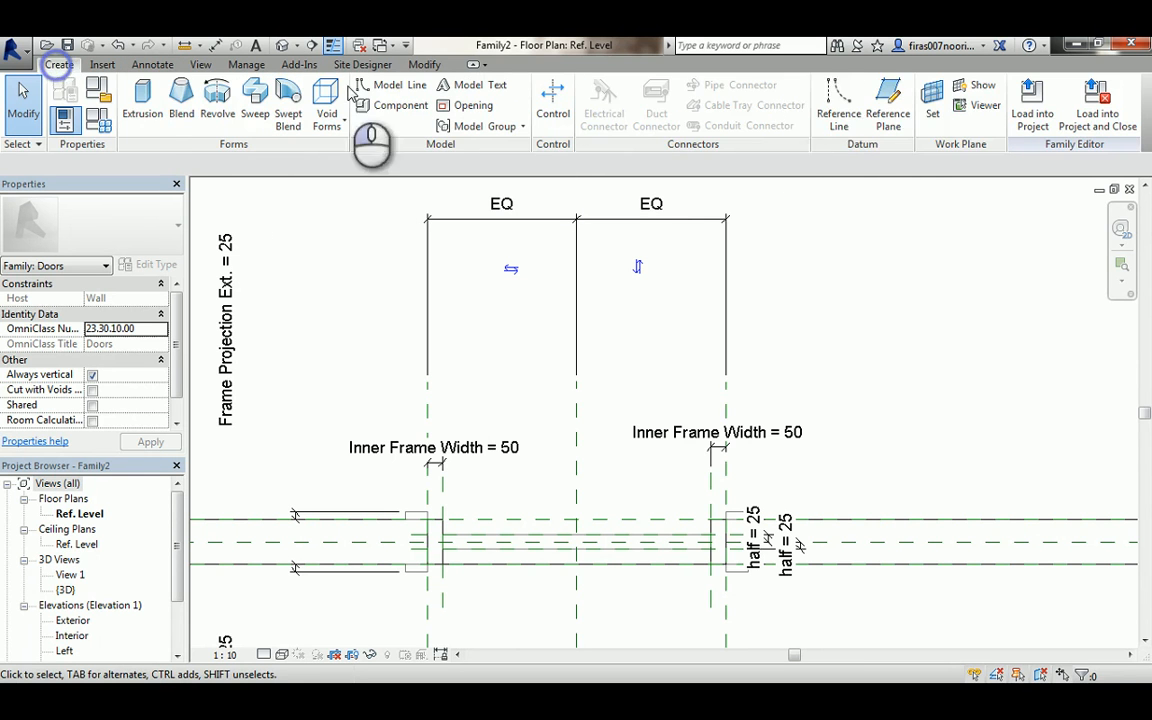
- Extend the vertical reference plane at the right inner frame edge upward beyond the door opening
left_click(870, 115)
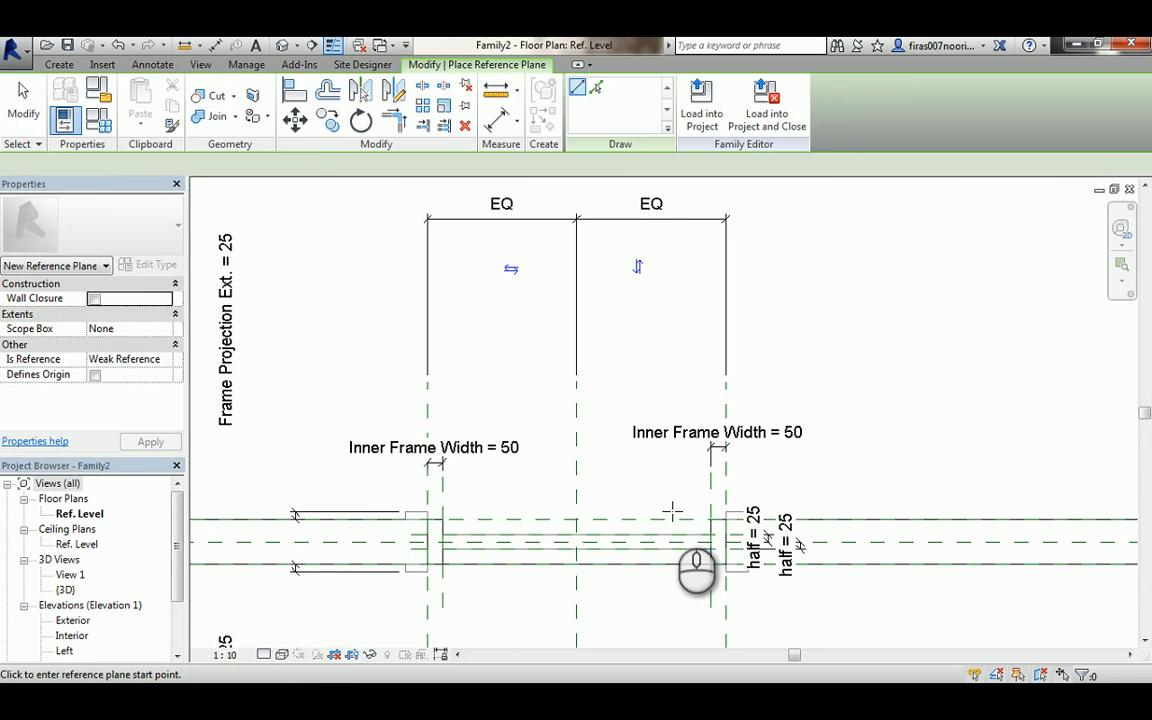
key("Escape")
left_click(710, 482)
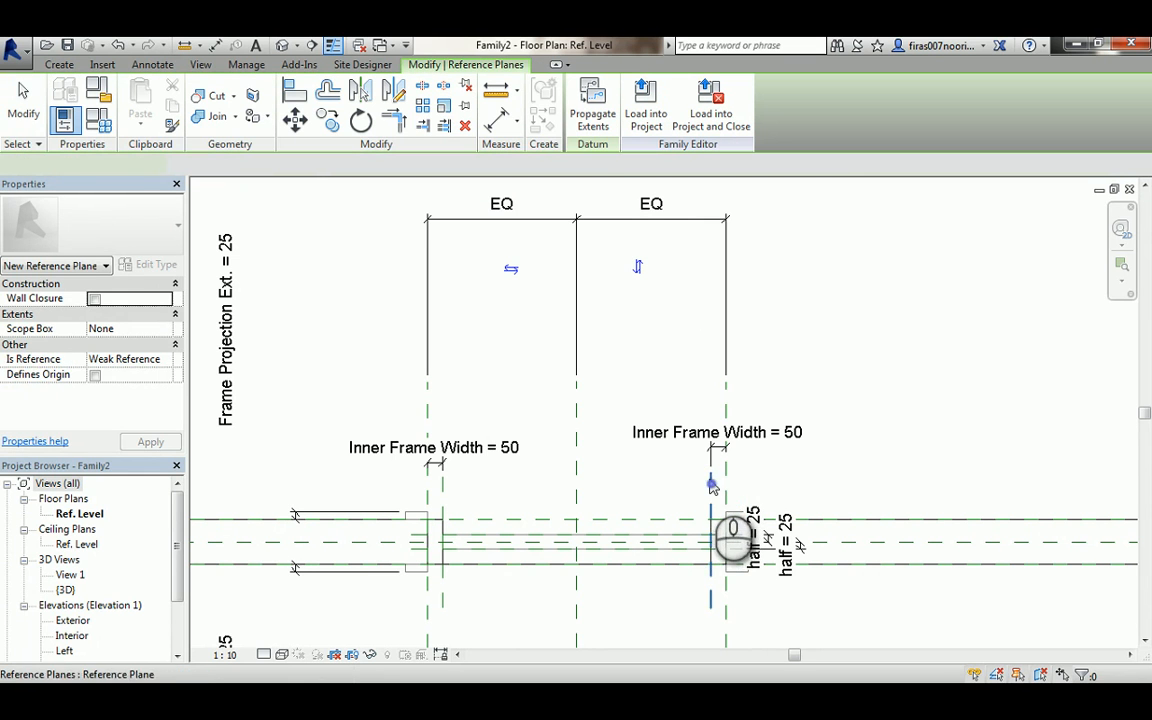
left_click_drag(711, 472, 710, 263)
- Draw a vertical reference plane just inside the right inner frame reference plane
left_click(59, 64)
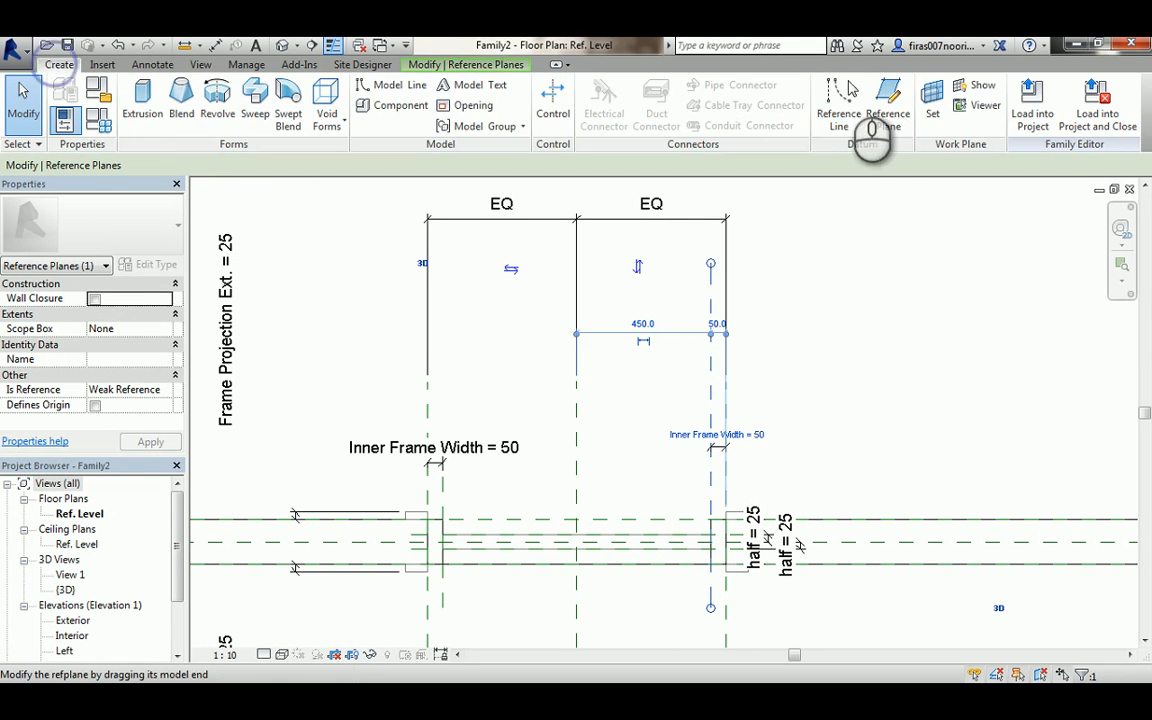
left_click(885, 100)
left_click(692, 263)
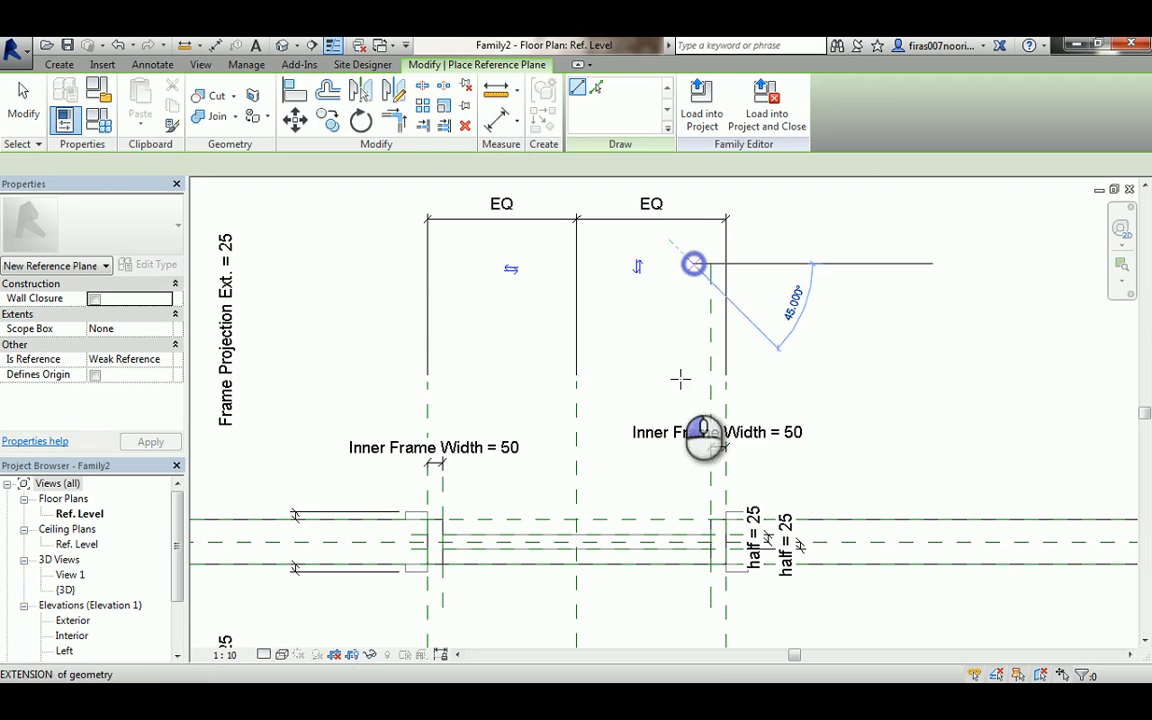
left_click(698, 607)
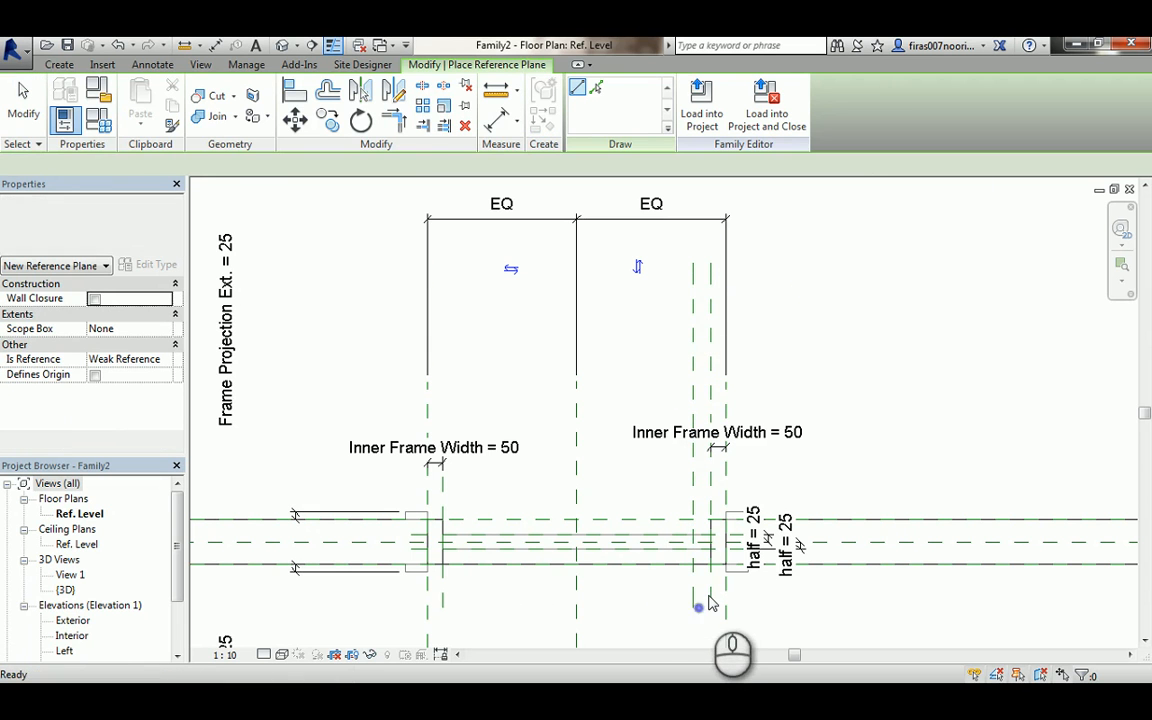
key("Escape")
key("Escape")
- Dimension the new vertical reference plane to the right inner frame reference plane
key("d")
key("i")
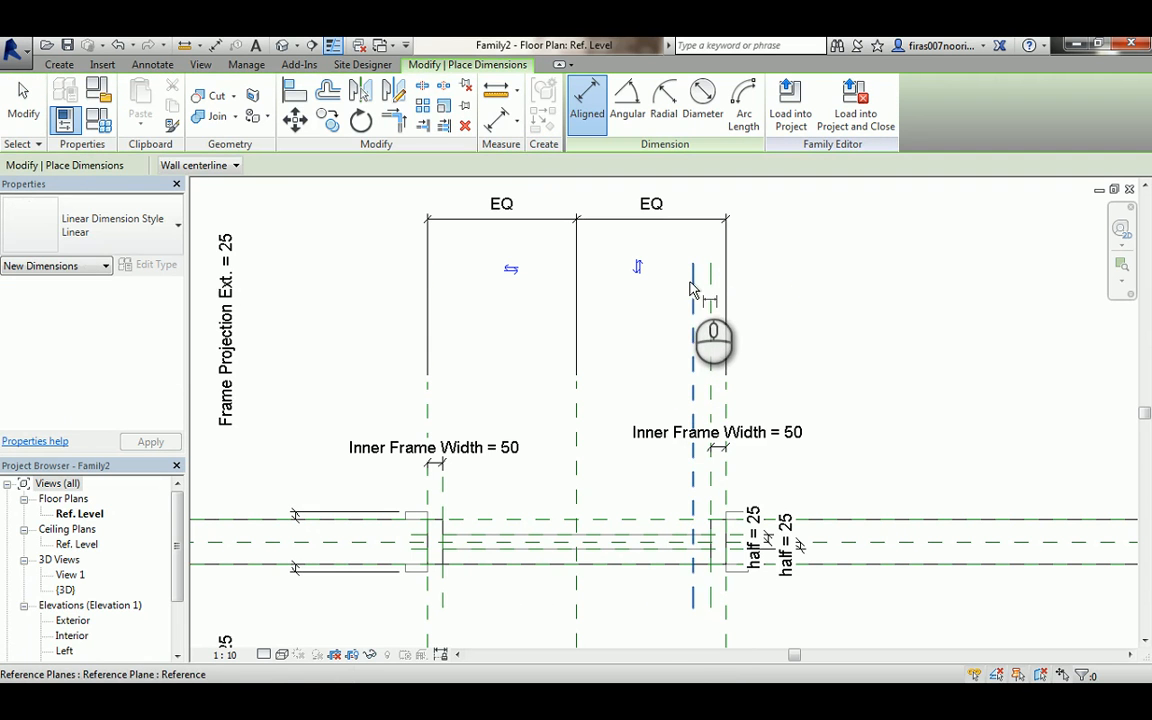
left_click(691, 281)
left_click(711, 275)
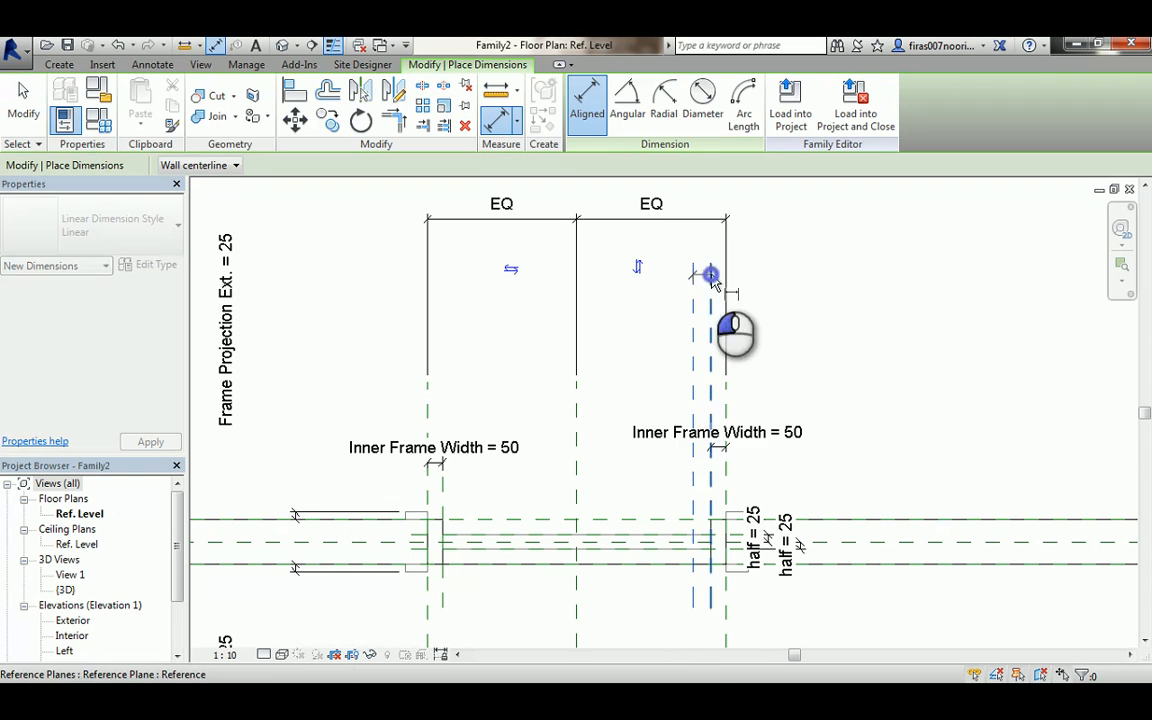
left_click(762, 291)
scroll(750, 325, "up", 4)
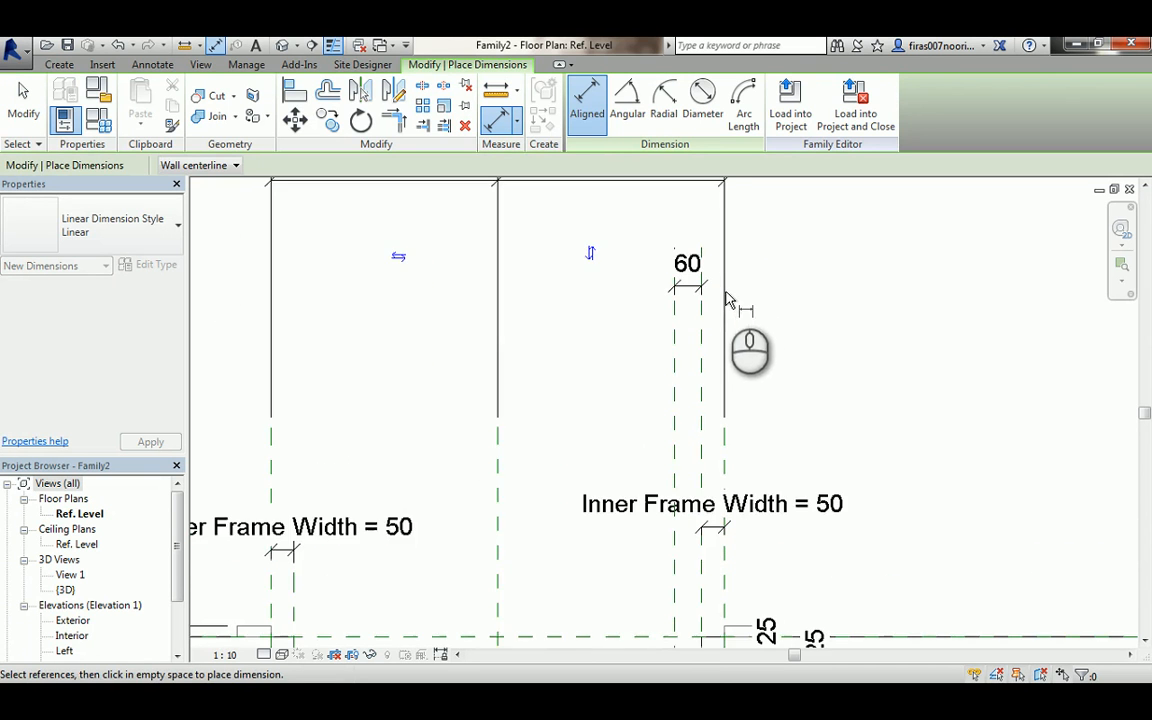
- Label the new dimension with the Leaf Thick parameter
key("Escape")
key("Escape")
left_click(682, 265)
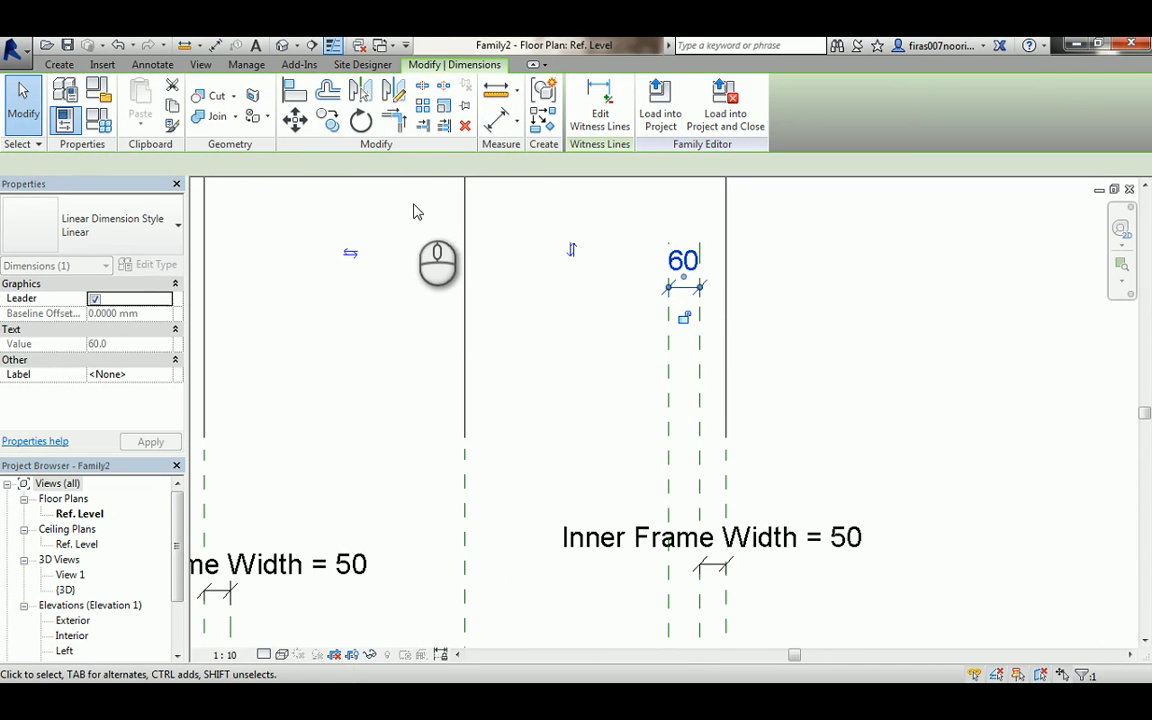
left_click(415, 166)
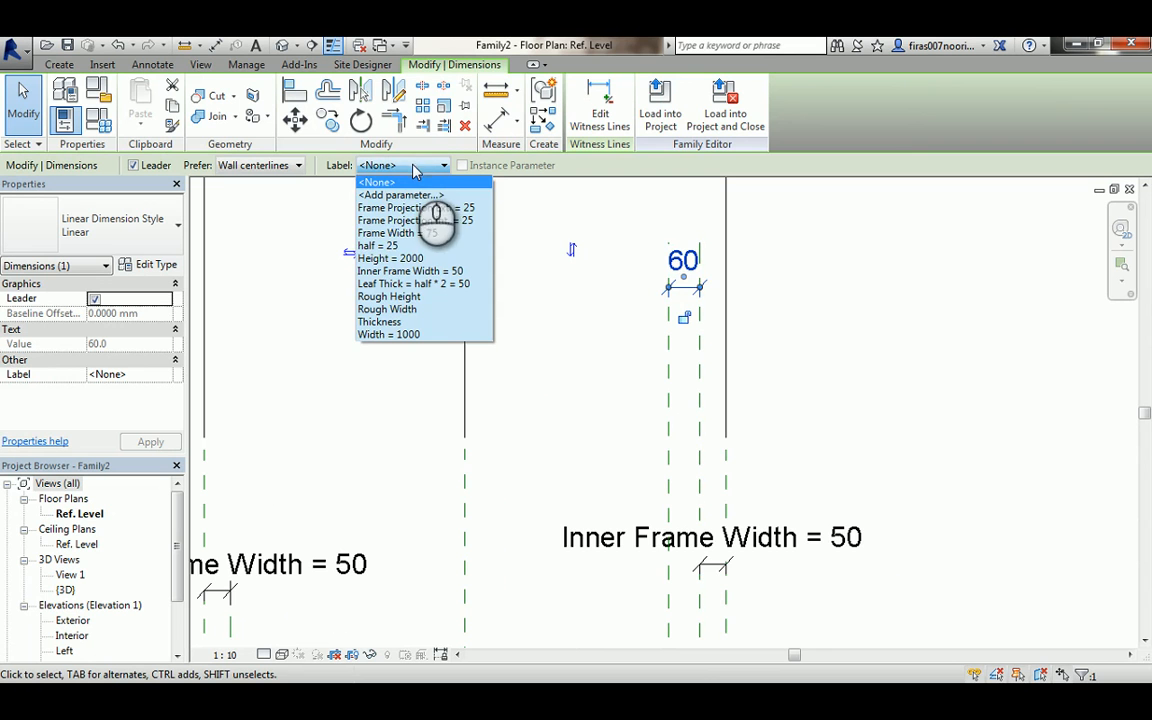
left_click(393, 285)
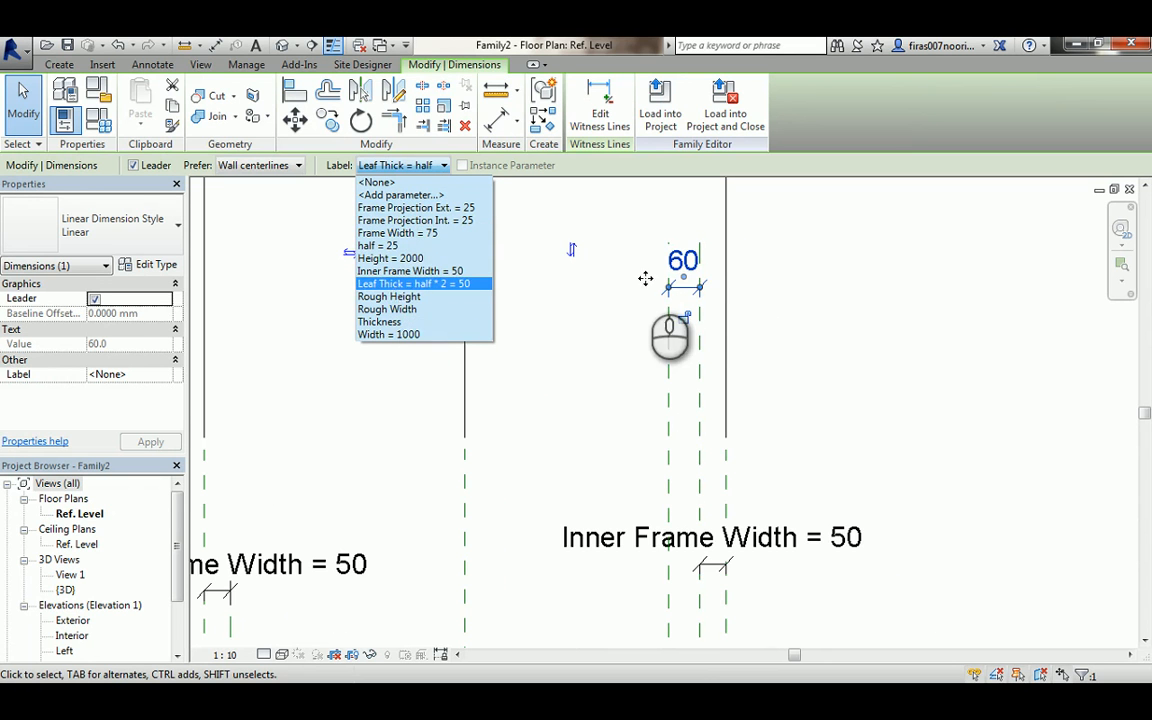
scroll(699, 334, "down", 4)
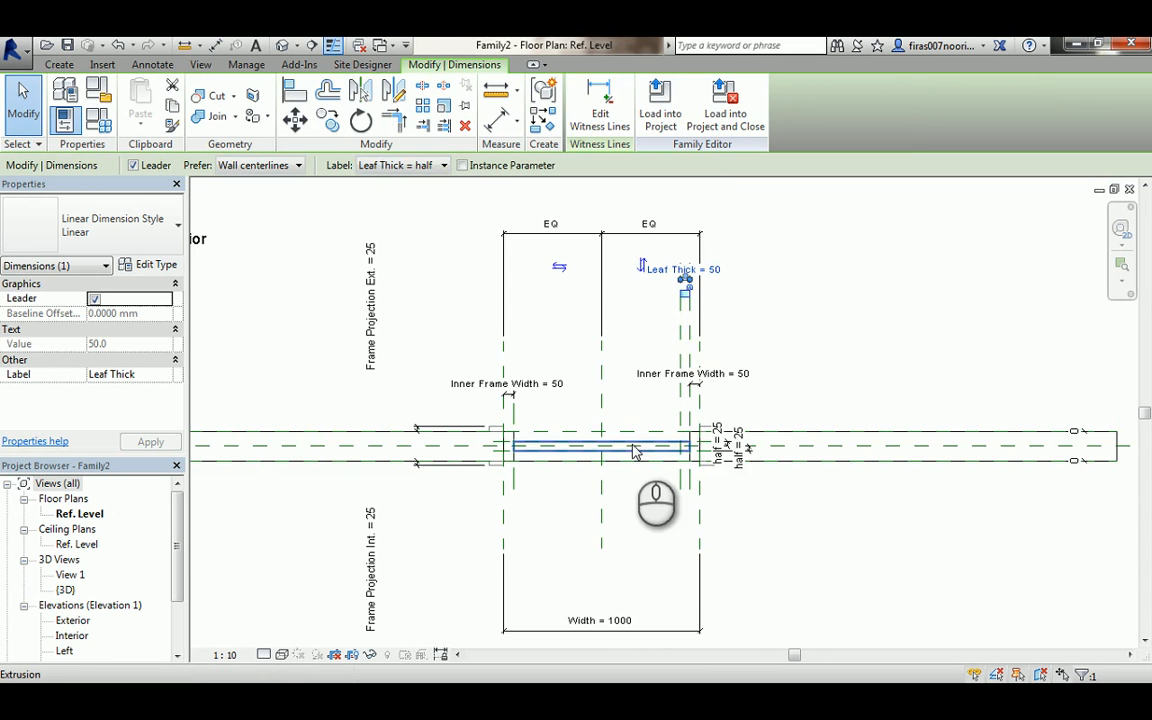
scroll(662, 390, "up", 2)
left_click(808, 296)
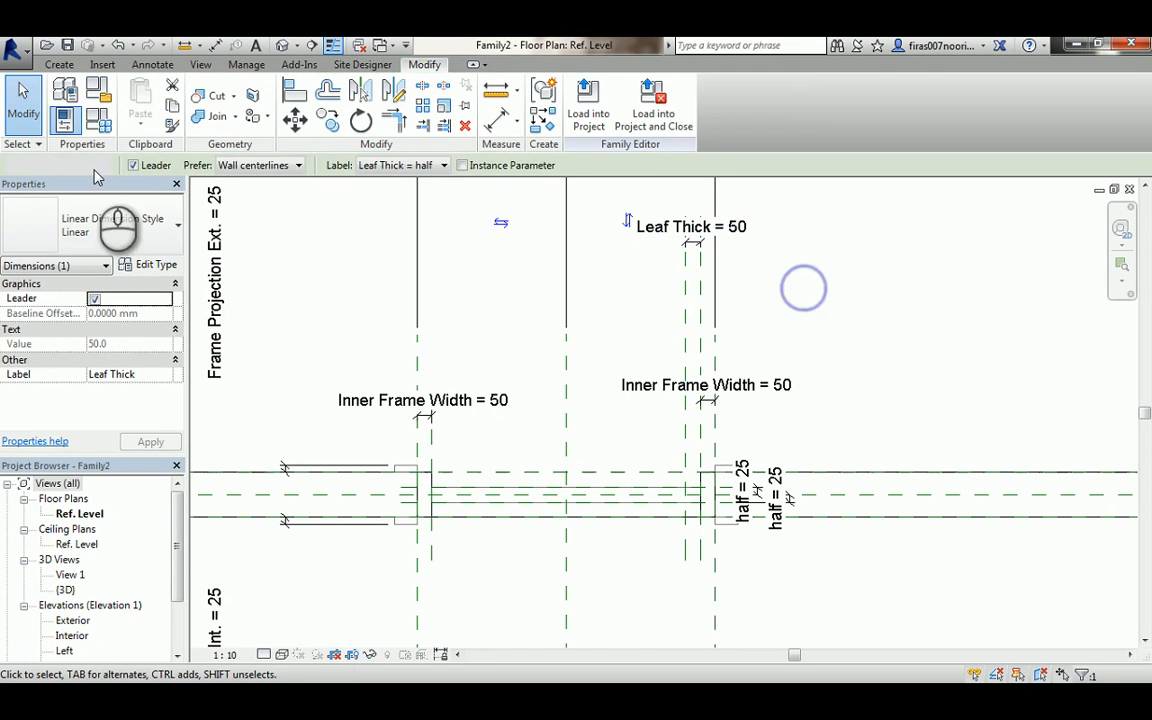
- Draw a horizontal reference plane above the wall near the right door jamb
left_click(59, 64)
left_click(886, 97)
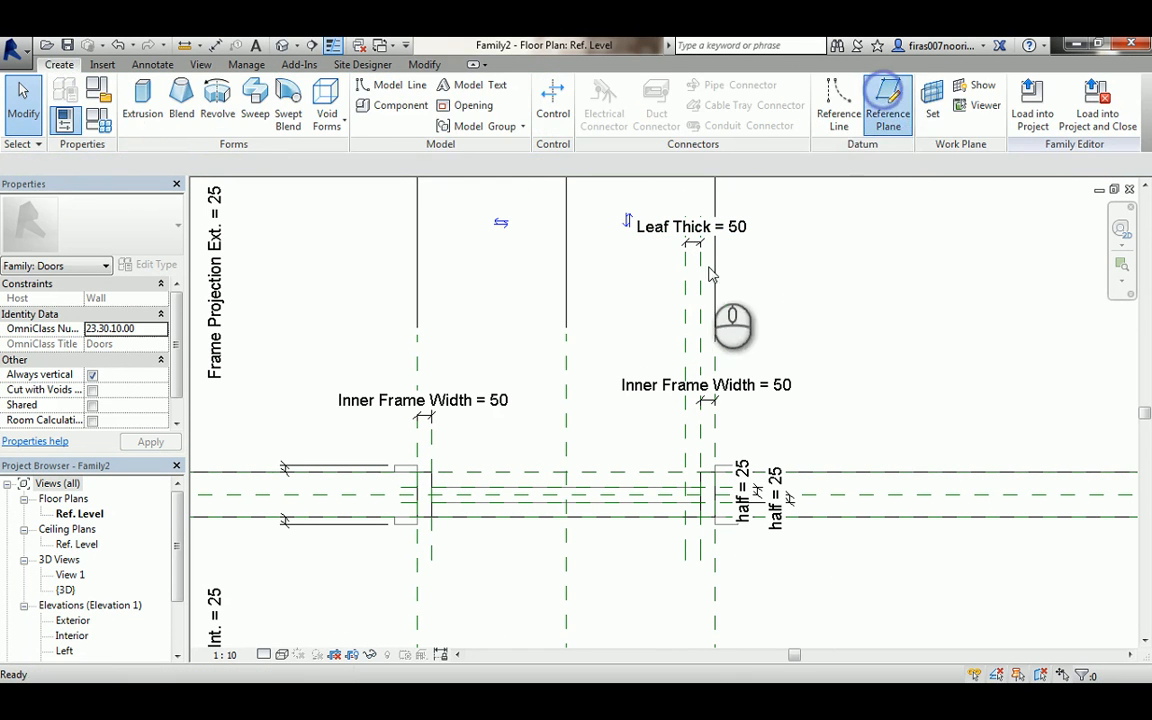
left_click(745, 262)
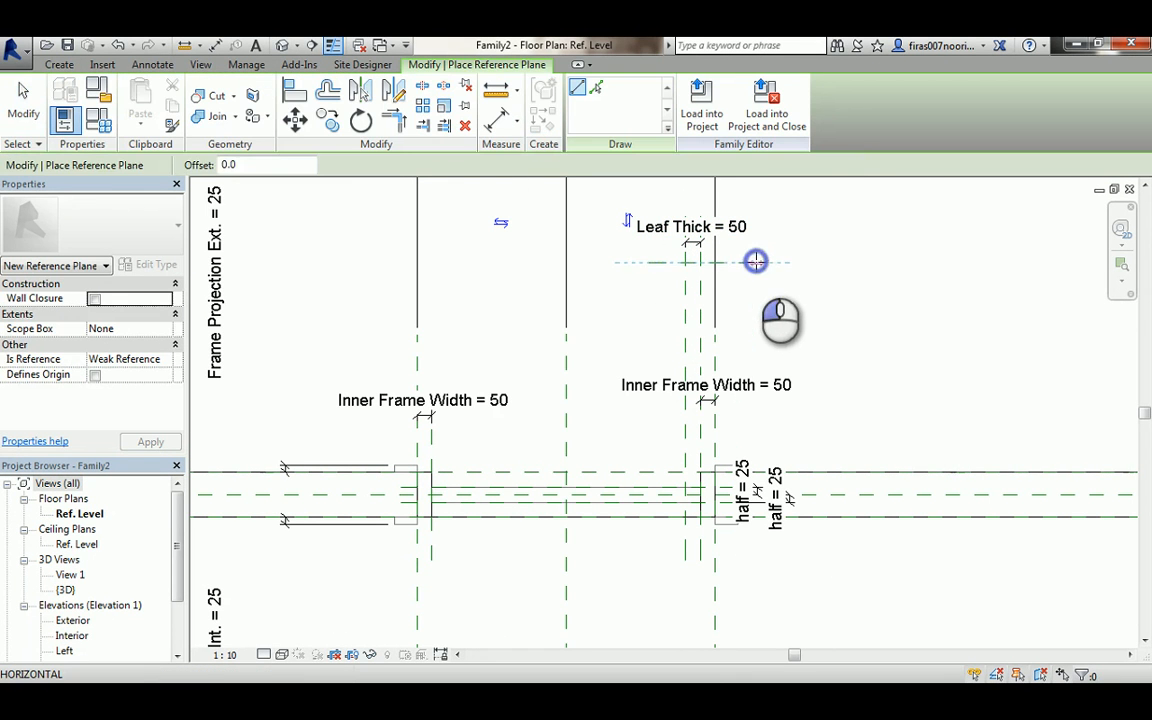
key("Escape")
key("Escape")
- Dimension the horizontal reference plane to the reference plane along the wall face
key("d")
key("i")
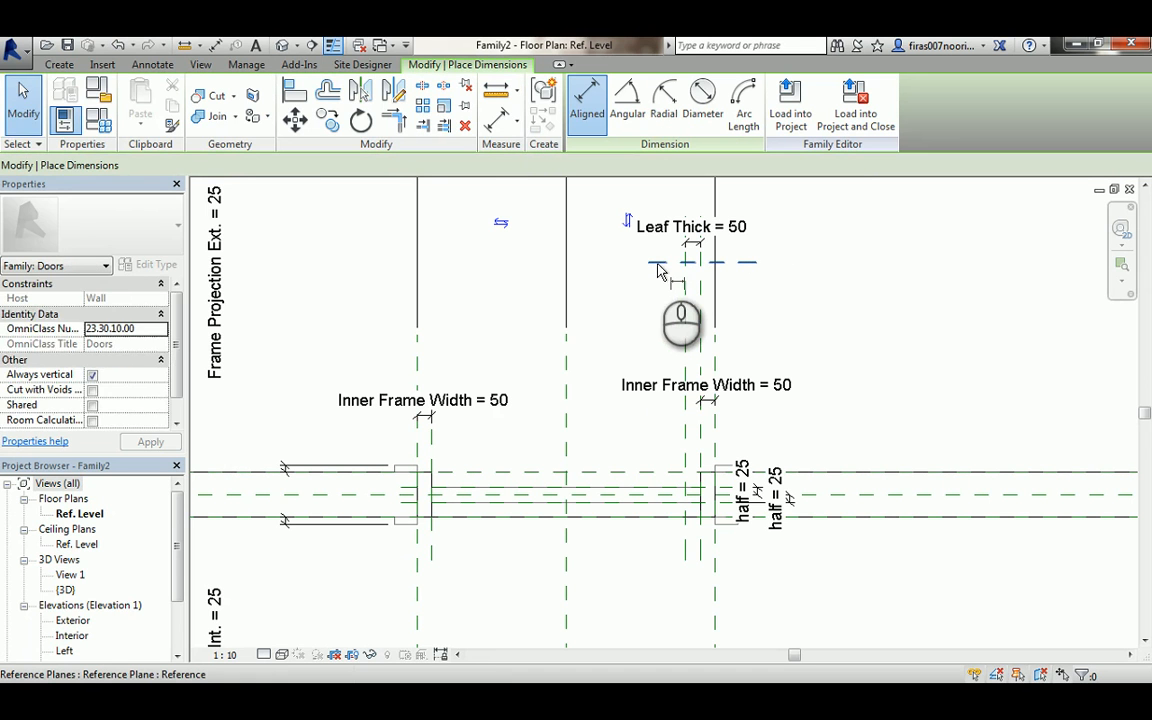
left_click(652, 264)
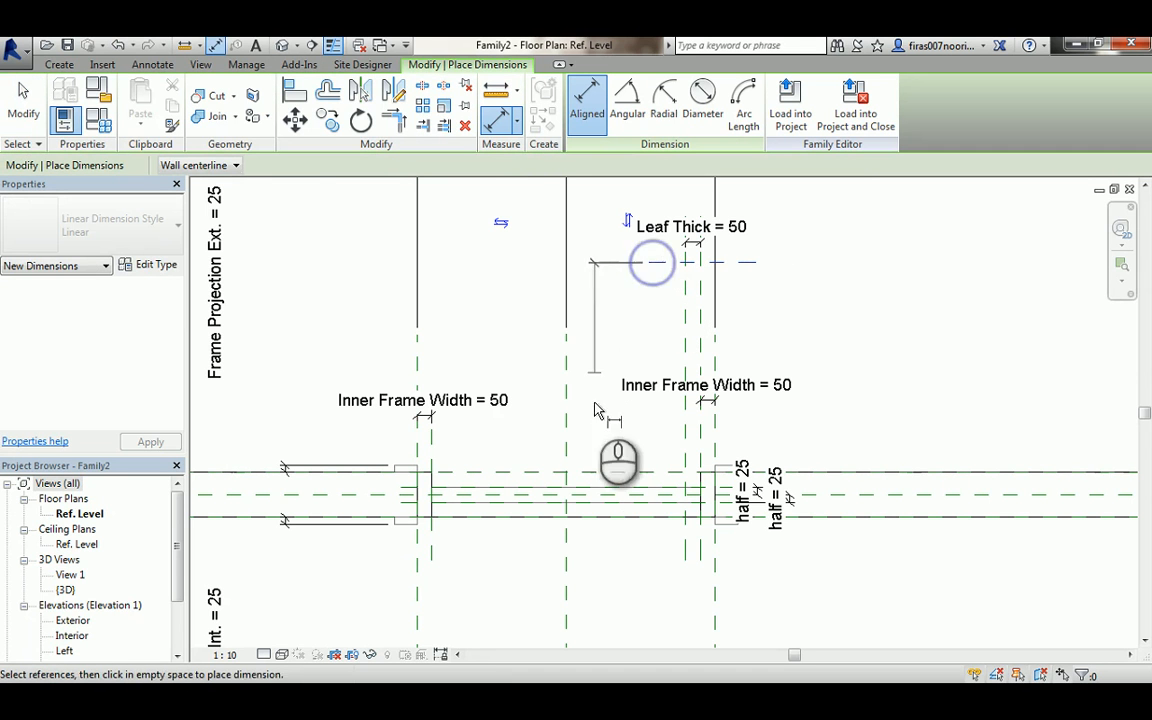
left_click(618, 470)
left_click(604, 360)
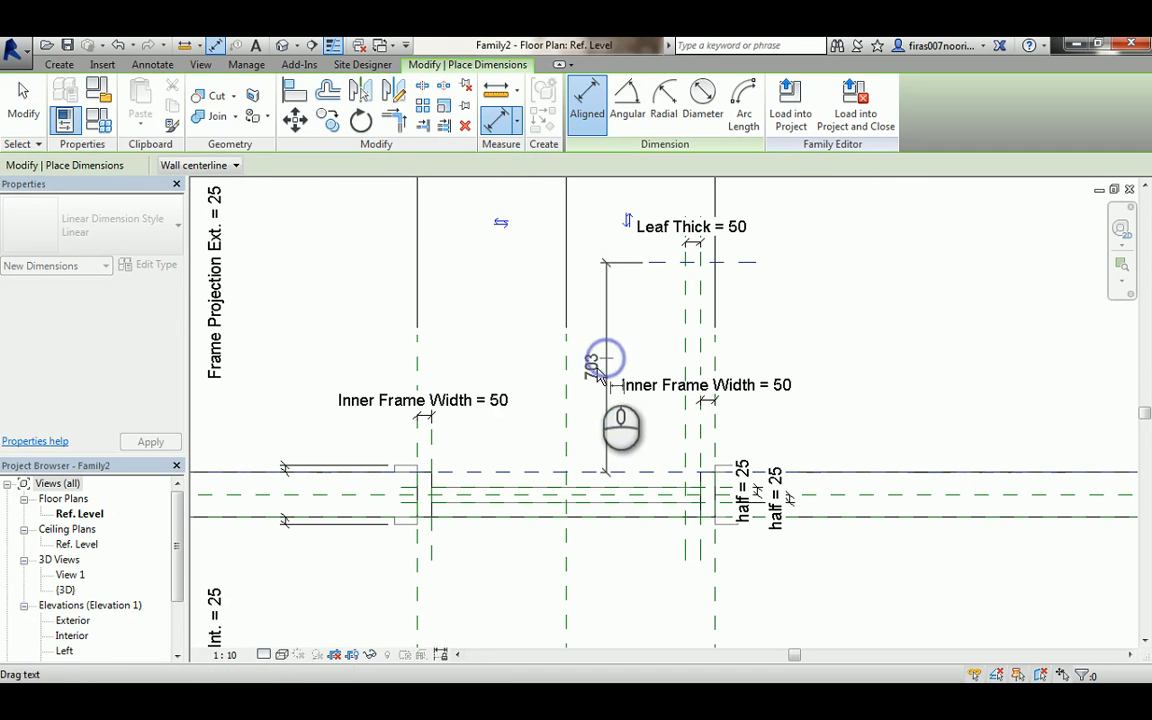
key("Escape")
key("Escape")
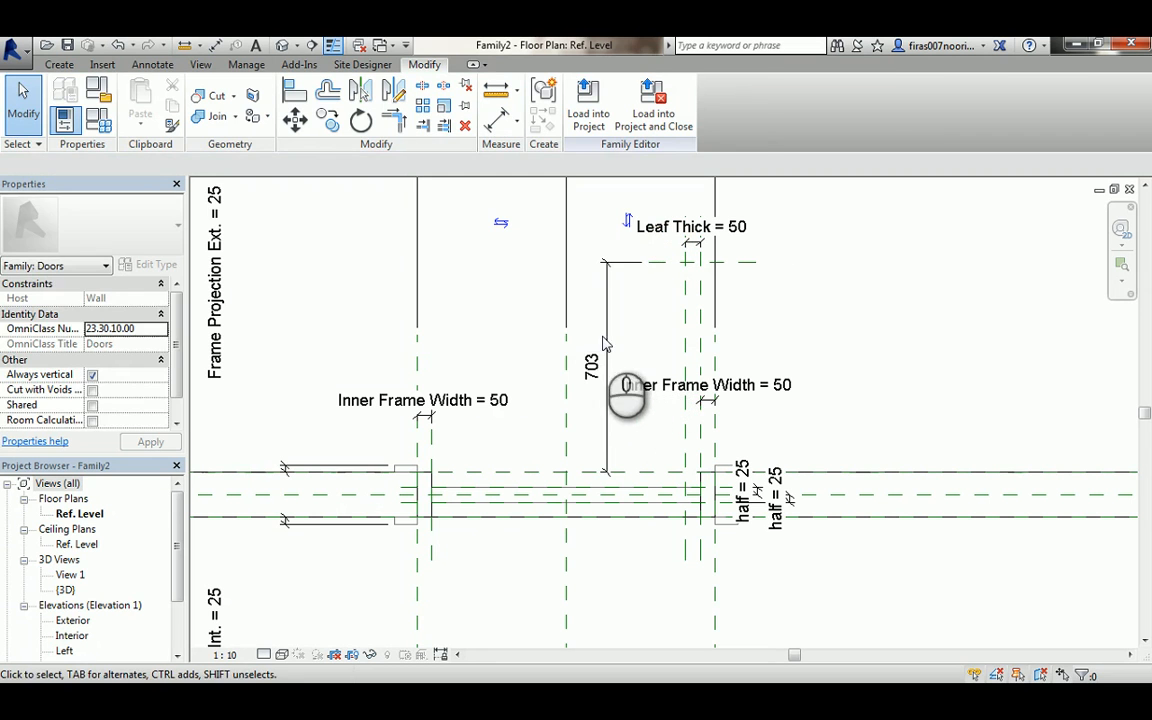
- Label the vertical dimension with a new type parameter named Open
left_click(606, 320)
left_click(400, 165)
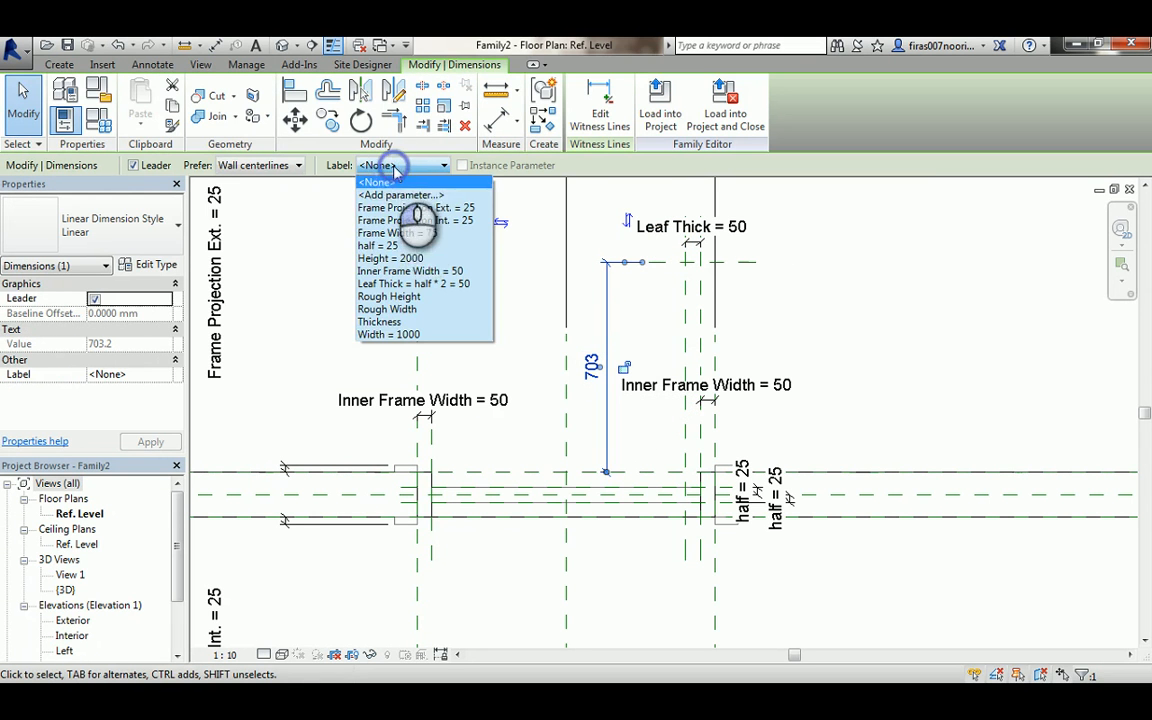
left_click(401, 195)
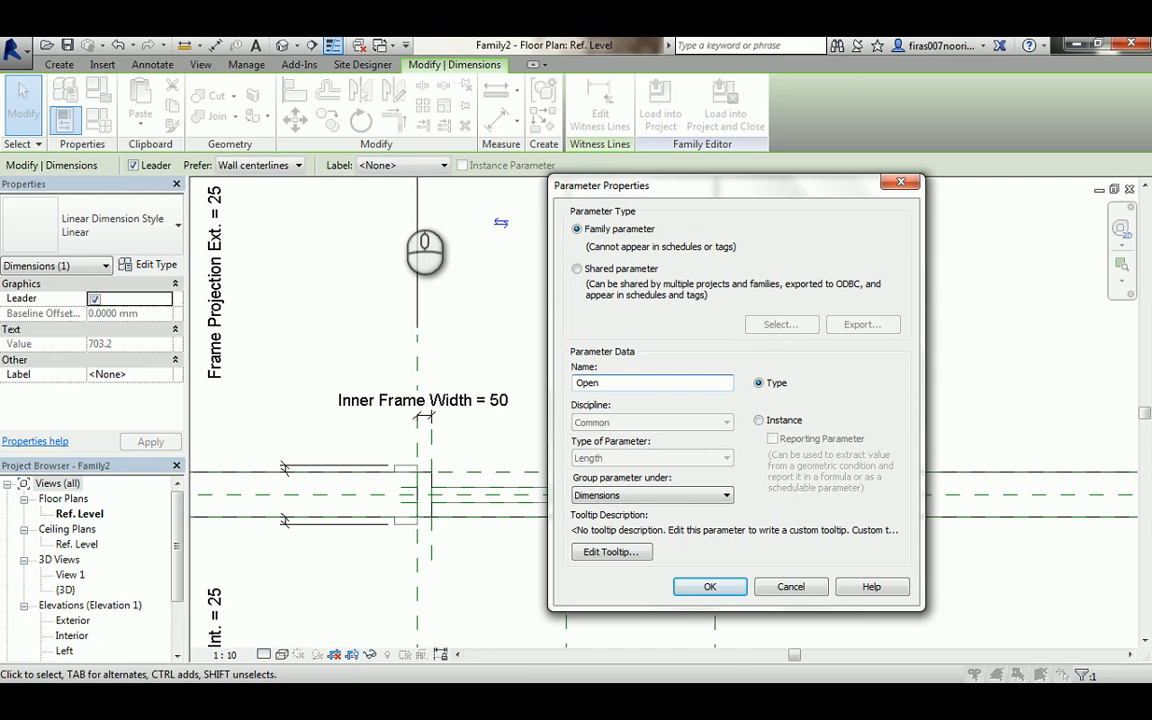
left_click(708, 586)
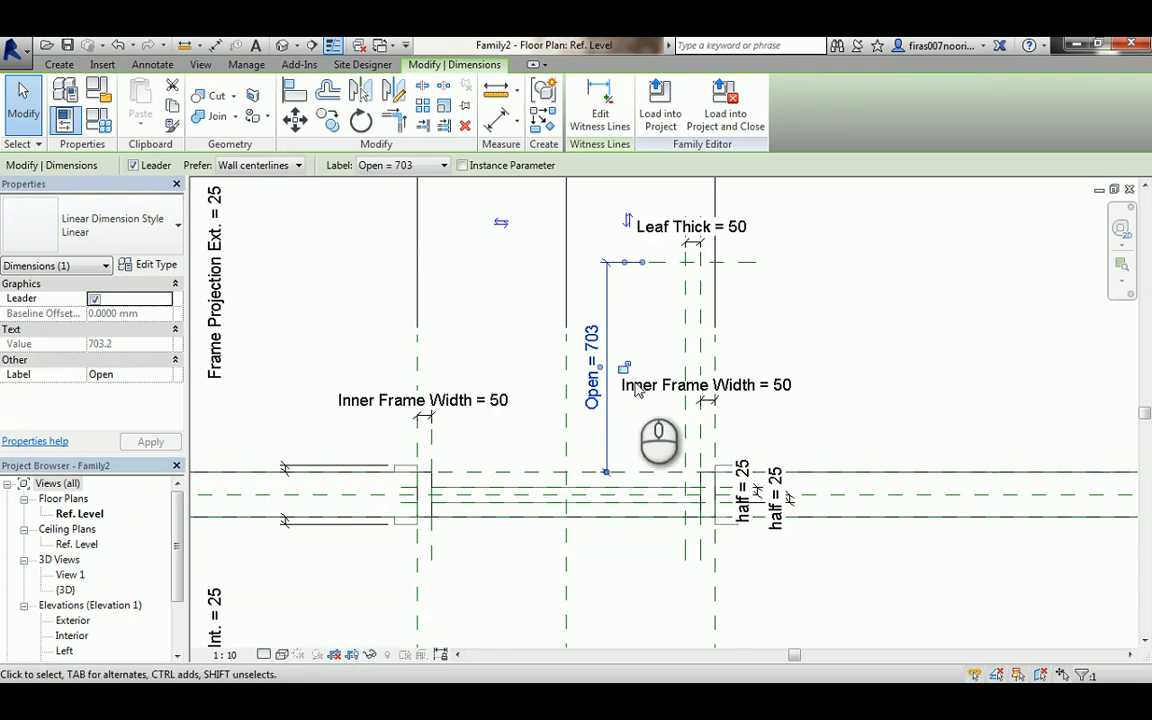
- In Family Types, set the Open parameter's formula to Width - (Inner Frame Width * 2)
left_click(98, 118)
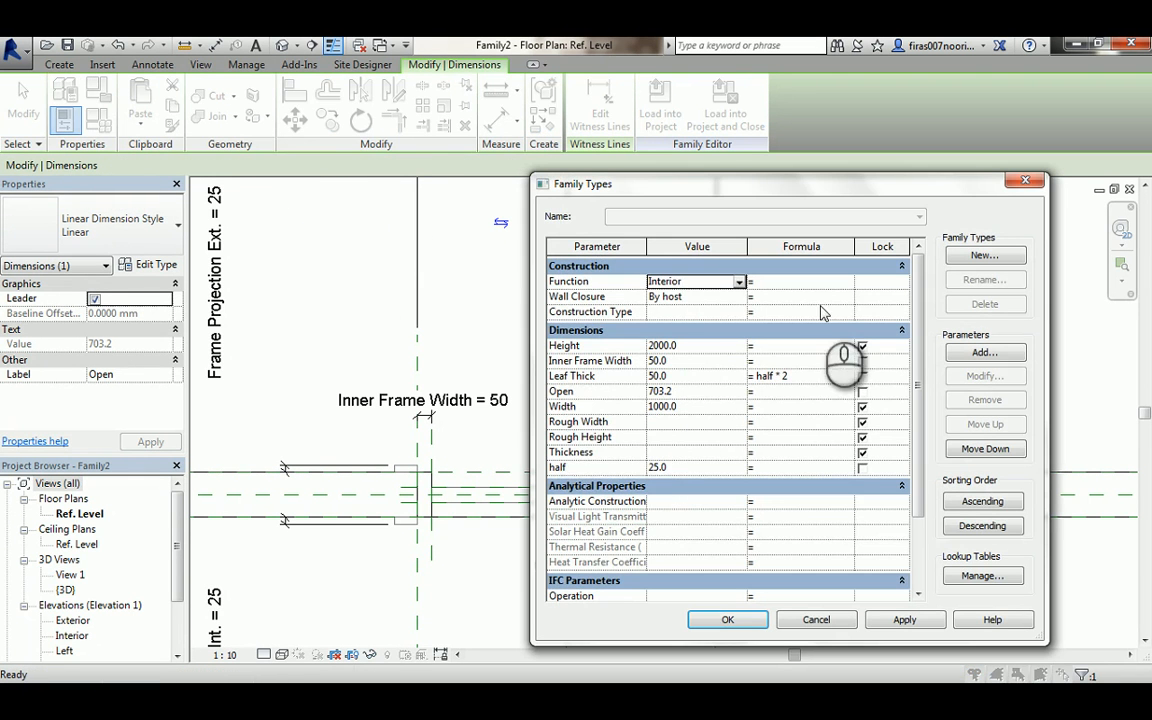
left_click(777, 394)
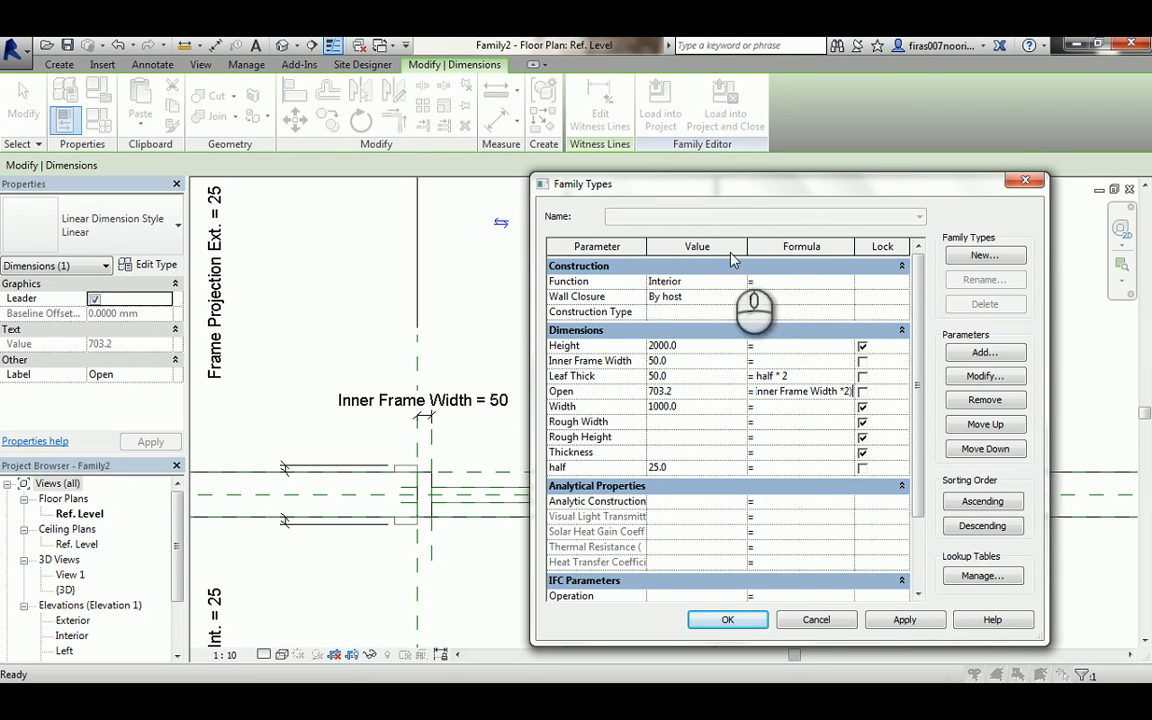
left_click_drag(748, 245, 705, 245)
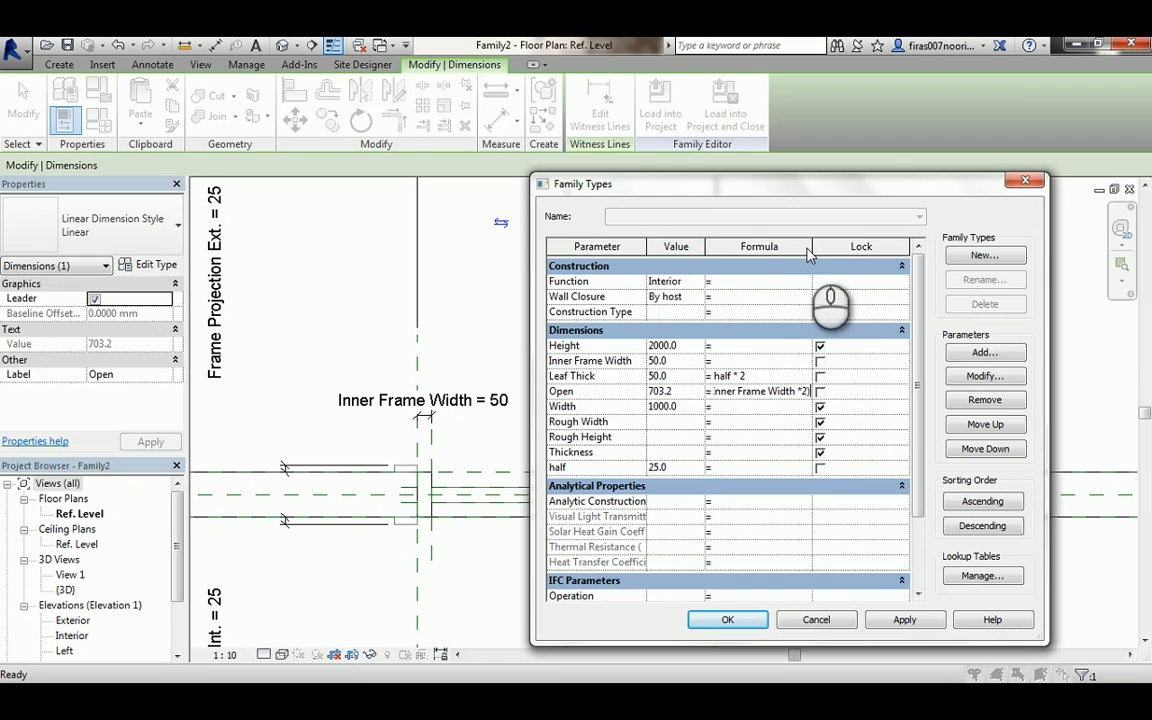
left_click_drag(813, 247, 893, 246)
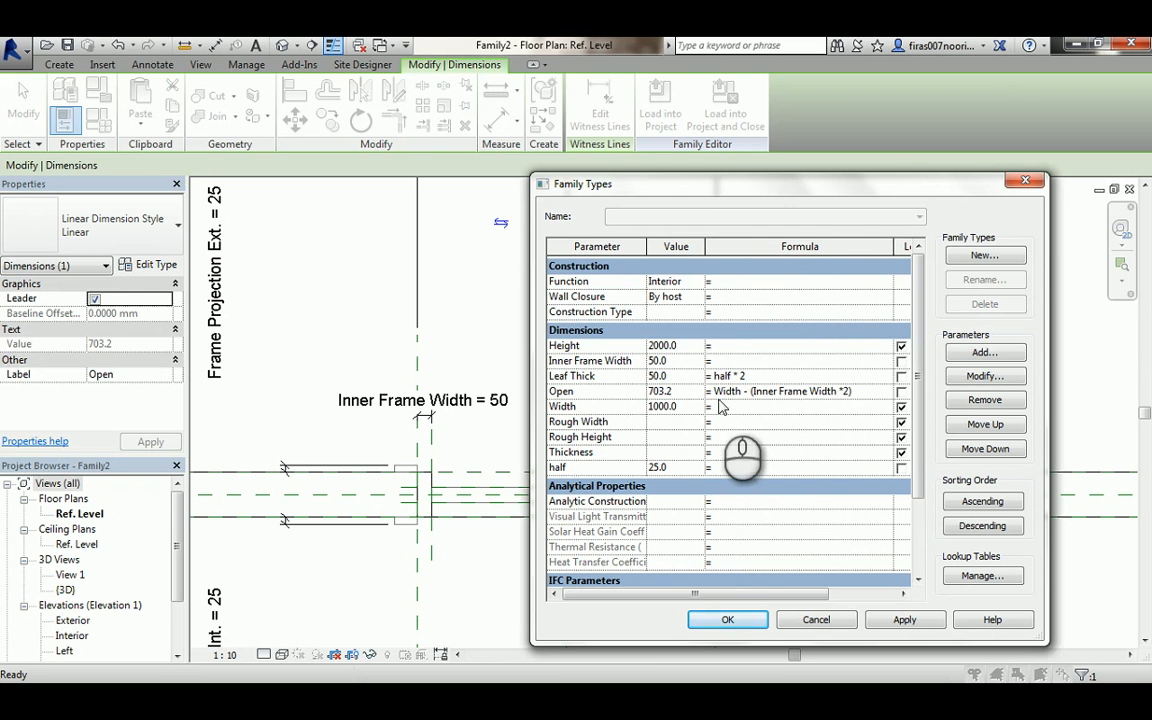
key("Tab")
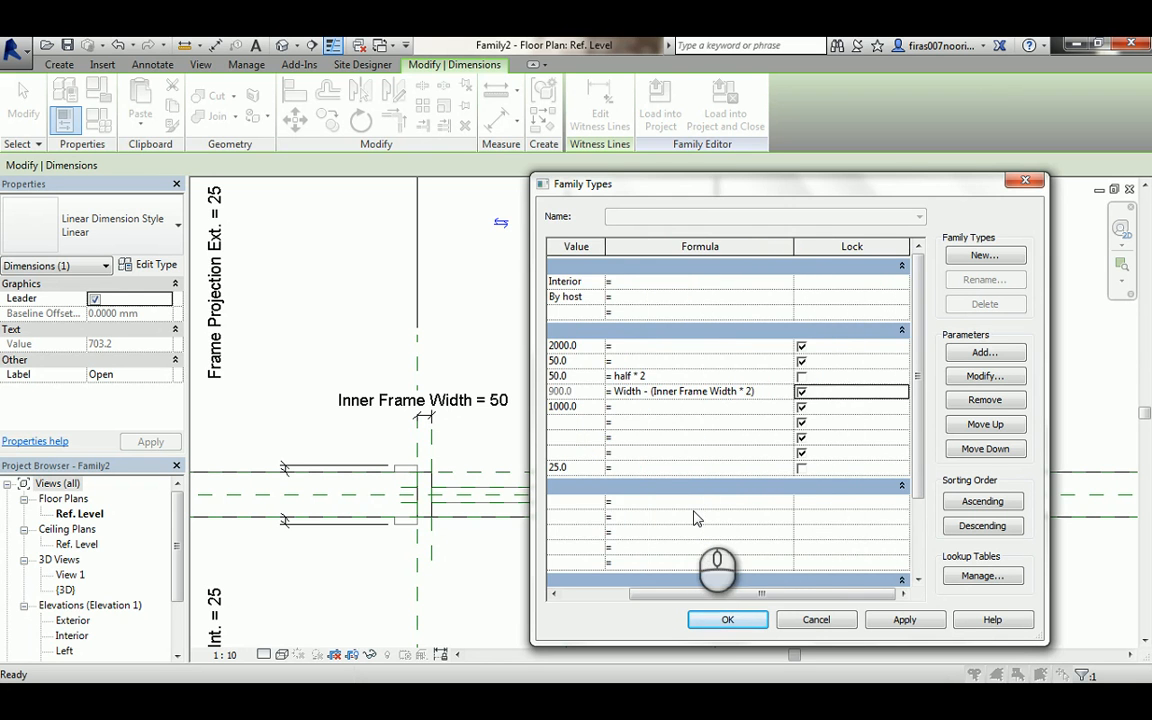
left_click(601, 594)
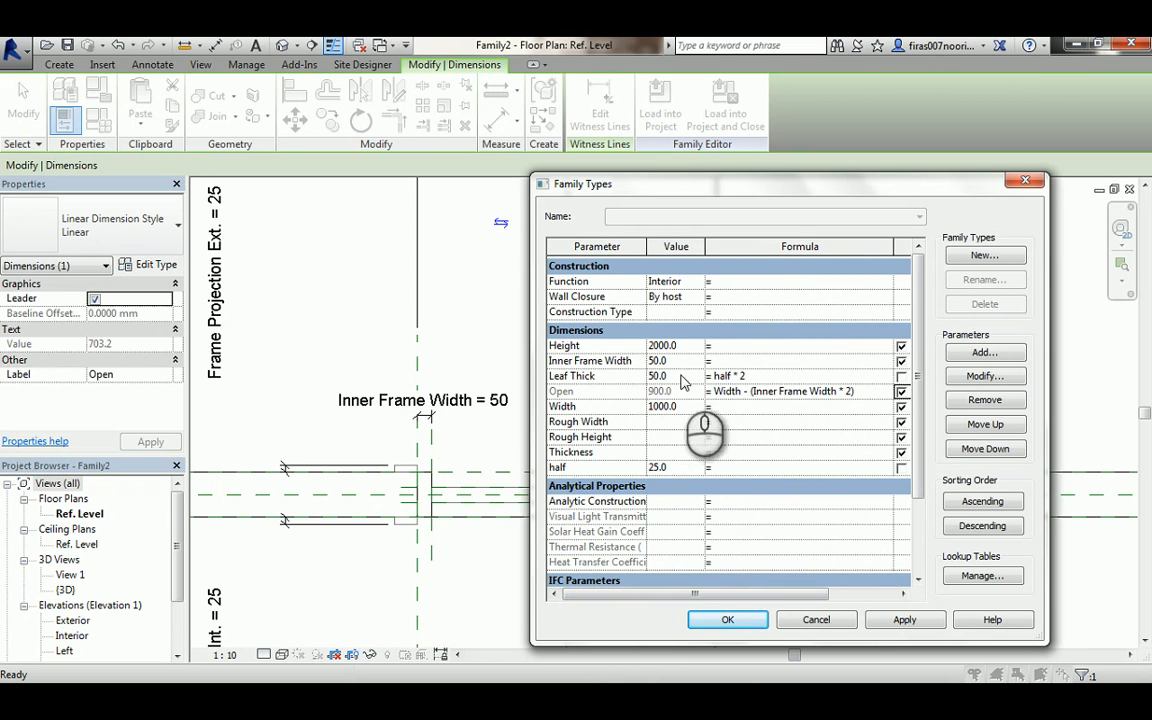
left_click(728, 619)
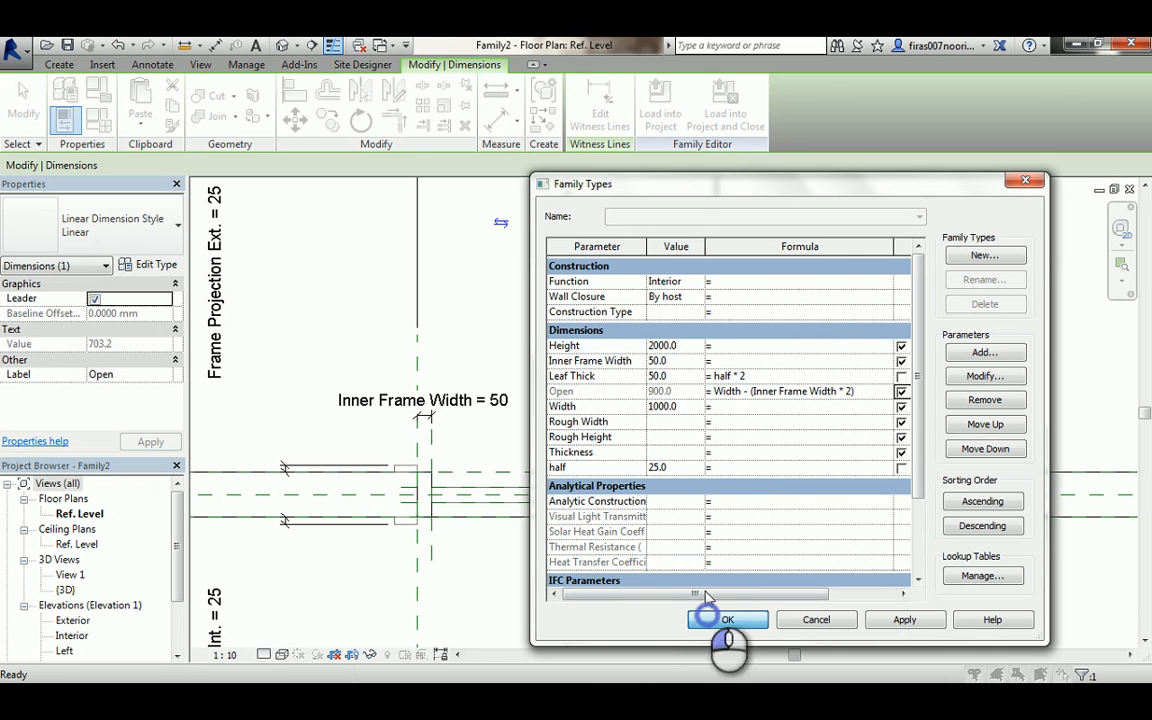
- Move the Leaf Thick dimension text above the horizontal reference plane at the door leaf's top
middle_click_drag(671, 306, 652, 440)
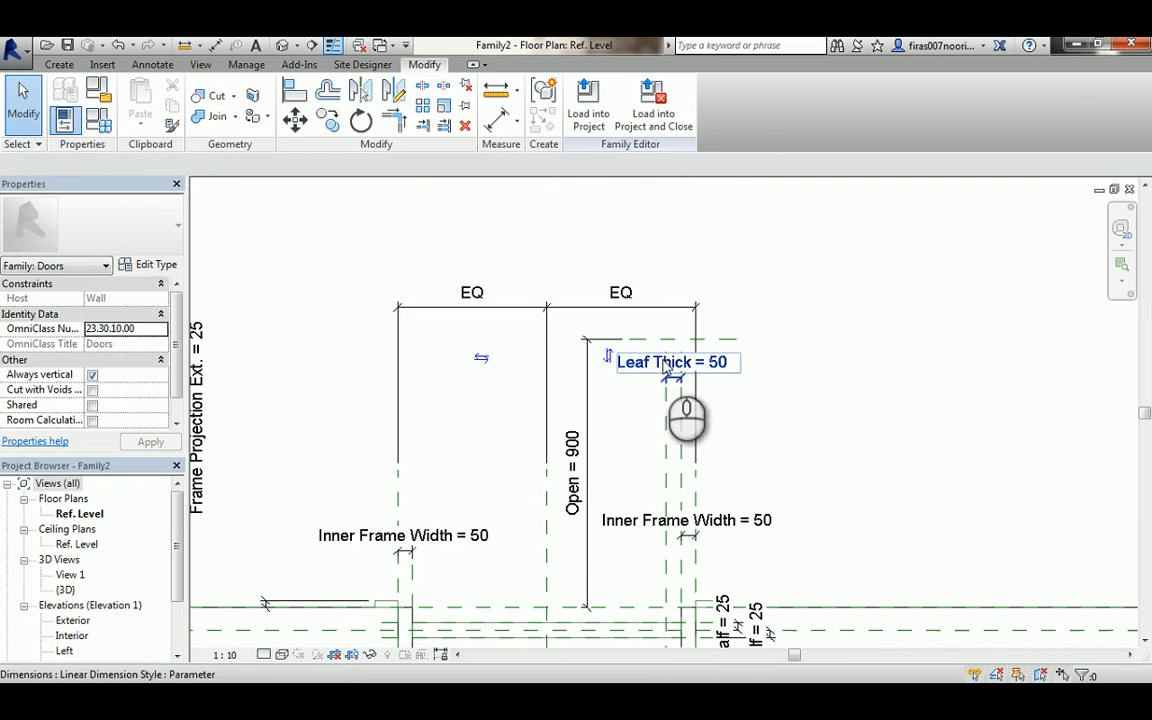
left_click(664, 363)
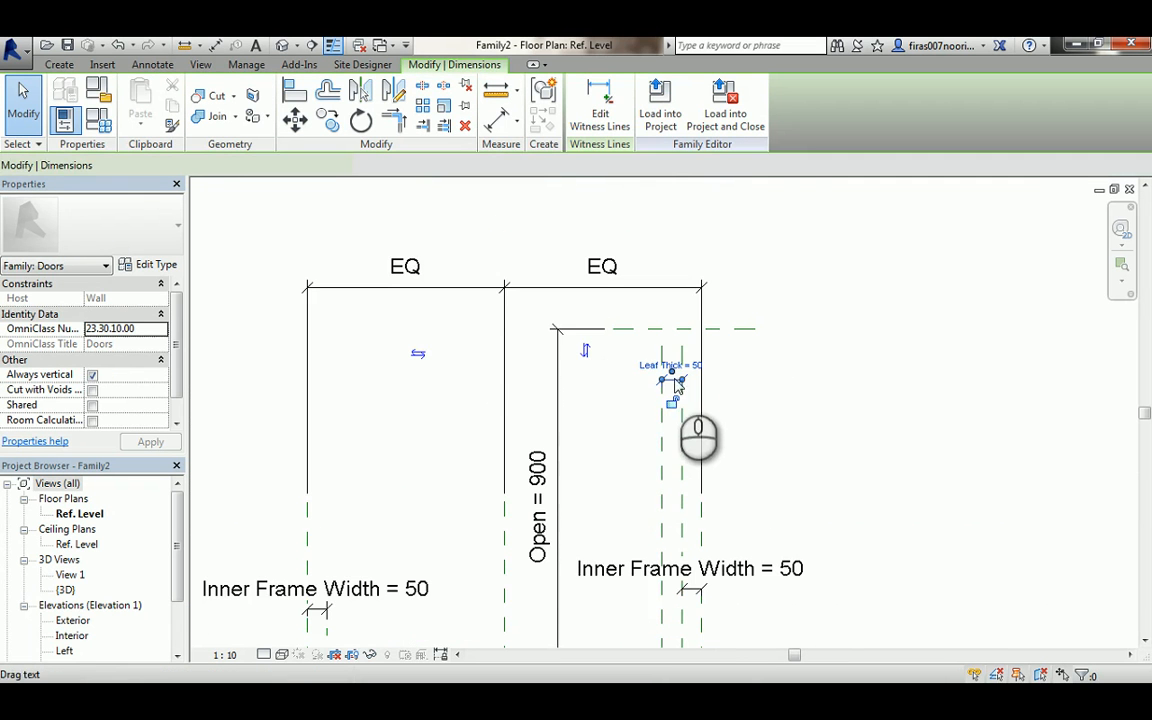
left_click(672, 380)
scroll(672, 380, "up", 2)
left_click_drag(672, 380, 695, 240)
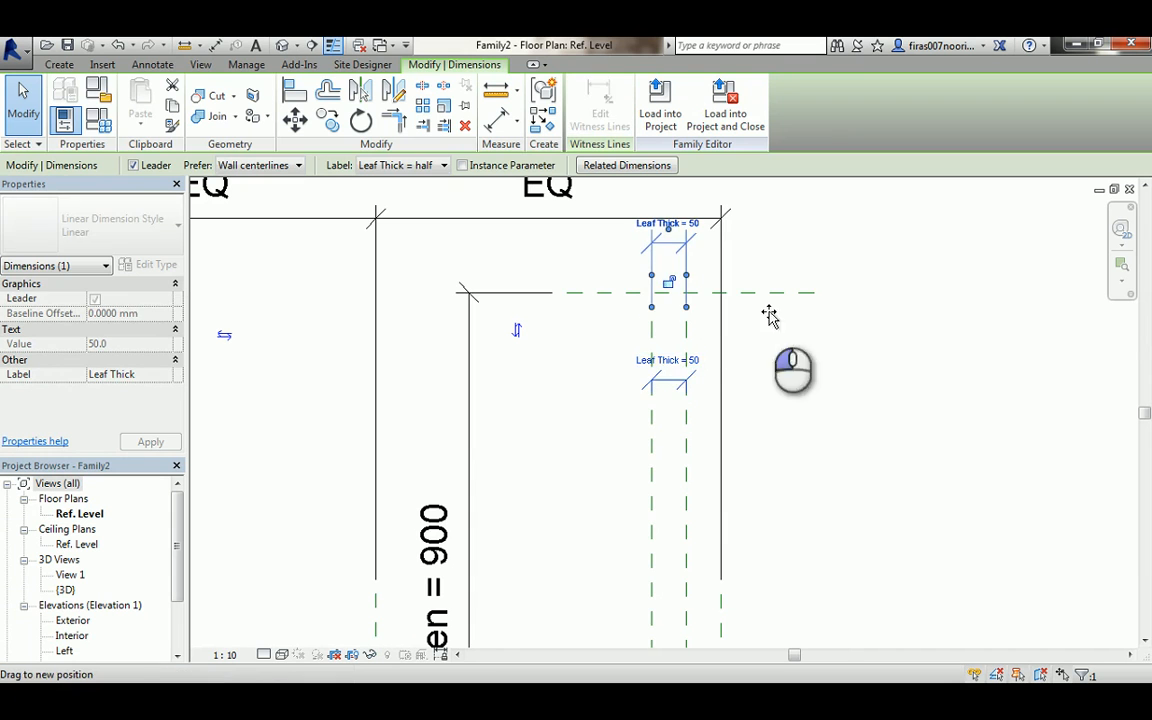
left_click(856, 344)
scroll(789, 391, "down", 1)
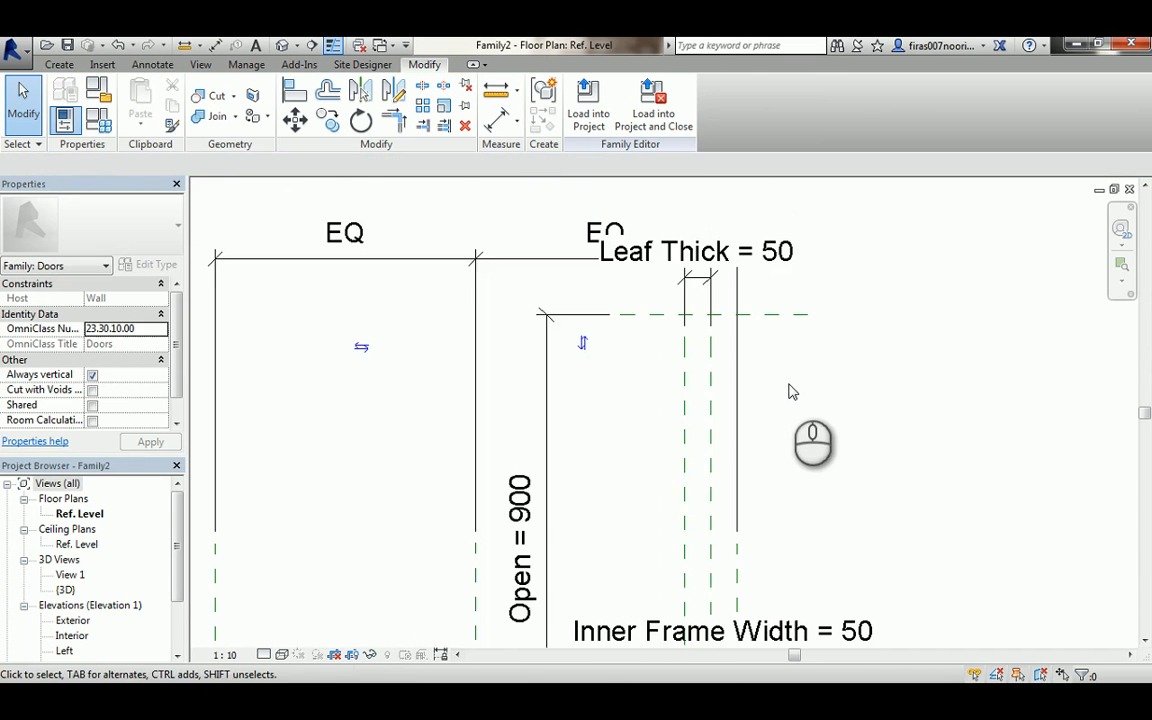
middle_click_drag(789, 391, 780, 318)
scroll(771, 316, "down", 1)
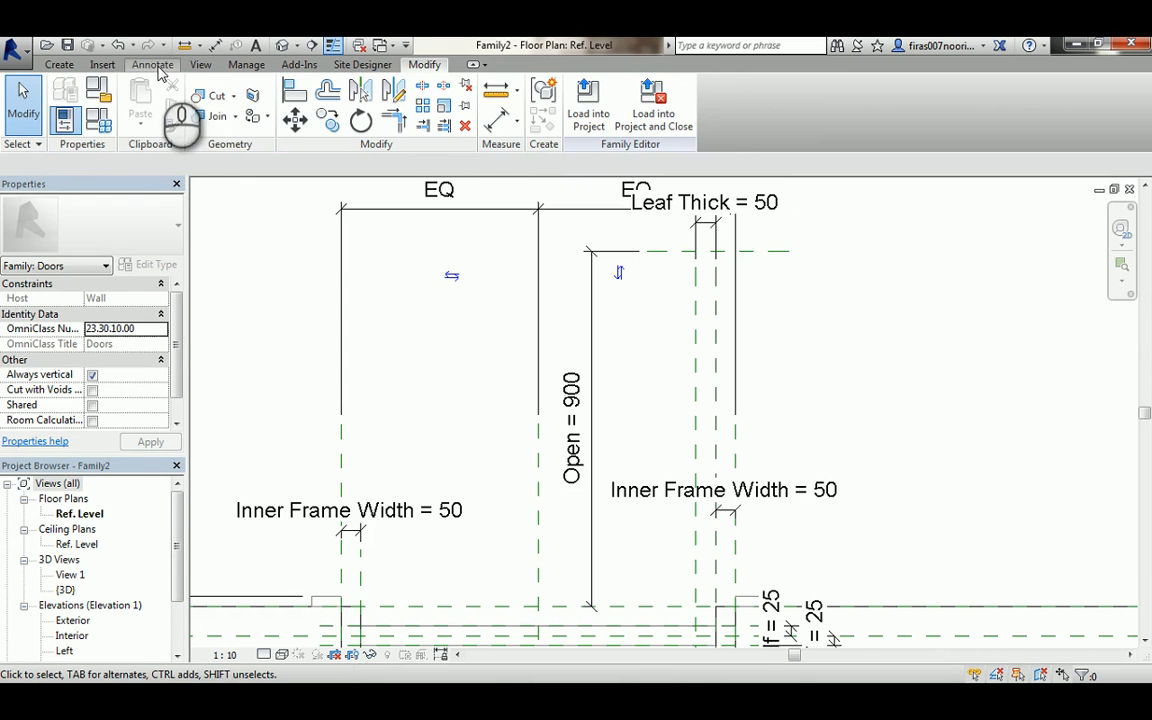
- Pick symbolic lines along the door leaf's reference planes and the wall face plane, locking each line to its plane
left_click(155, 66)
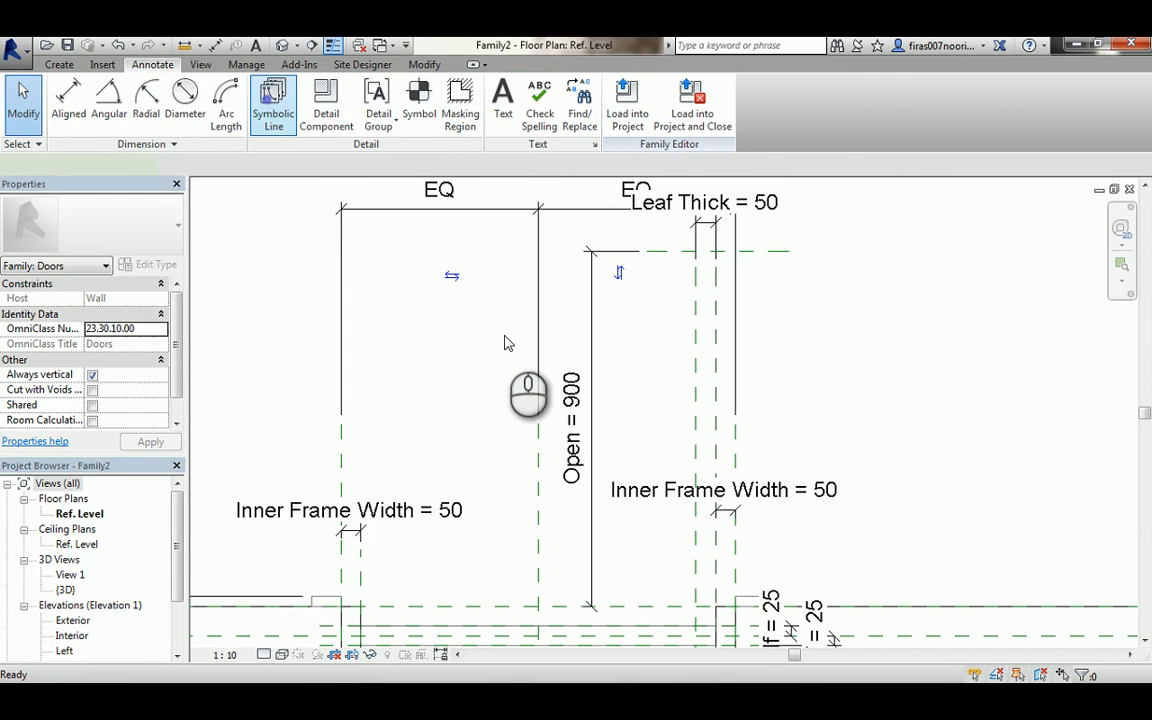
left_click(615, 124)
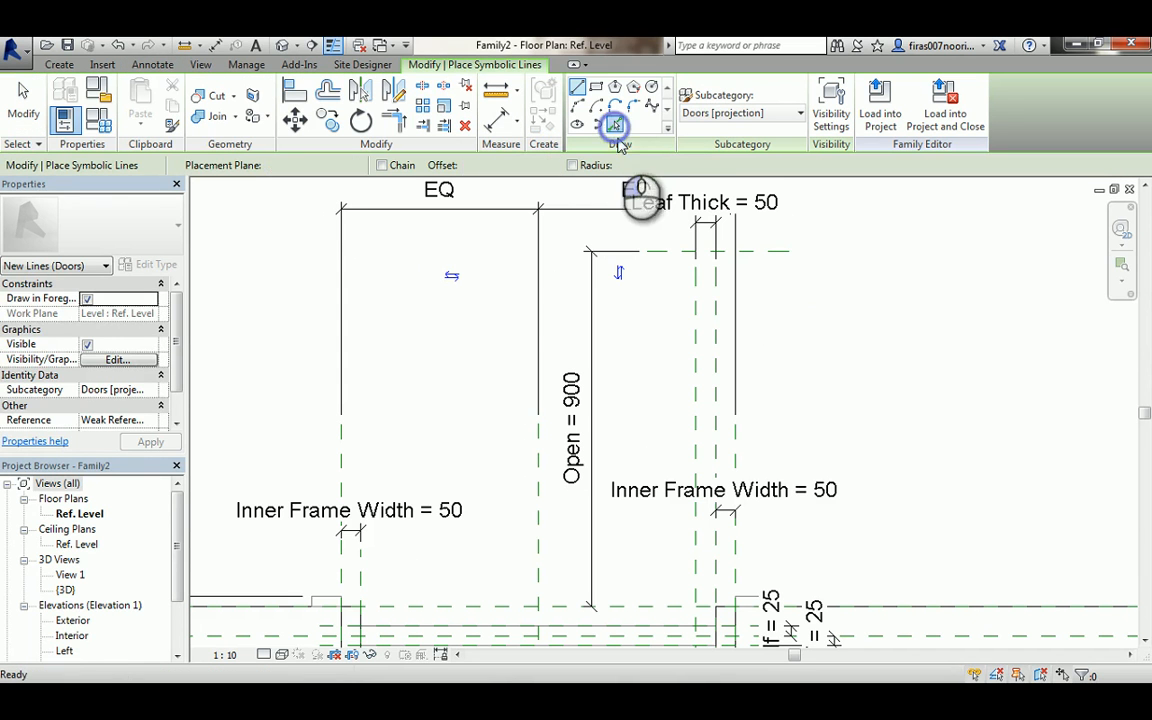
left_click(696, 318)
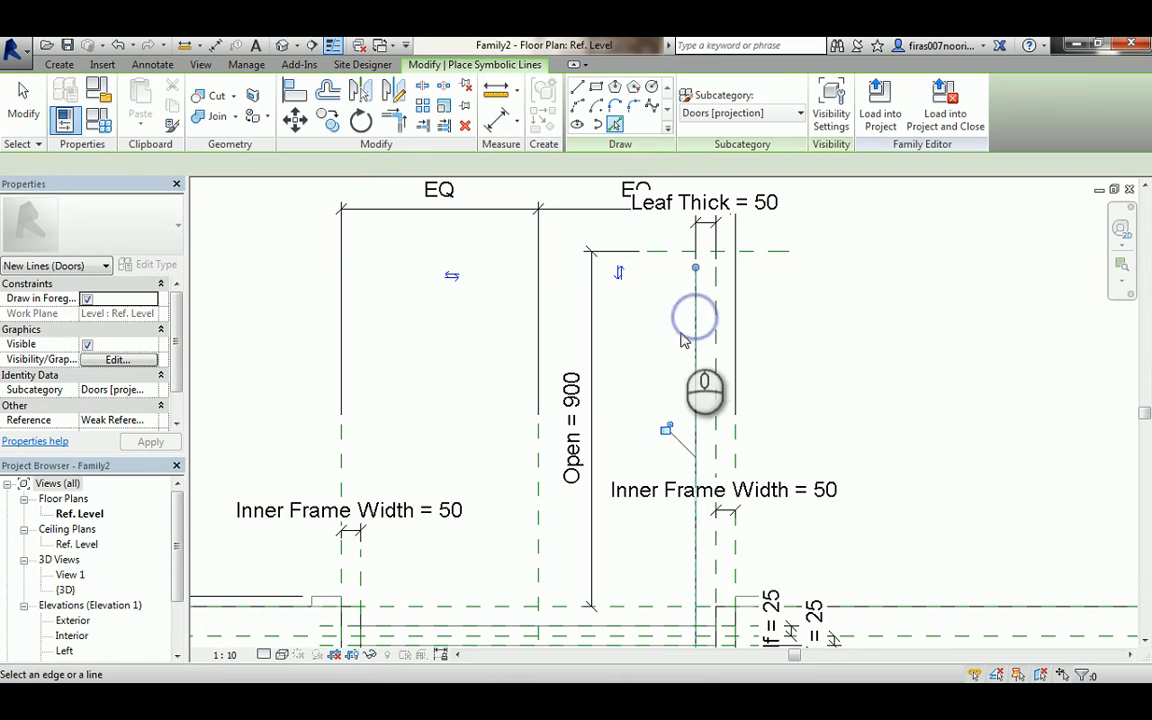
left_click(666, 429)
left_click(715, 360)
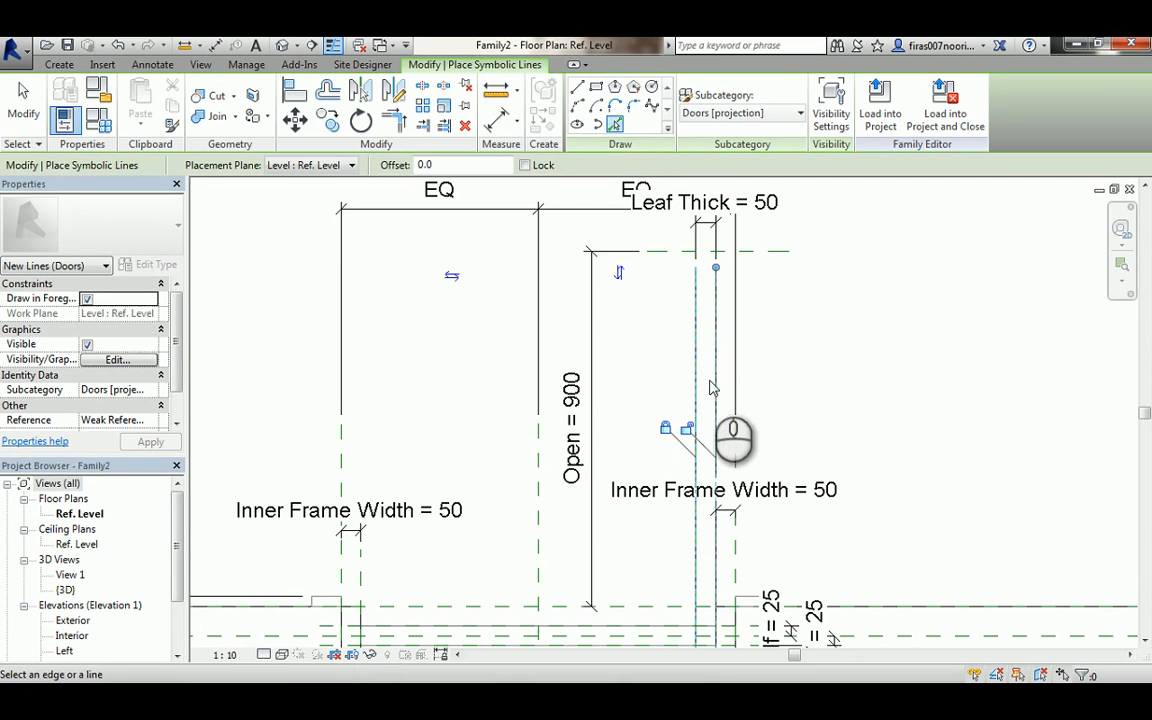
left_click(685, 428)
left_click(778, 250)
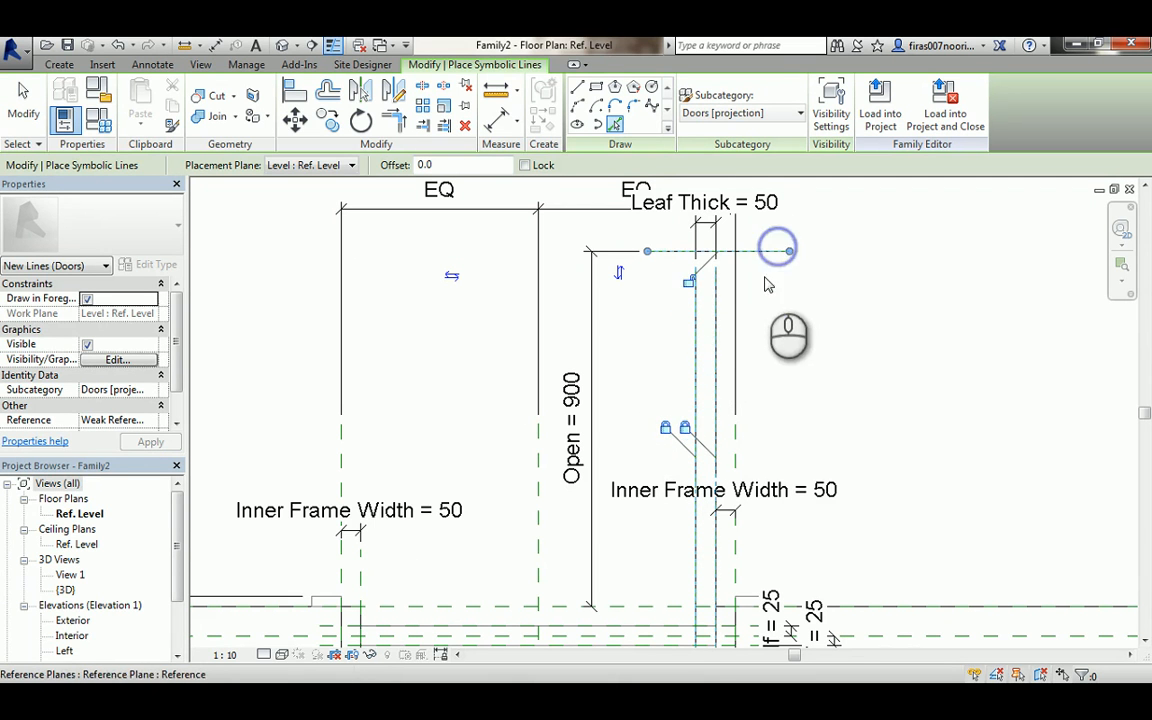
left_click(689, 282)
middle_click_drag(772, 402, 798, 321)
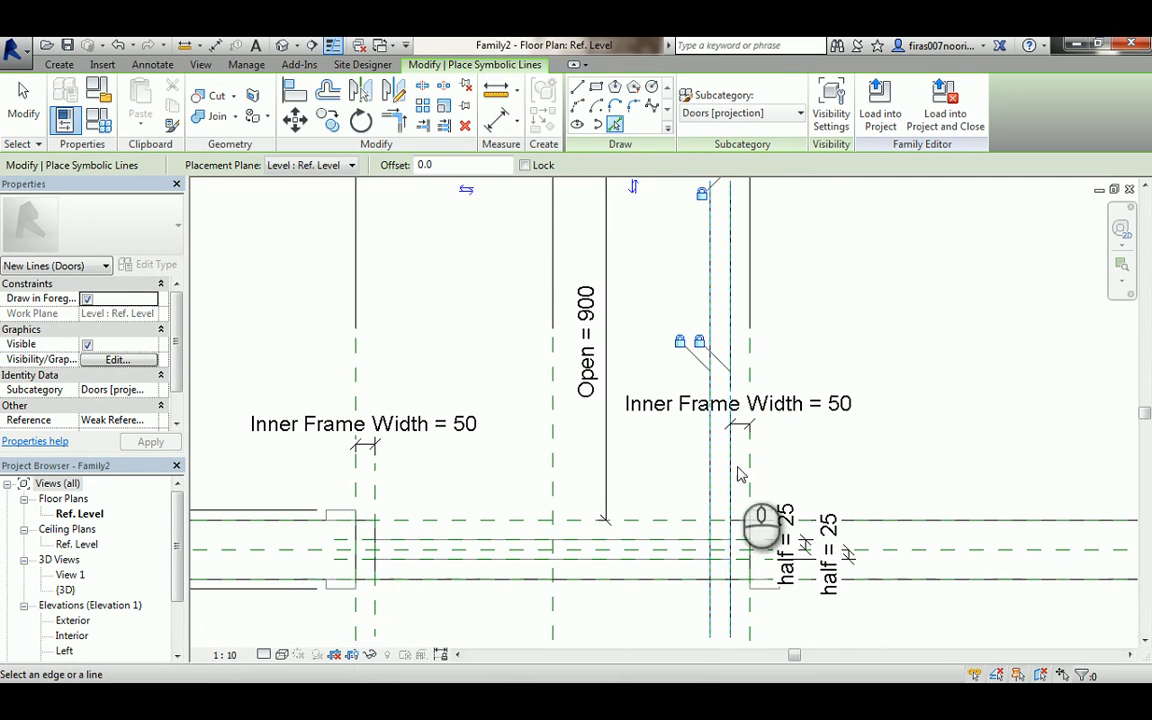
left_click(662, 528)
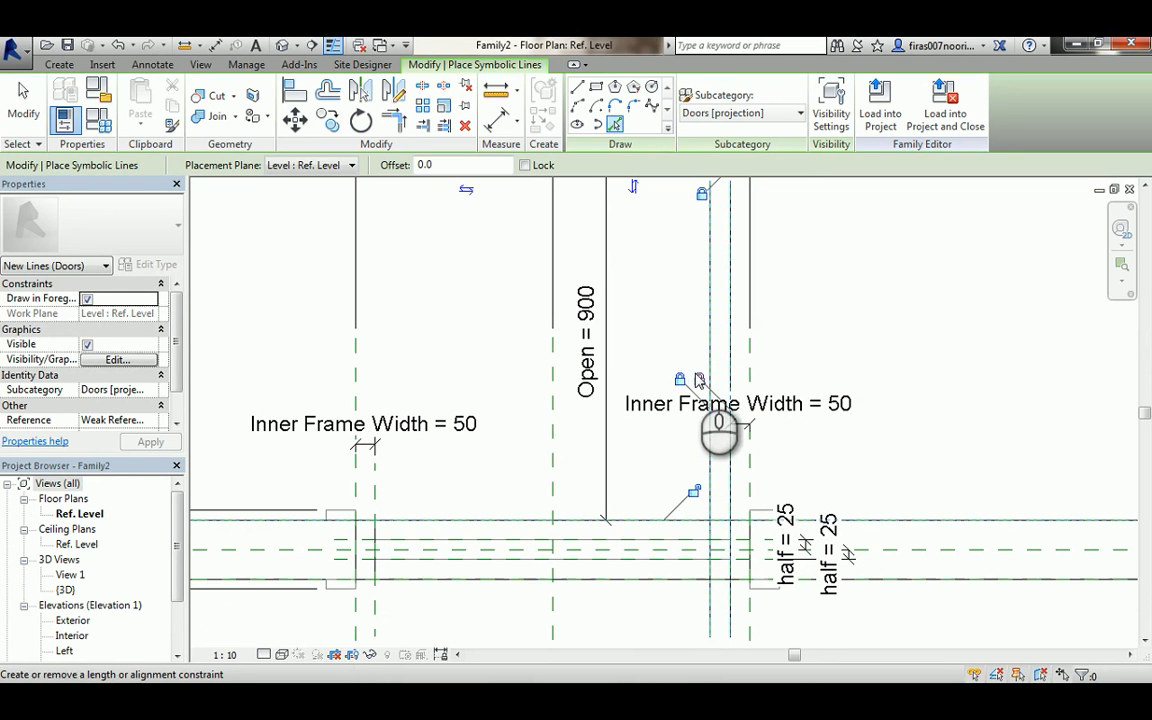
left_click(692, 497)
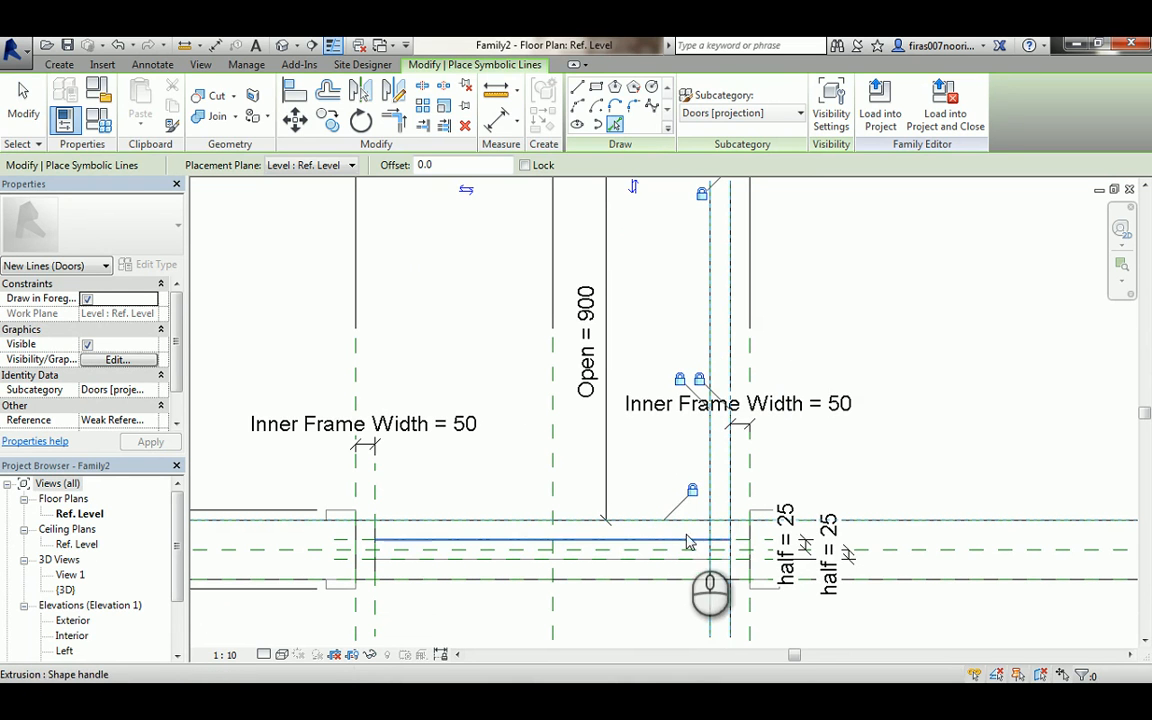
- Trim the symbolic lines to corner so they form a closed door leaf rectangle
key("t")
key("r")
left_click(729, 510)
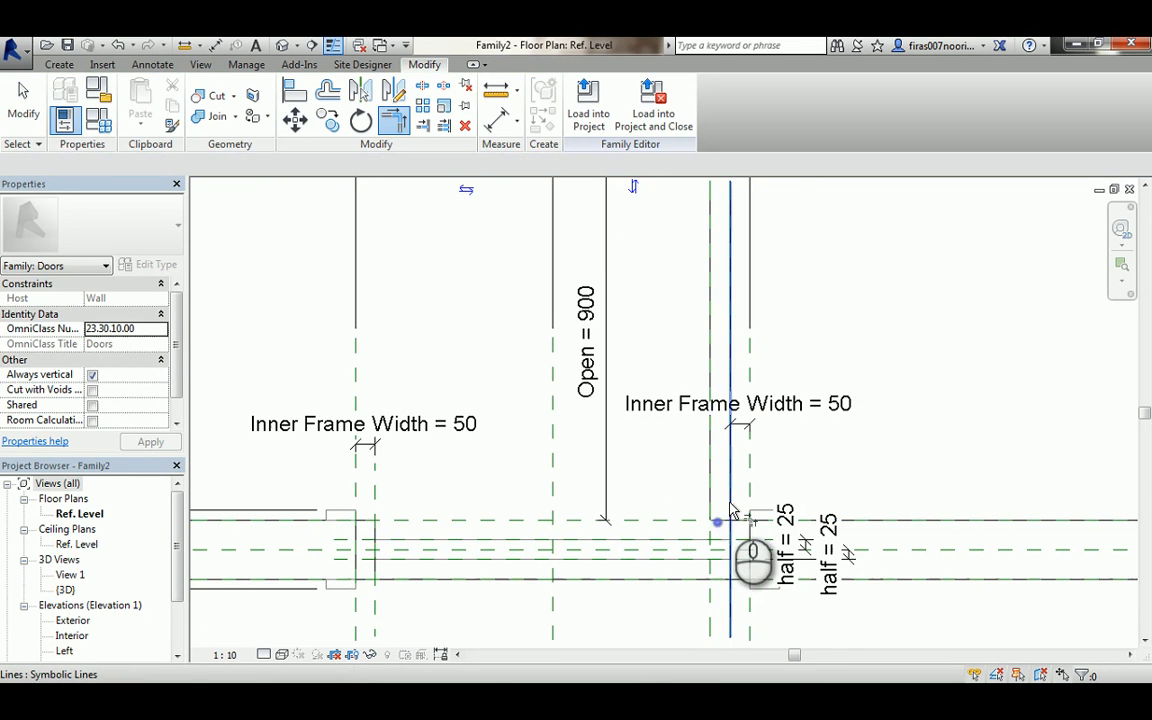
left_click(717, 519)
middle_click_drag(708, 285, 697, 413)
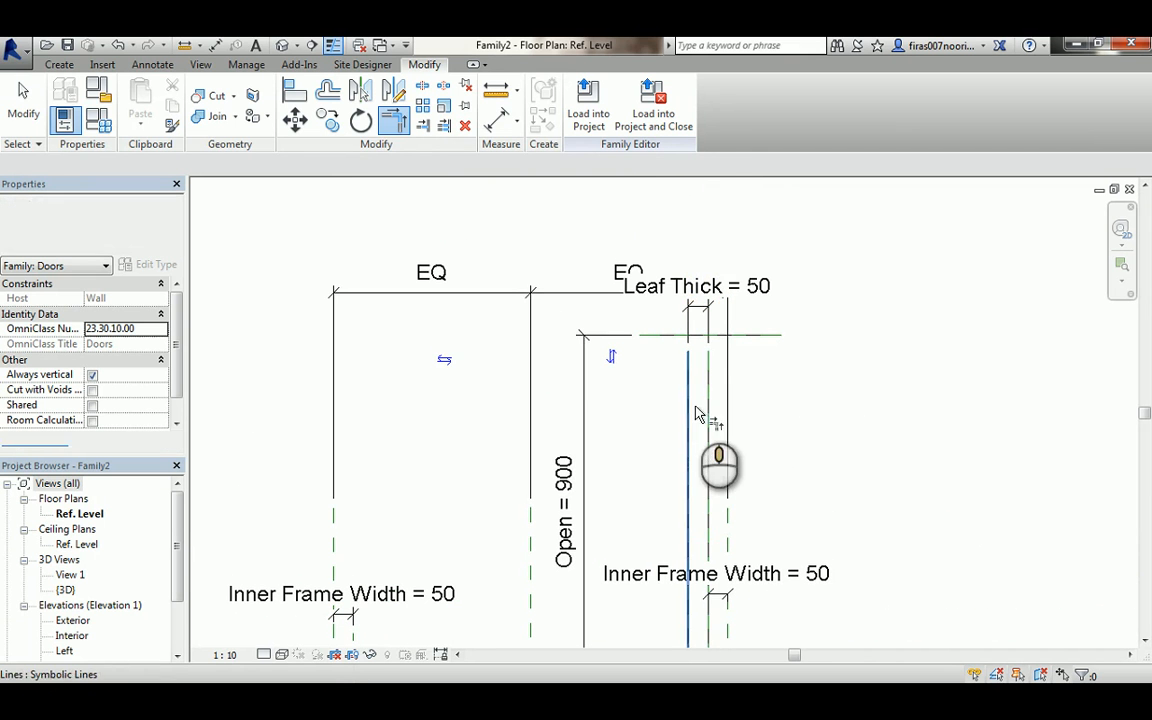
left_click(700, 336)
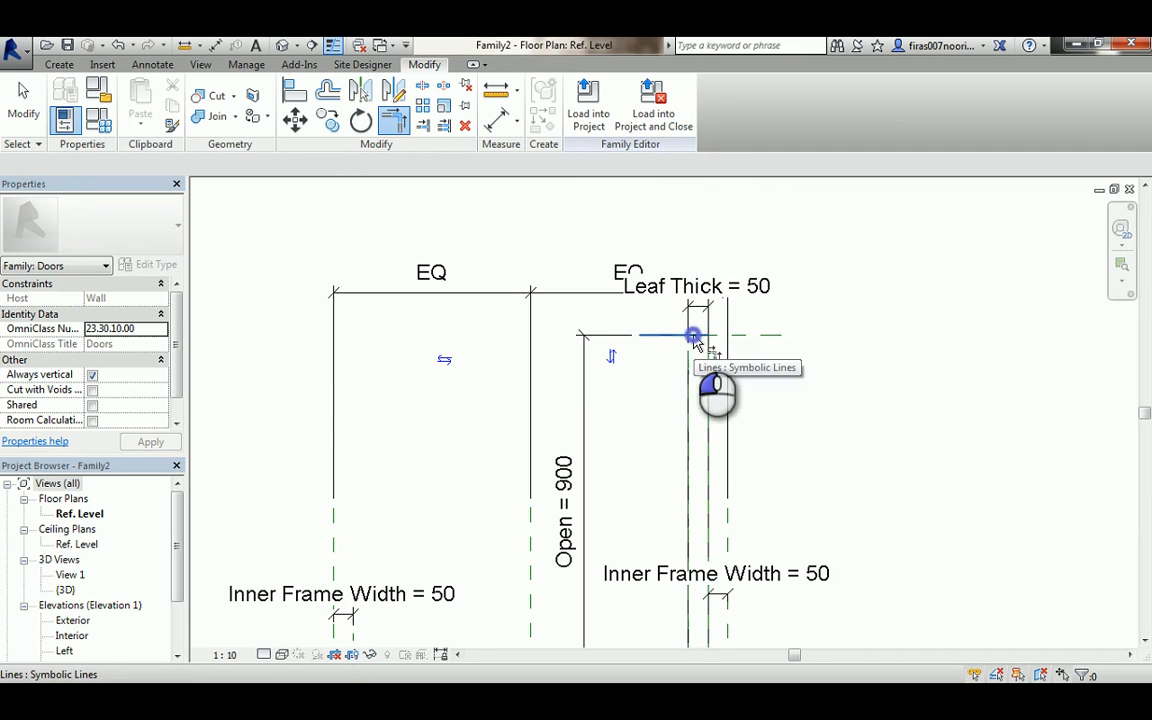
left_click(688, 420)
middle_click_drag(695, 465, 656, 290)
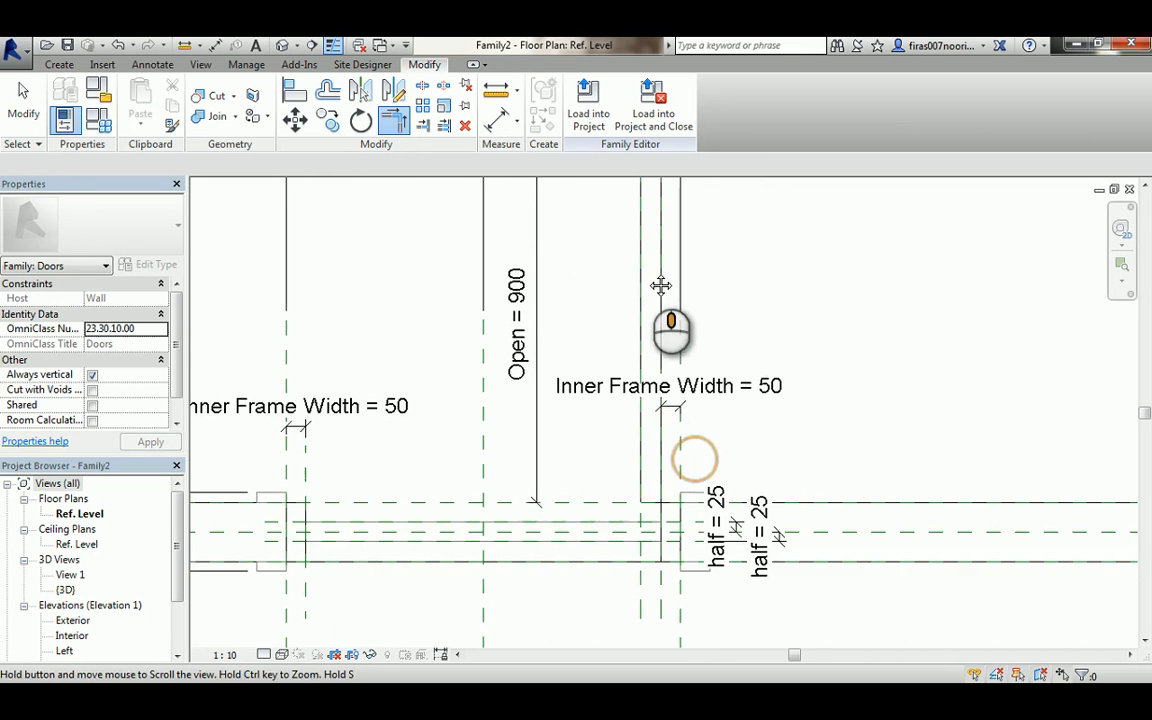
scroll(660, 510, "up", 4)
left_click(640, 492)
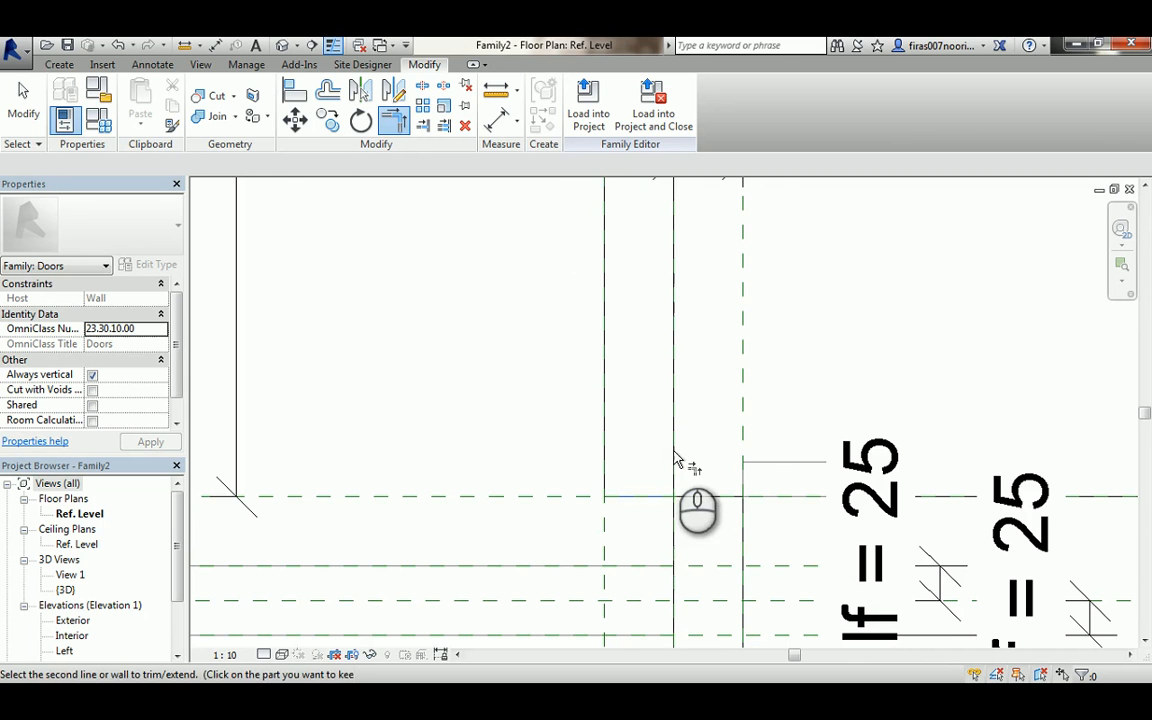
scroll(708, 460, "down", 5)
middle_click_drag(607, 288, 710, 463)
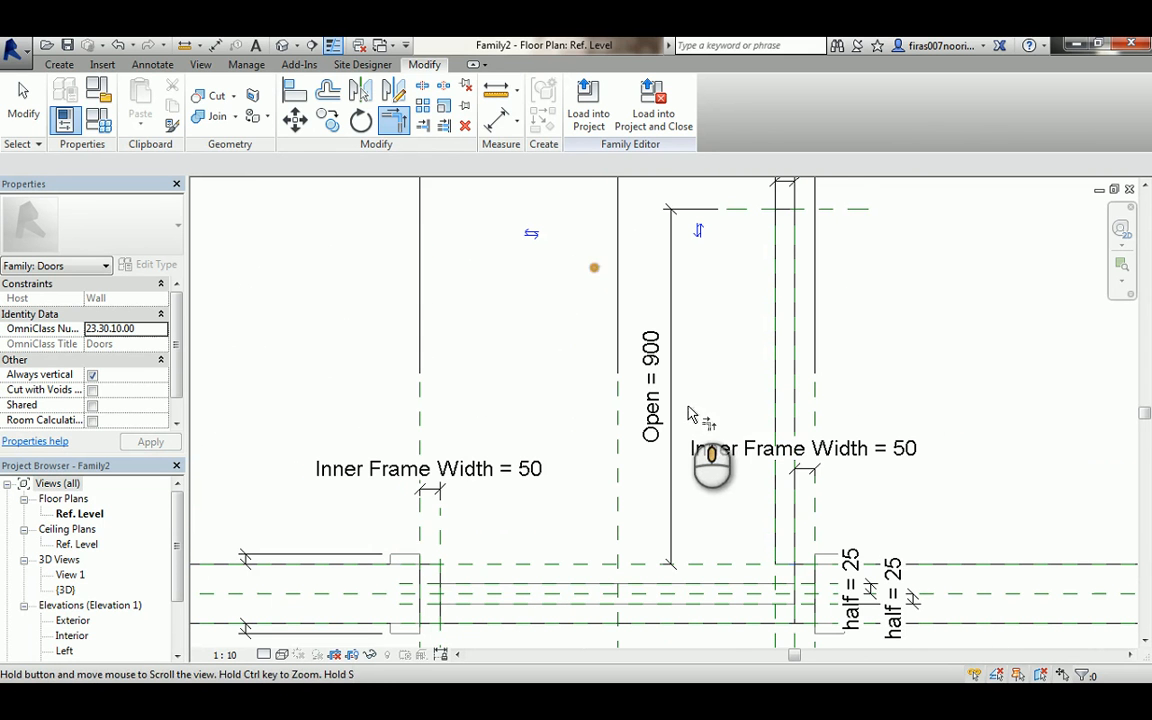
key("Escape")
key("Escape")
- Draw a 90° symbolic arc for the door swing, centred at the hinge corner, from the leaf's top end to the opposite jamb
left_click(152, 64)
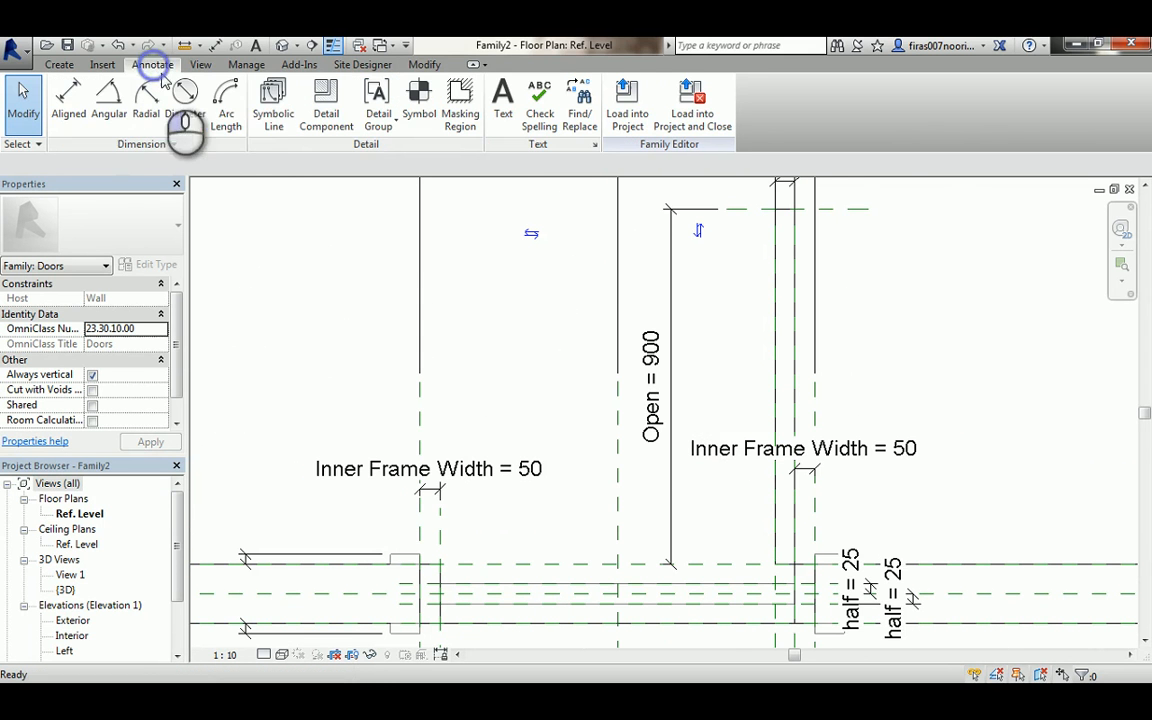
left_click(260, 118)
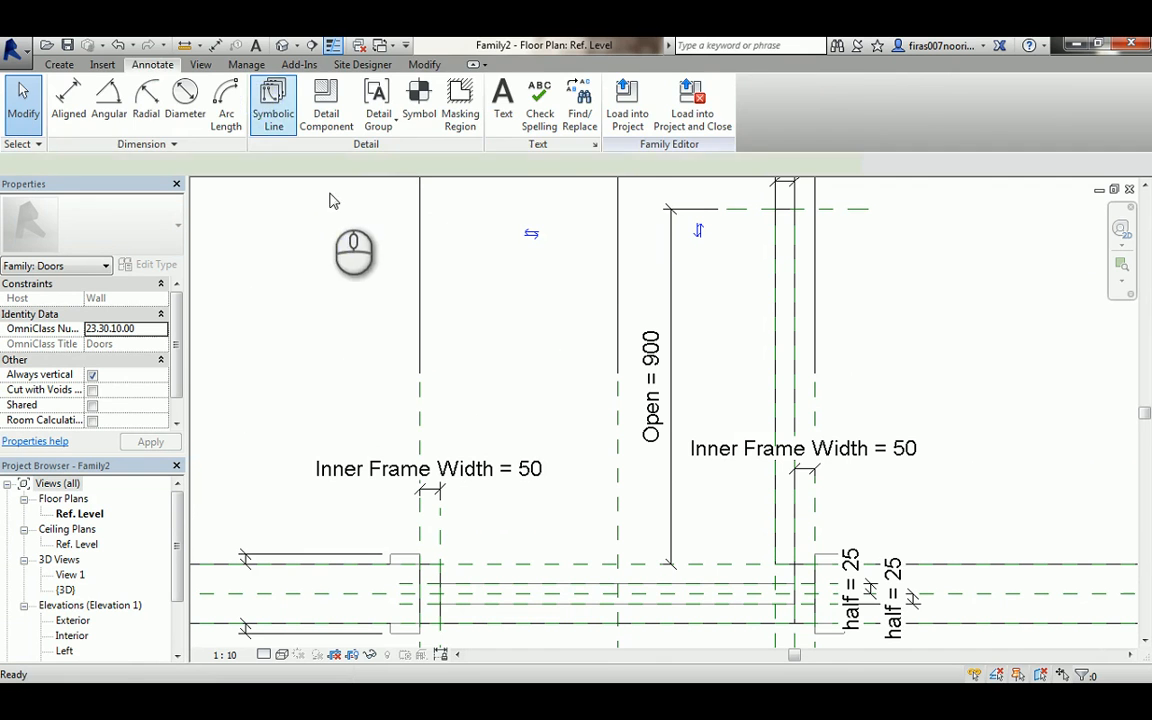
left_click(596, 105)
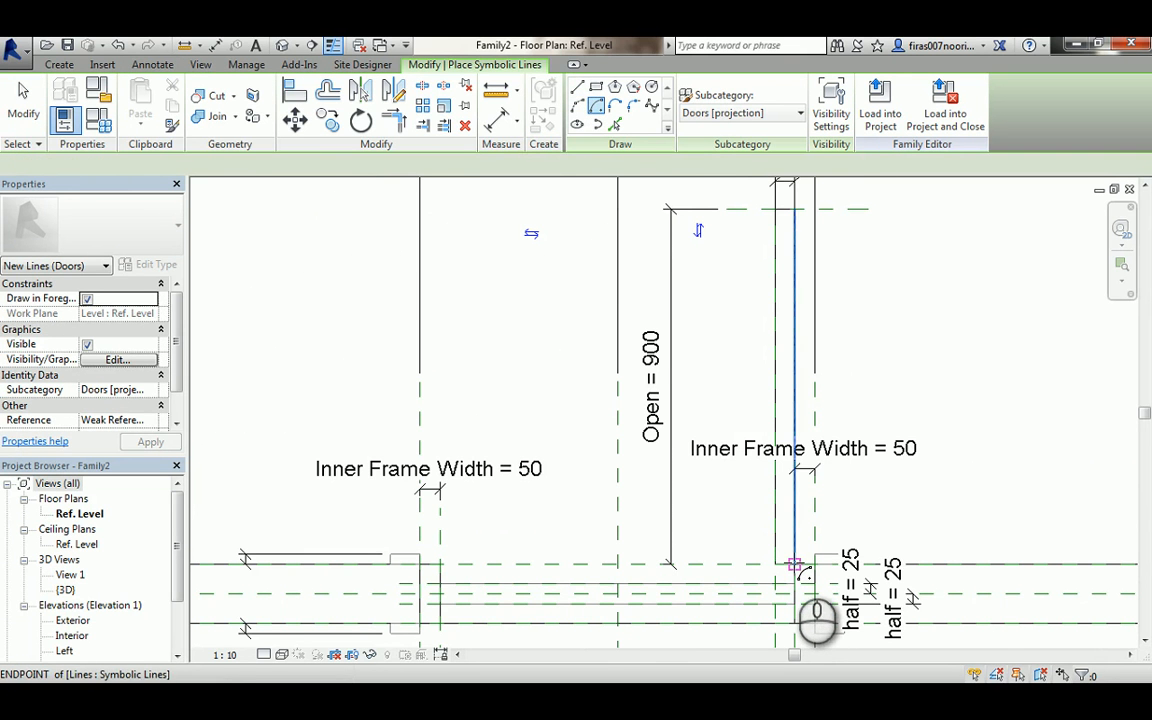
left_click(795, 565)
scroll(798, 562, "down", 1)
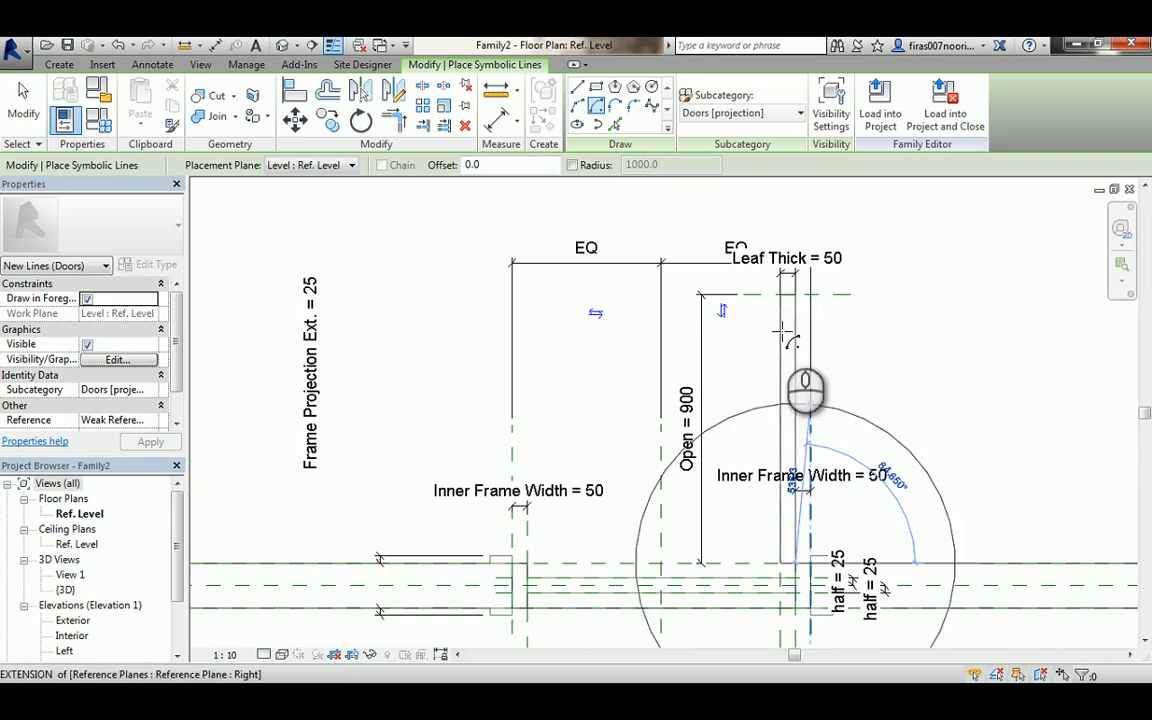
left_click(795, 293)
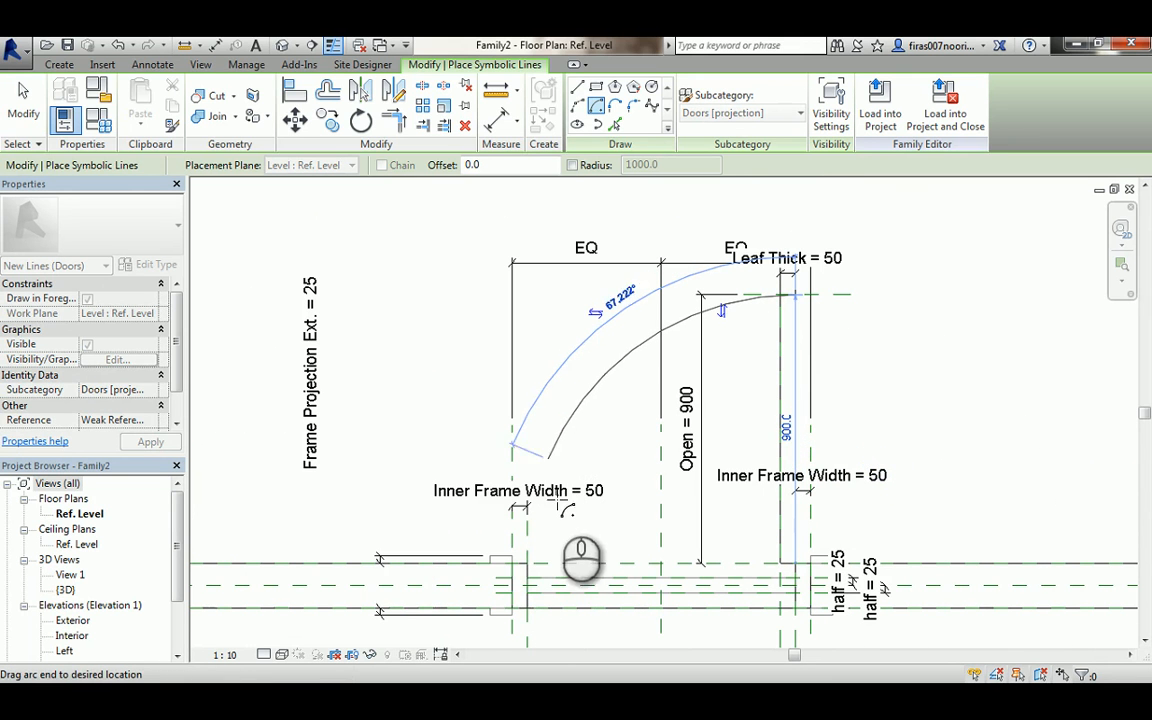
left_click(527, 563)
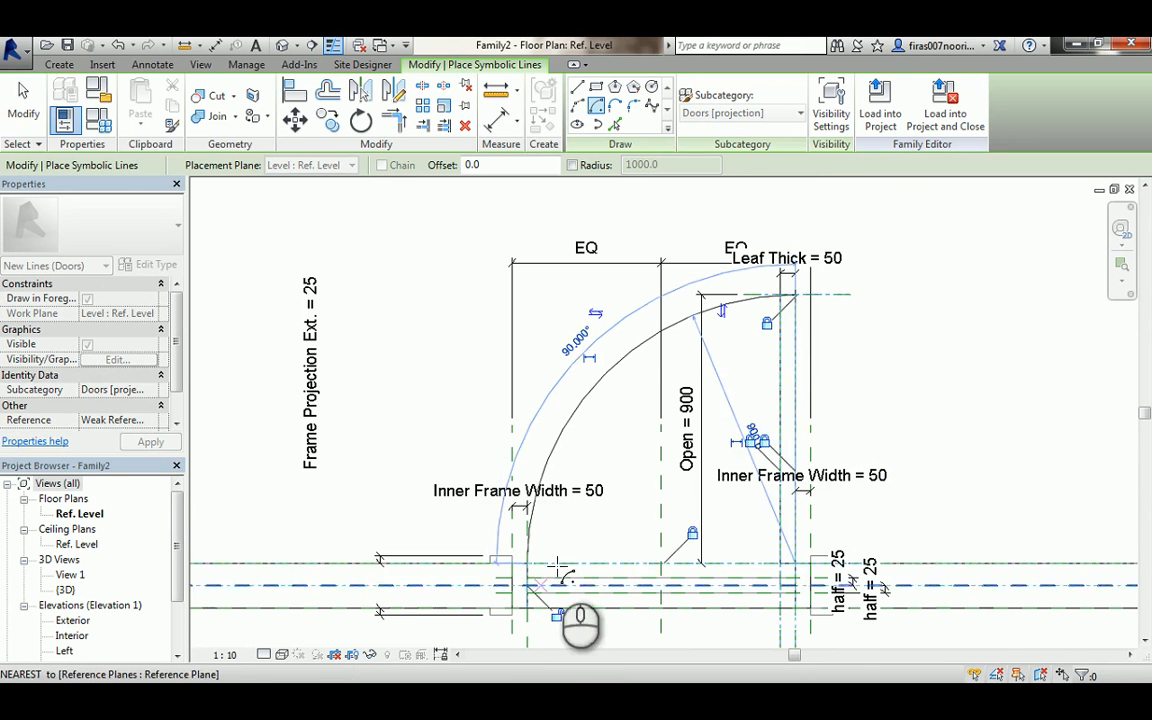
- Finish the swing arc command and load the family into the project, overwriting the existing version and its parameter values
right_click(935, 360)
left_click(938, 362)
right_click(910, 286)
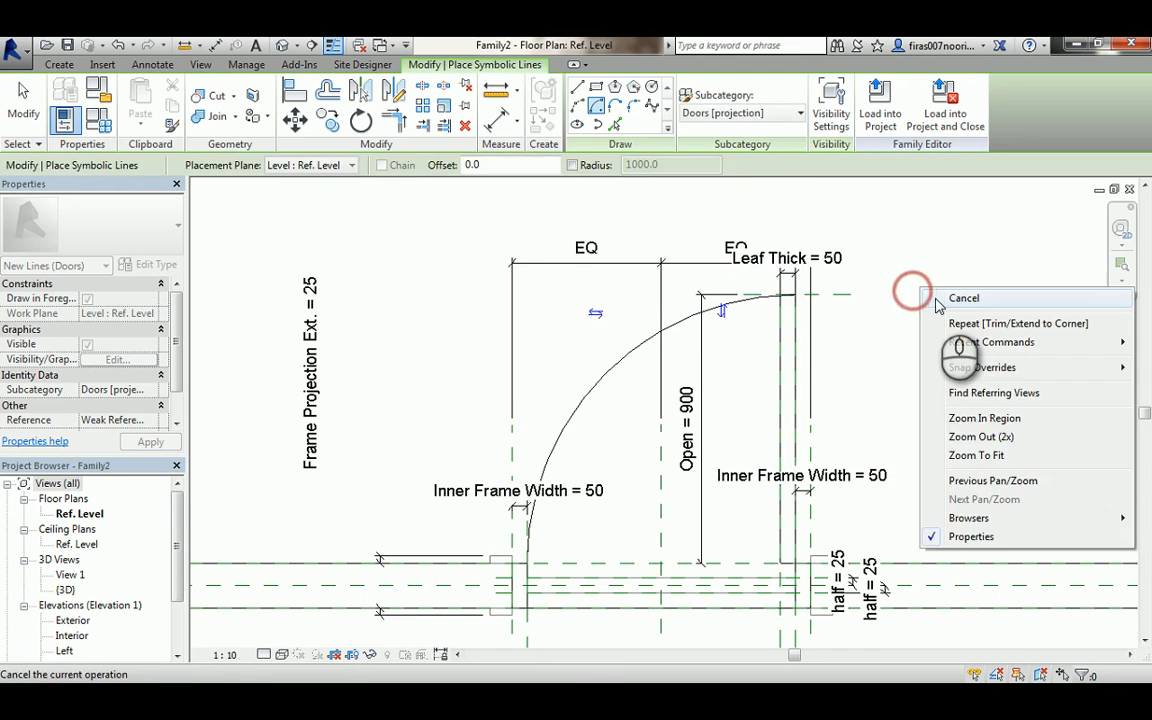
left_click(916, 294)
left_click(588, 110)
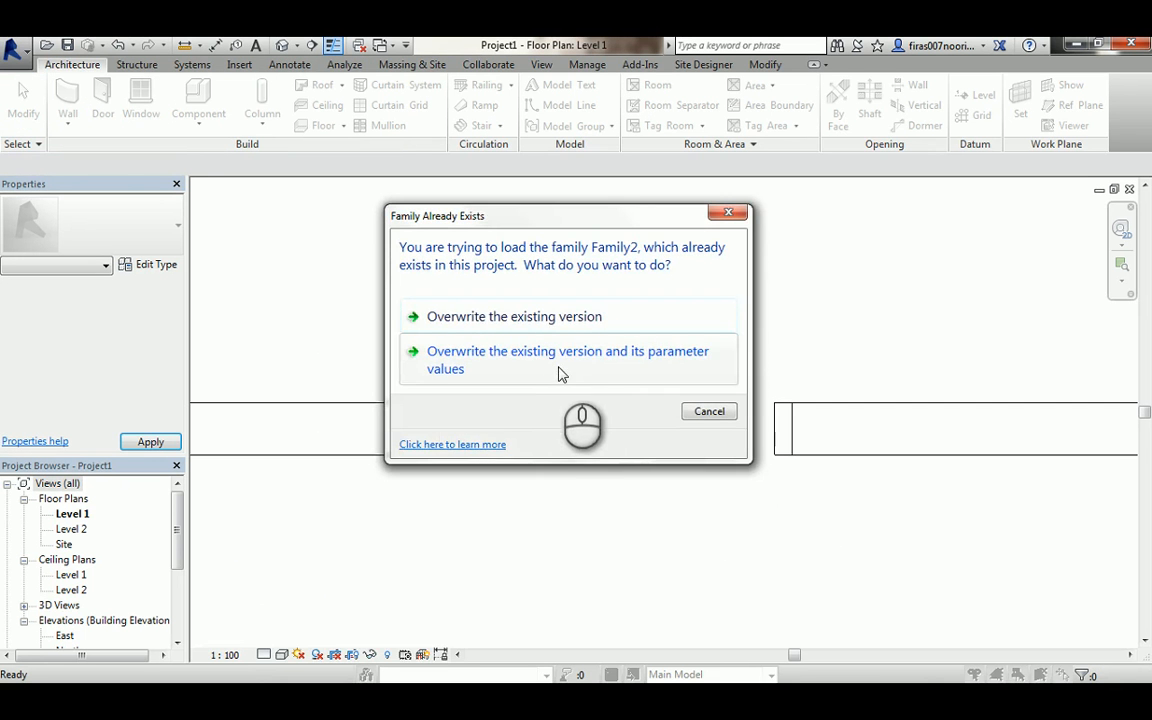
left_click(560, 360)
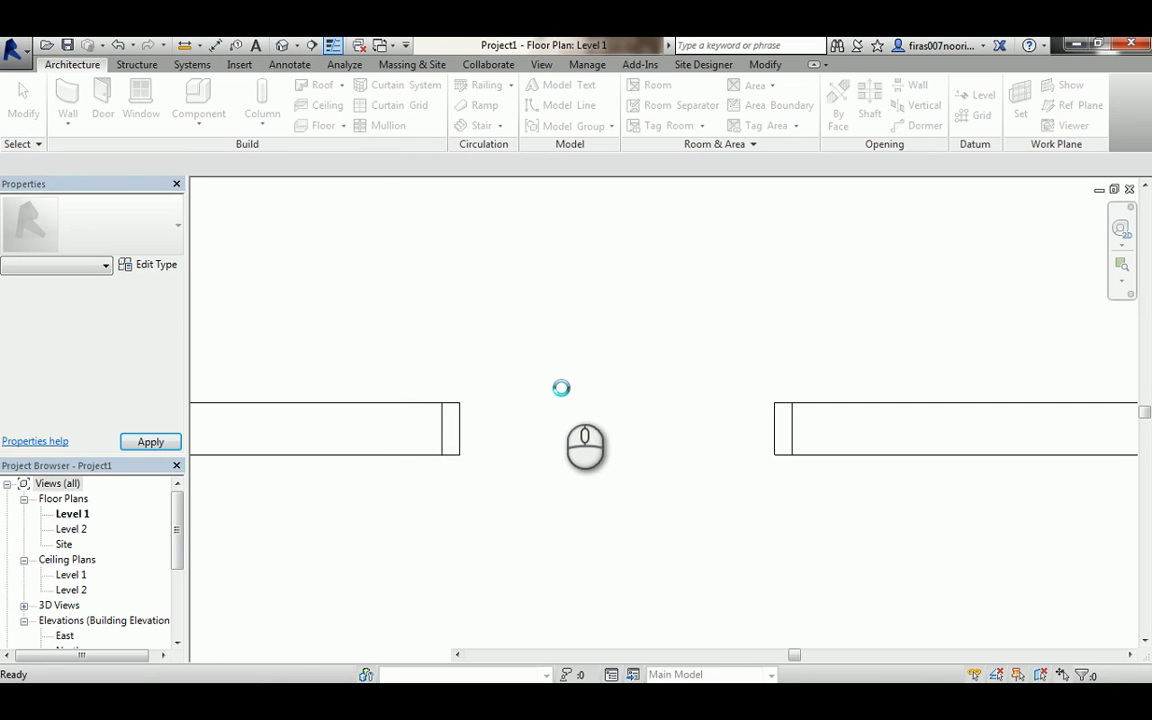
- Select the placed door, open its type properties and set the Inner Frame Width to 30, applying the change
middle_click_drag(561, 388, 568, 307)
scroll(568, 307, "down", 1)
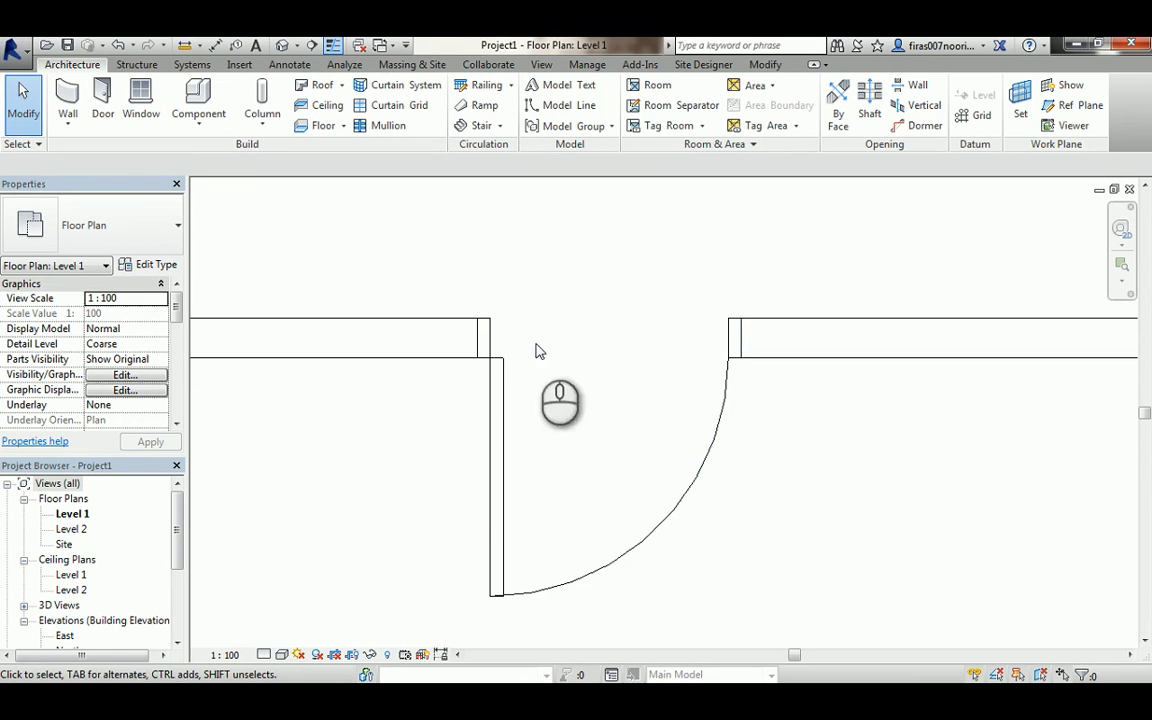
middle_click_drag(350, 432, 377, 410)
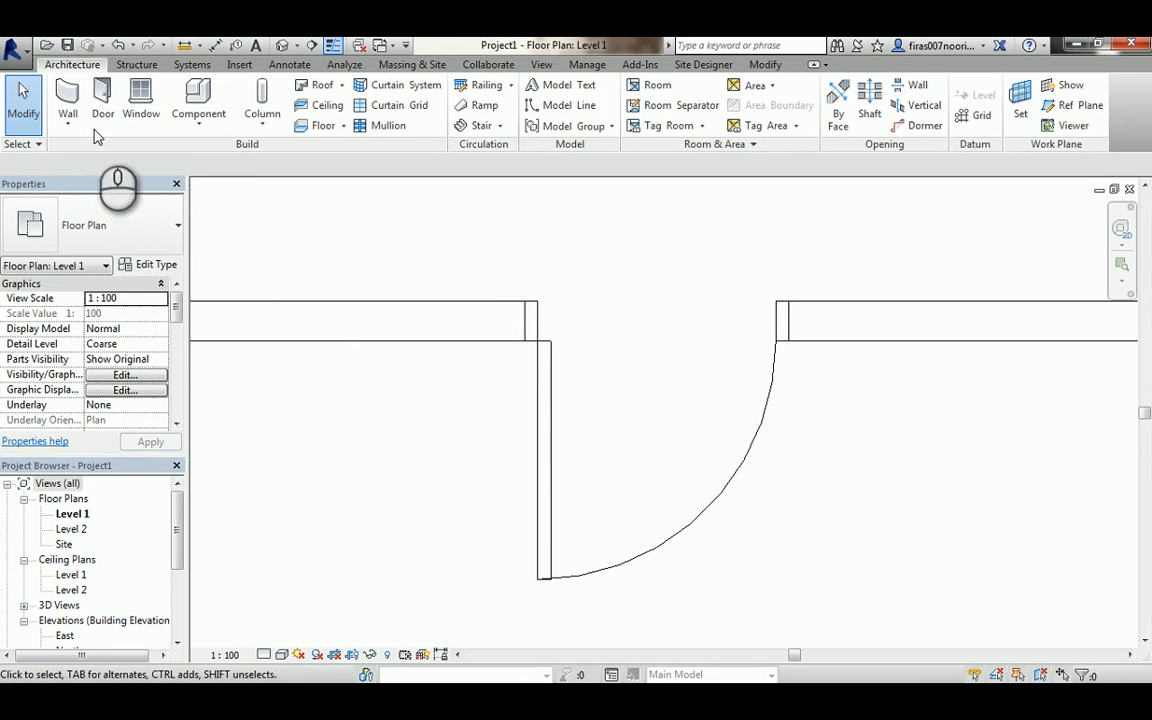
left_click(541, 388)
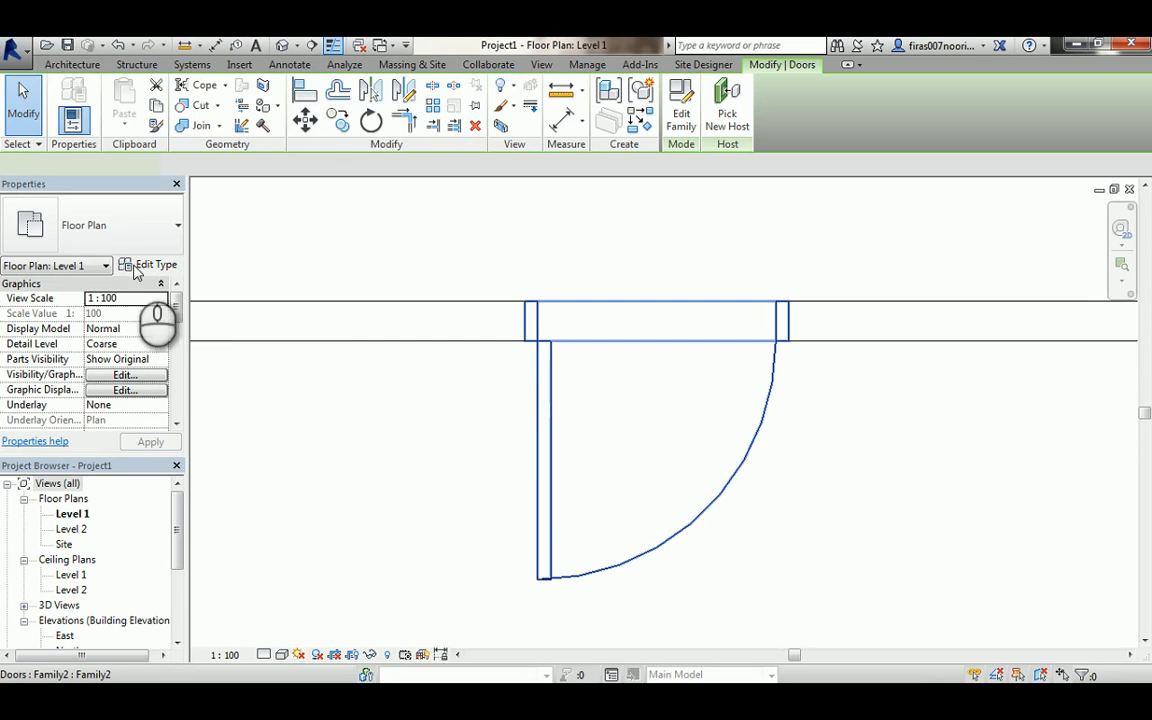
left_click(147, 265)
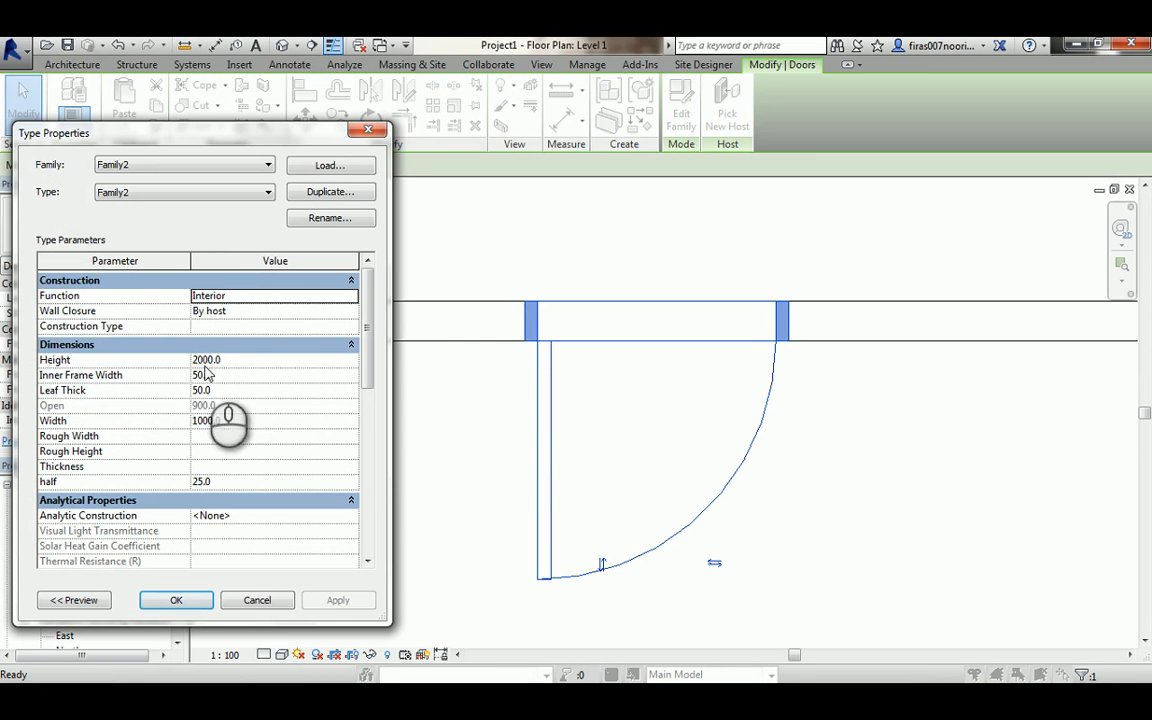
left_click(229, 376)
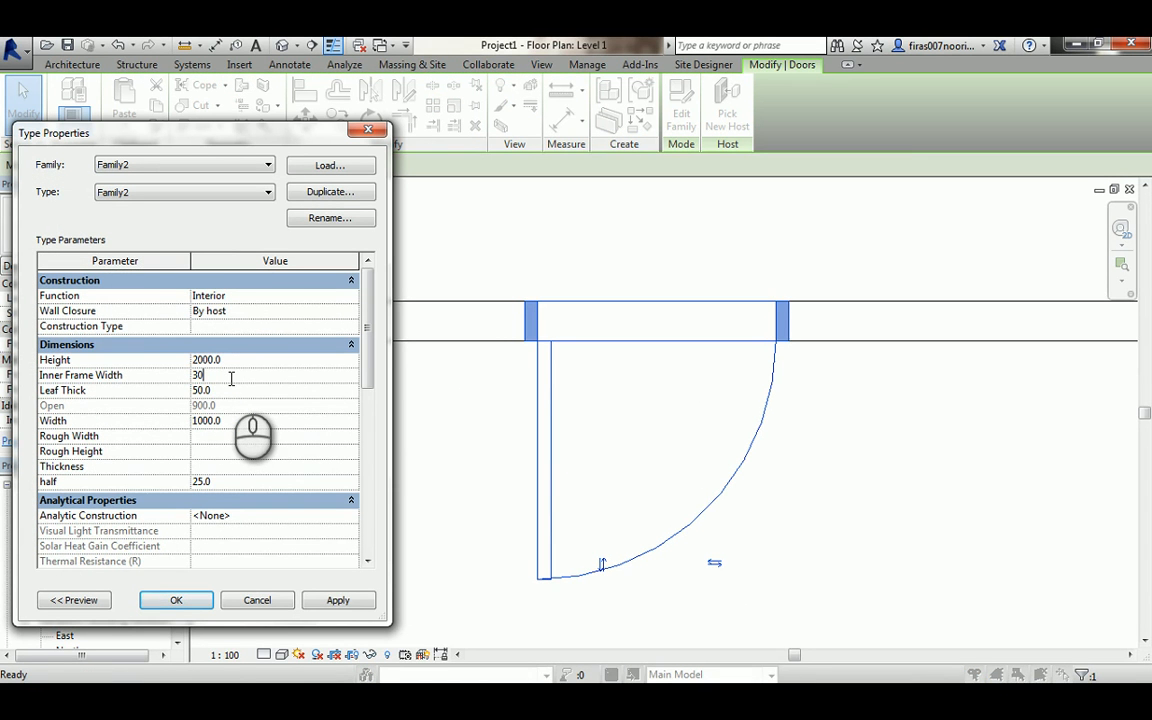
left_click(325, 606)
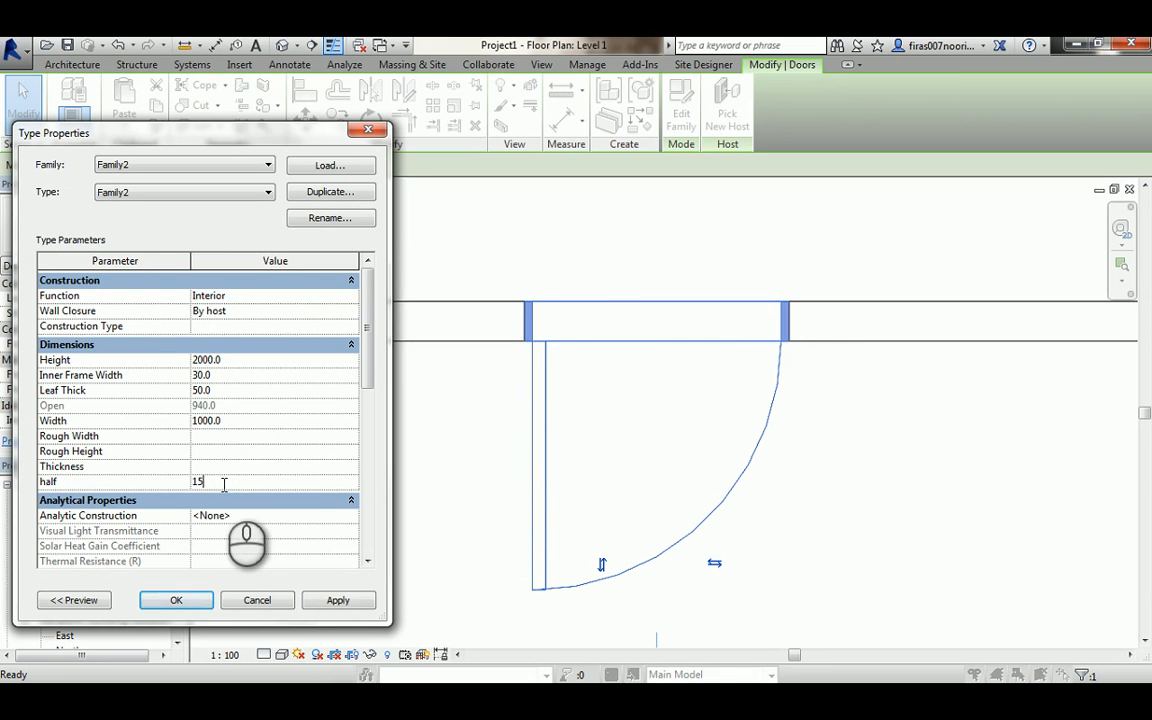
- Set the door type's half to 15, Leaf Thick to 30 and Width to 900, applying and closing the dialog
left_click(338, 604)
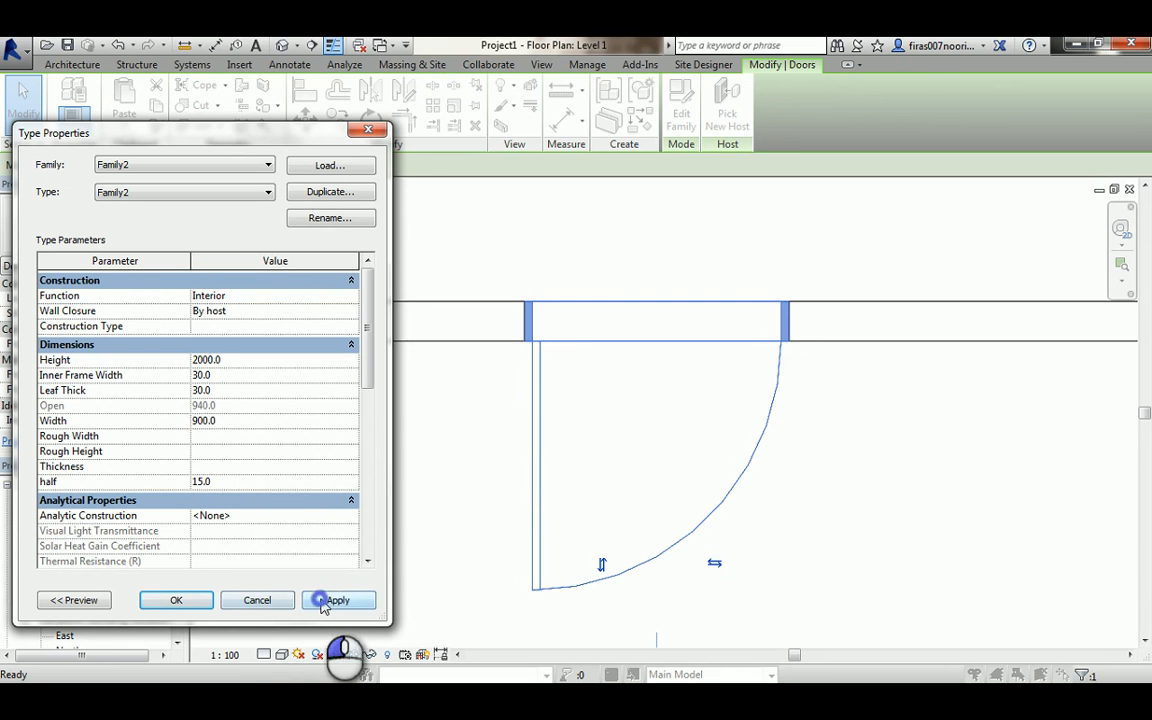
left_click(300, 605)
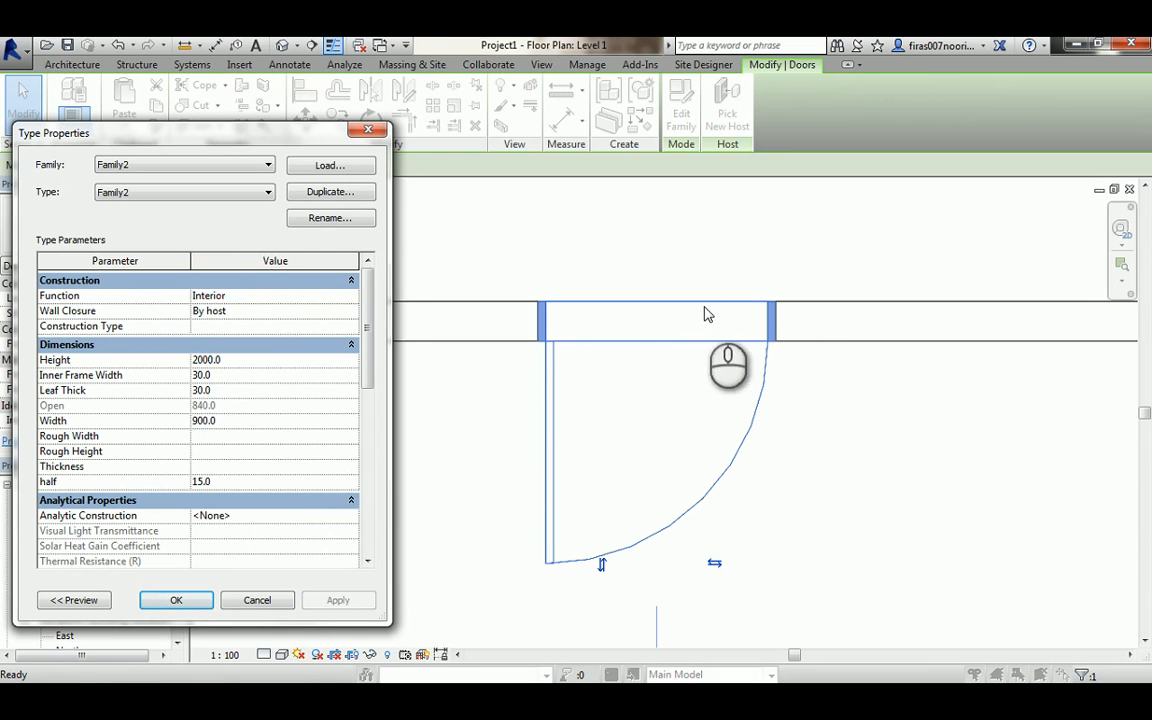
left_click(630, 429)
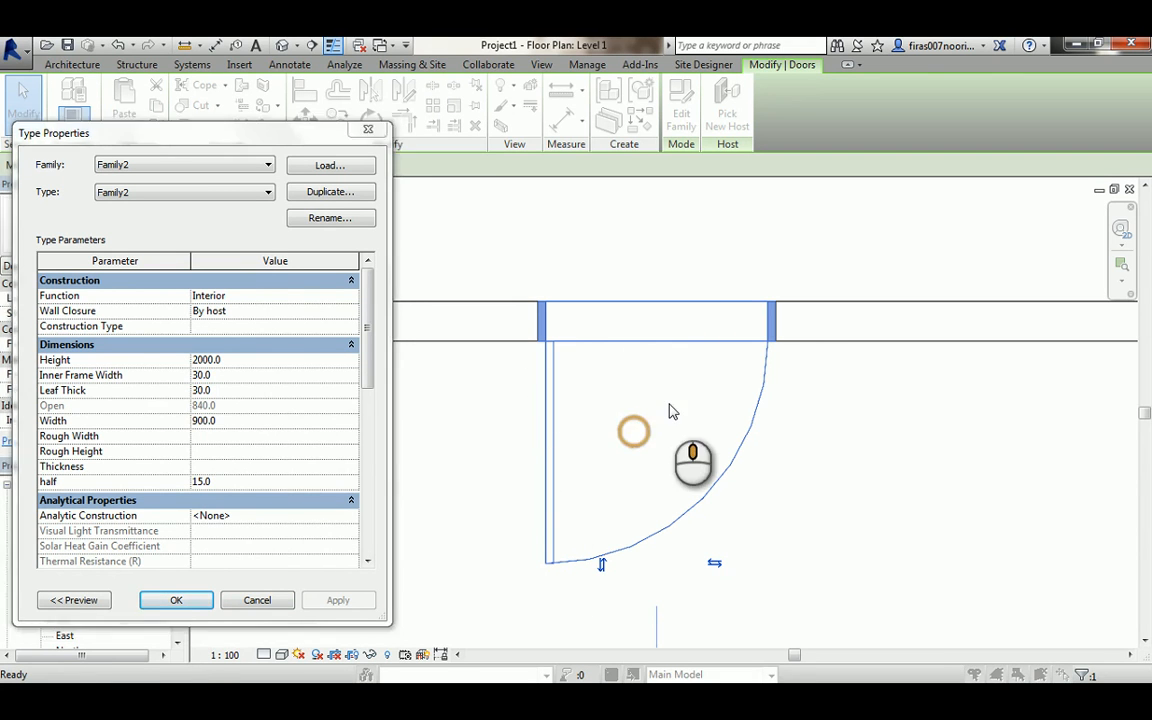
left_click(176, 600)
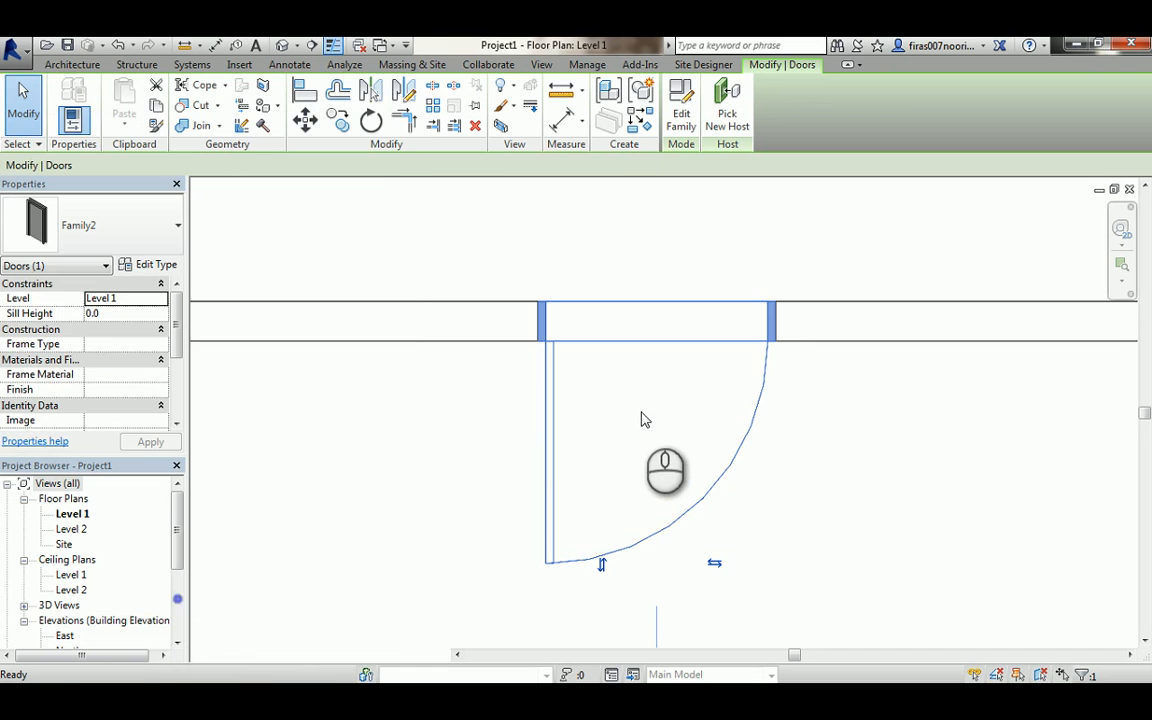
- Examine the resized door in the Level 1 plan and in the 3D view
scroll(668, 384, "down", 3)
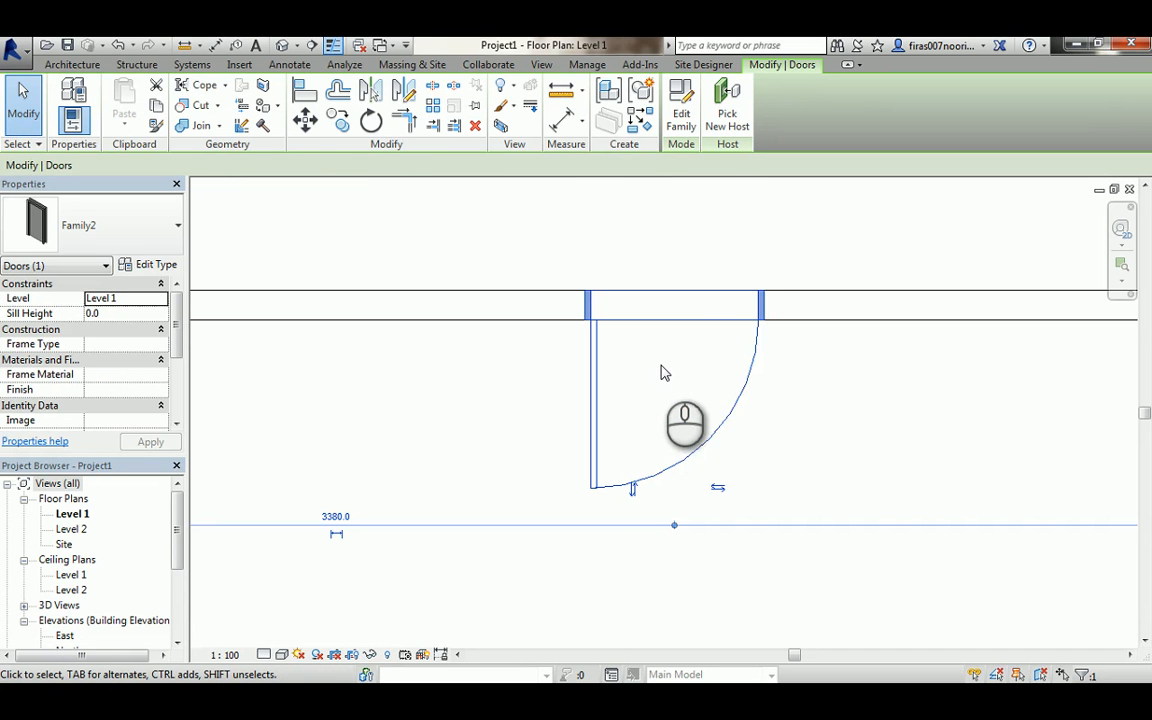
scroll(650, 378, "up", 2)
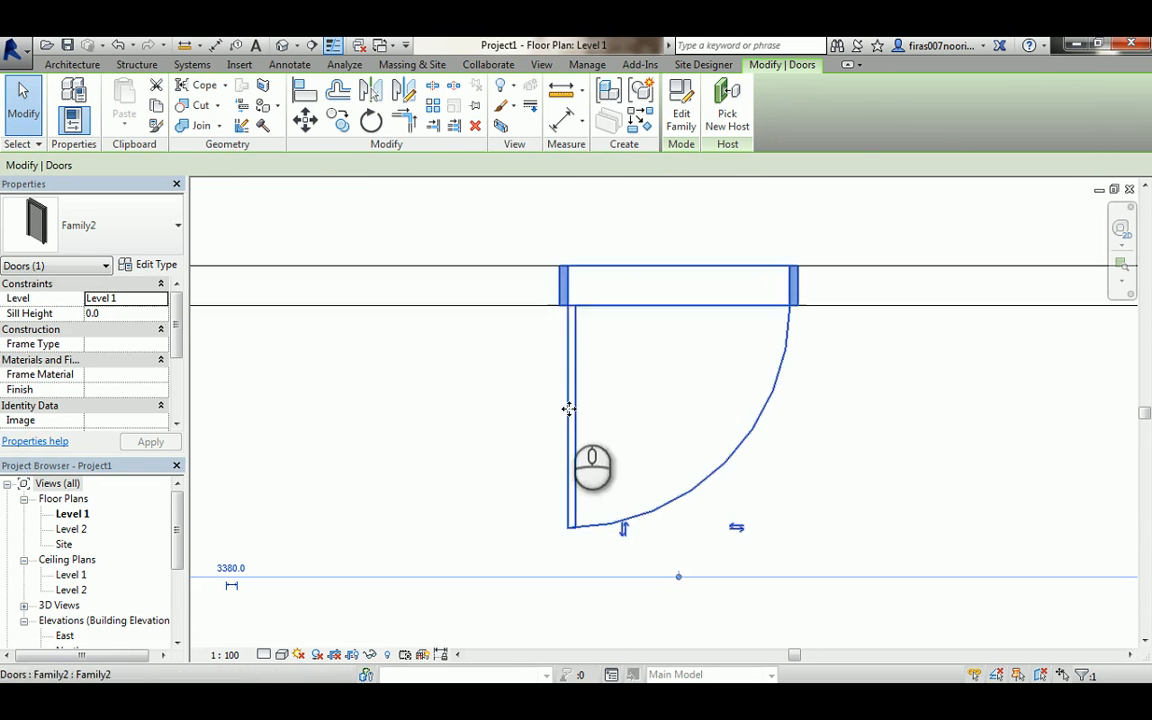
left_click(862, 408)
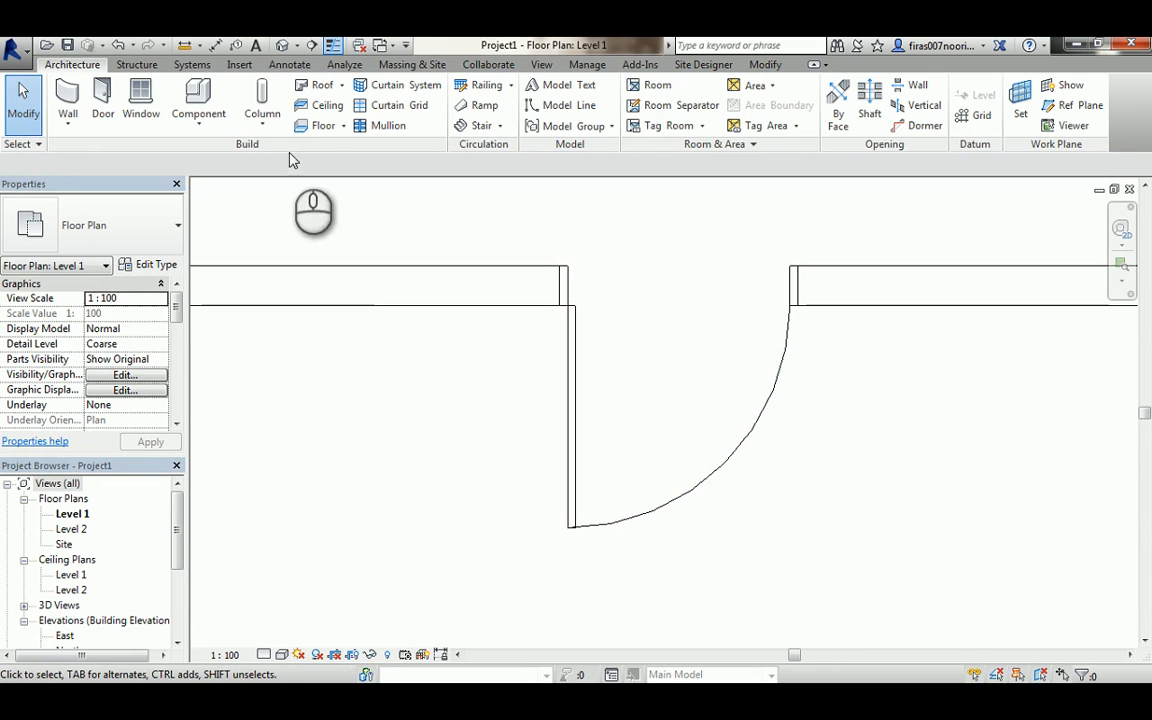
left_click(282, 45)
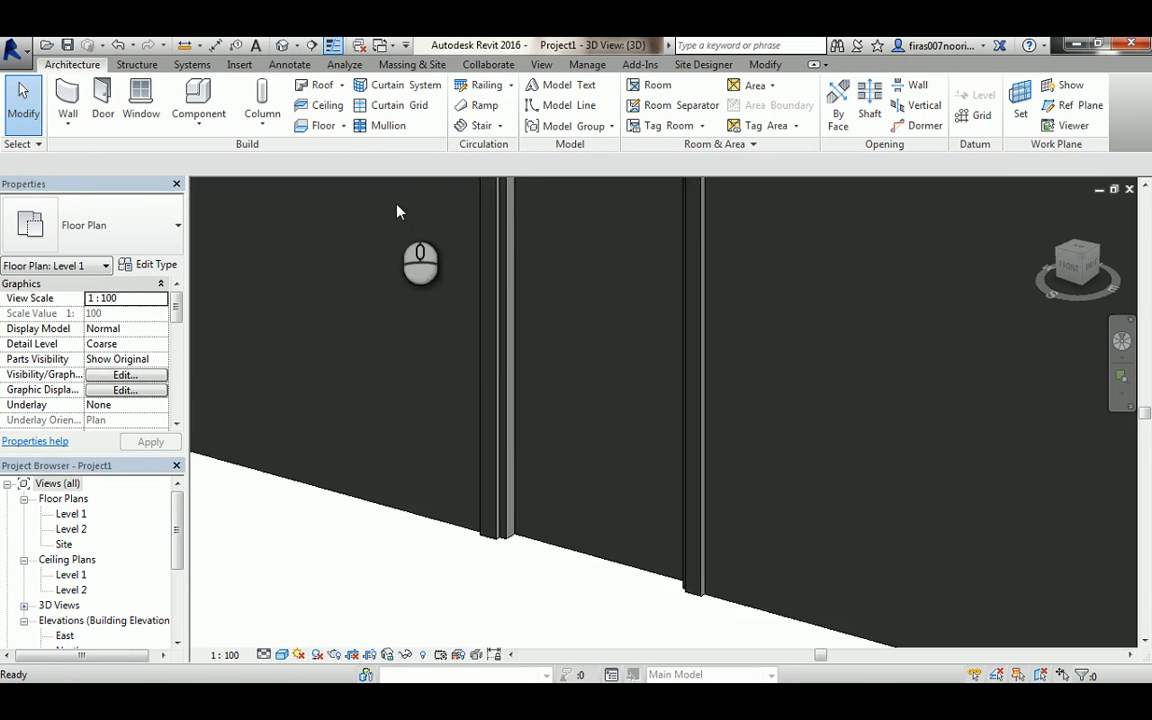
middle_click_drag(489, 391, 490, 352, "shift")
middle_click_drag(512, 584, 586, 512)
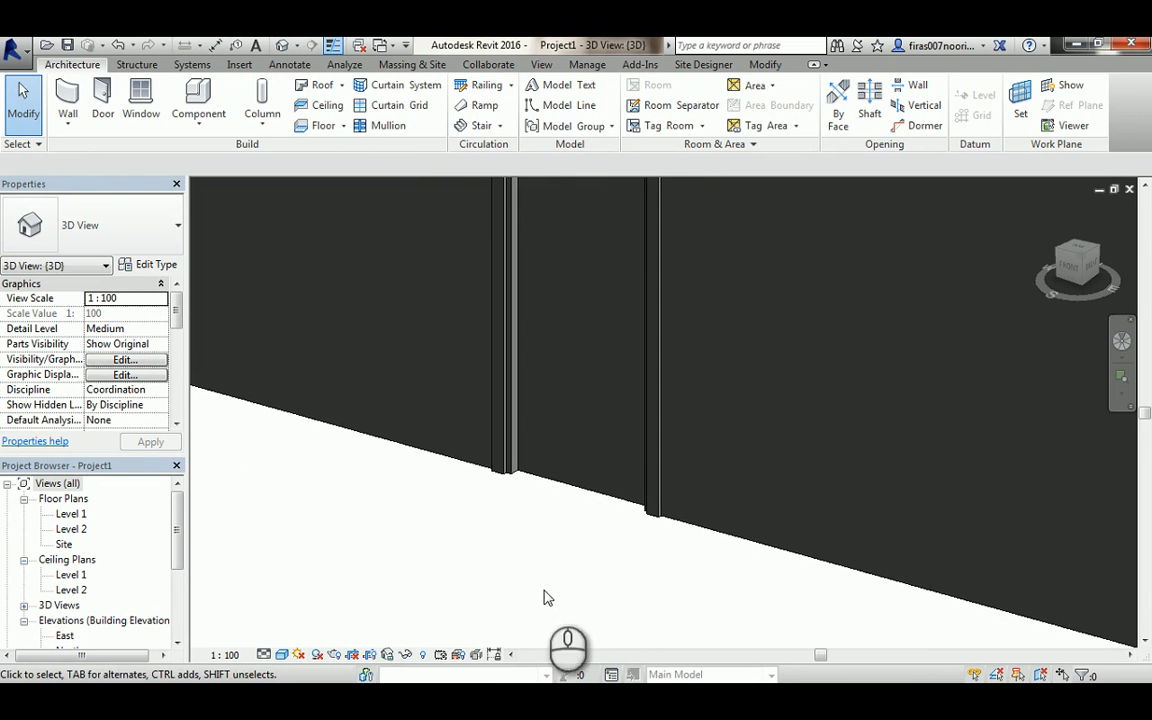
double_click(71, 514)
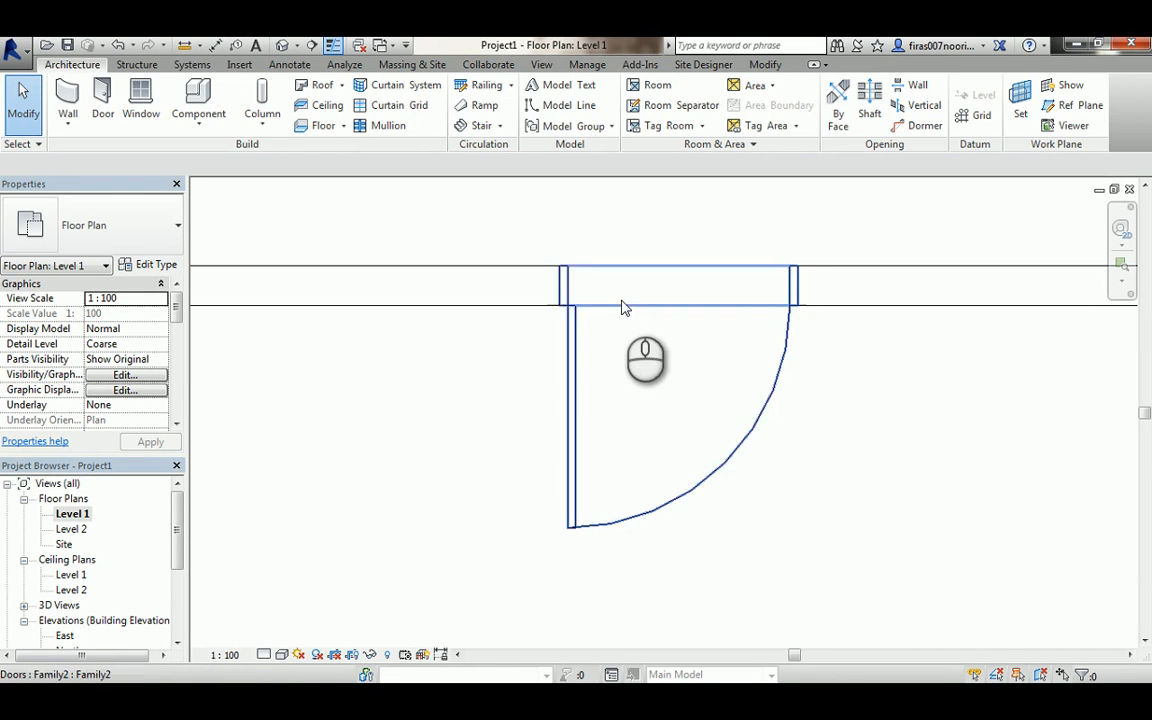
scroll(690, 359, "up", 1)
middle_click_drag(690, 362, 627, 398)
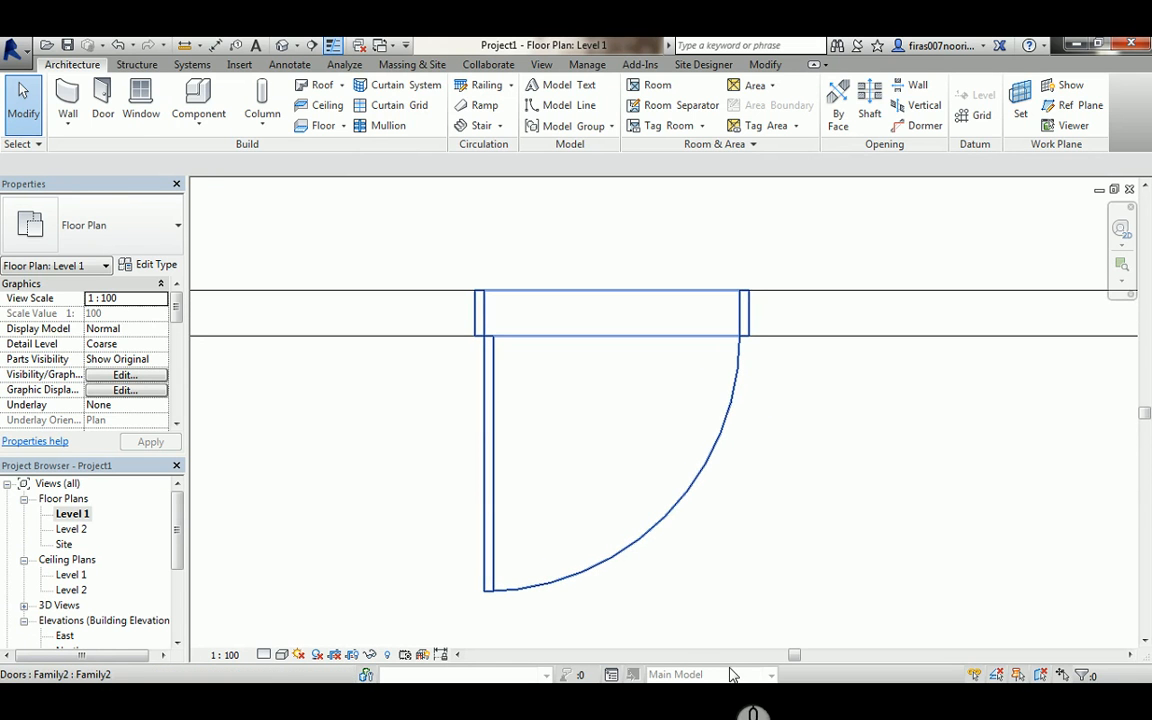